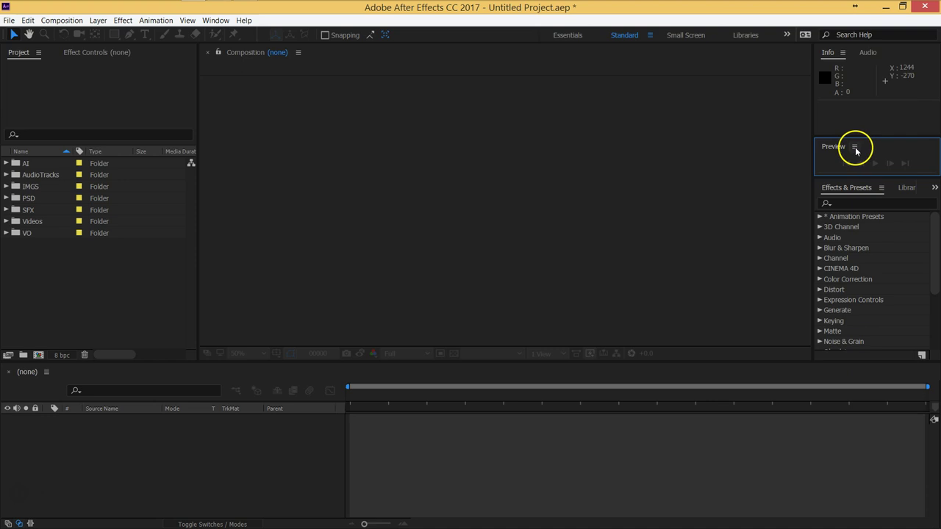
Close the Preview, Info and Audio panels
click(793, 155)
click(842, 52)
click(813, 55)
click(847, 53)
click(813, 55)
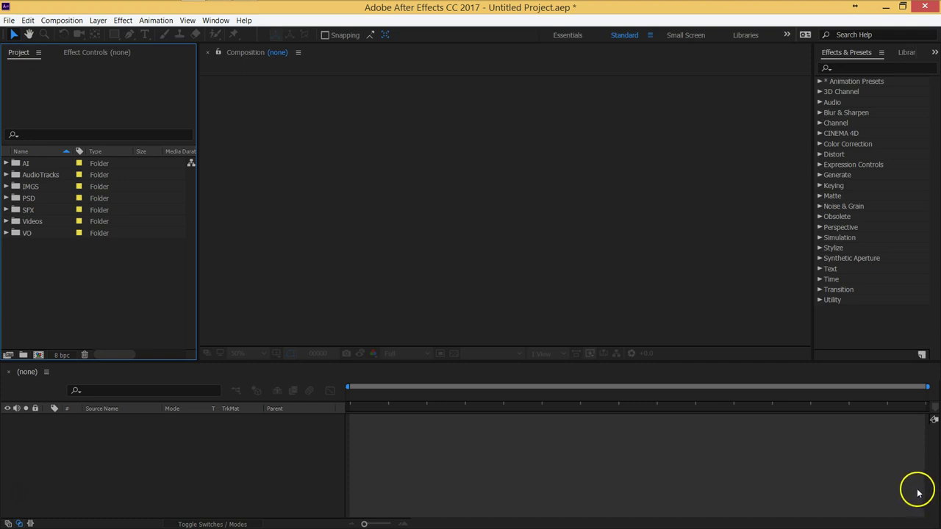
Examine the list of panels stacked in the Effects & Presets panel group
click(821, 52)
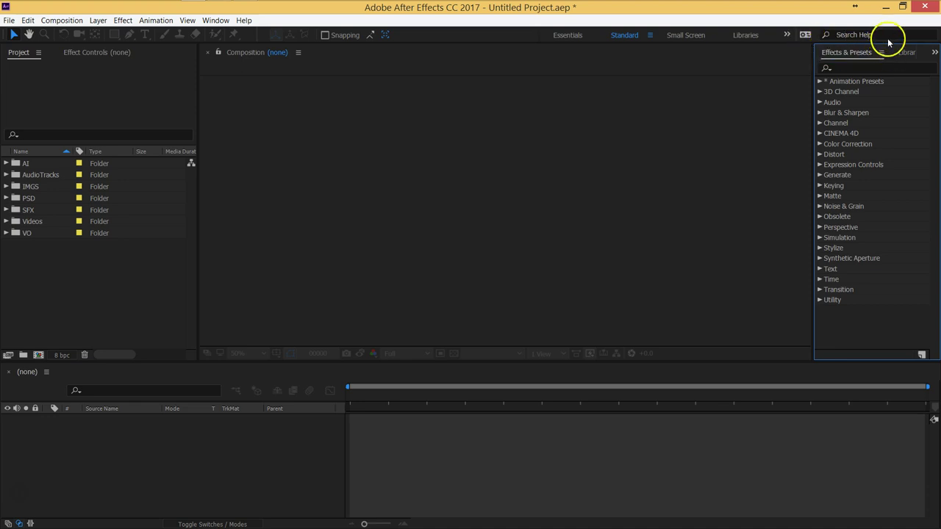
click(933, 53)
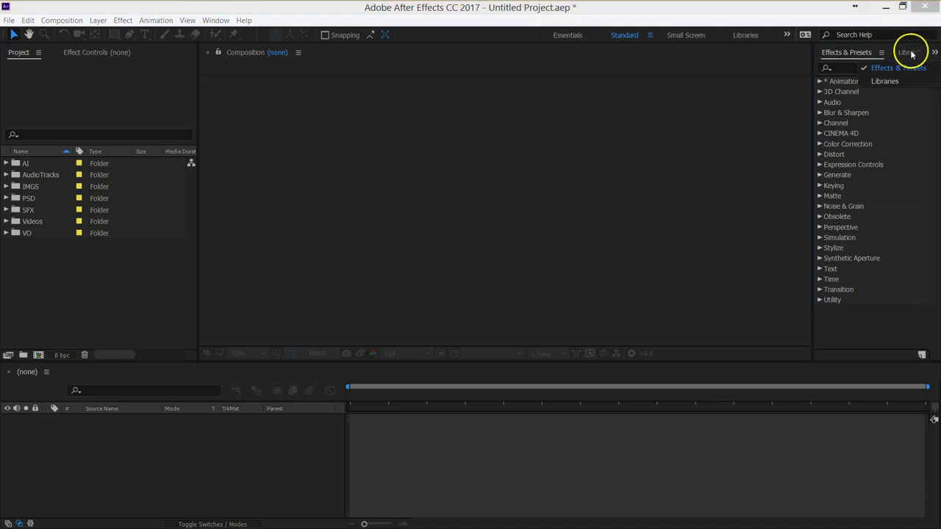
click(924, 51)
click(933, 55)
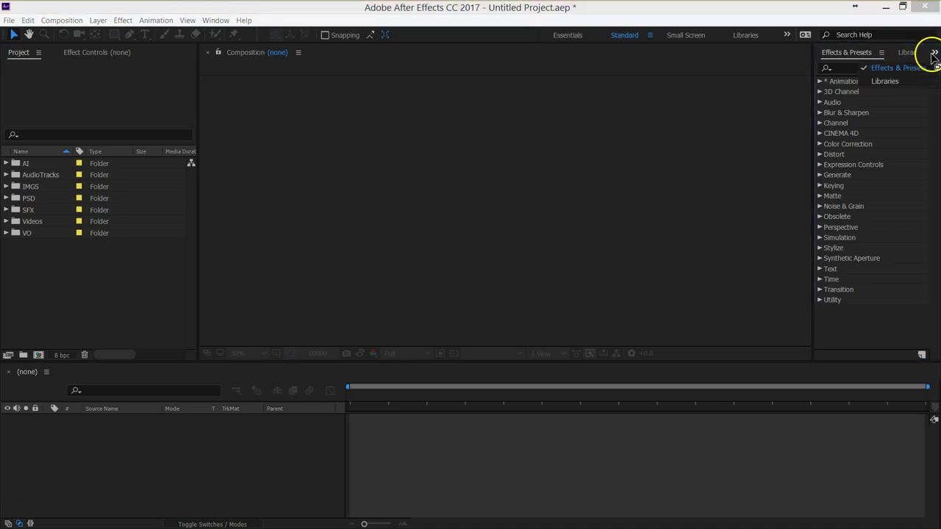
click(913, 67)
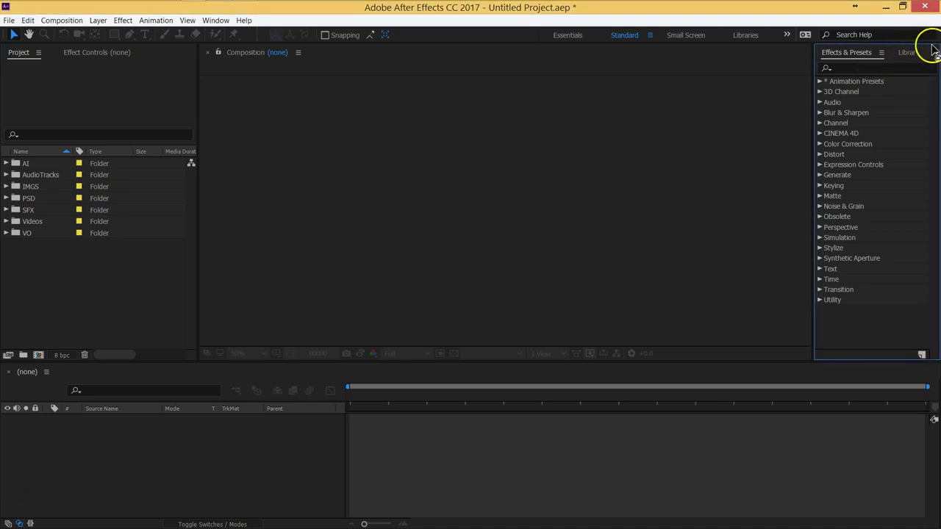
click(932, 52)
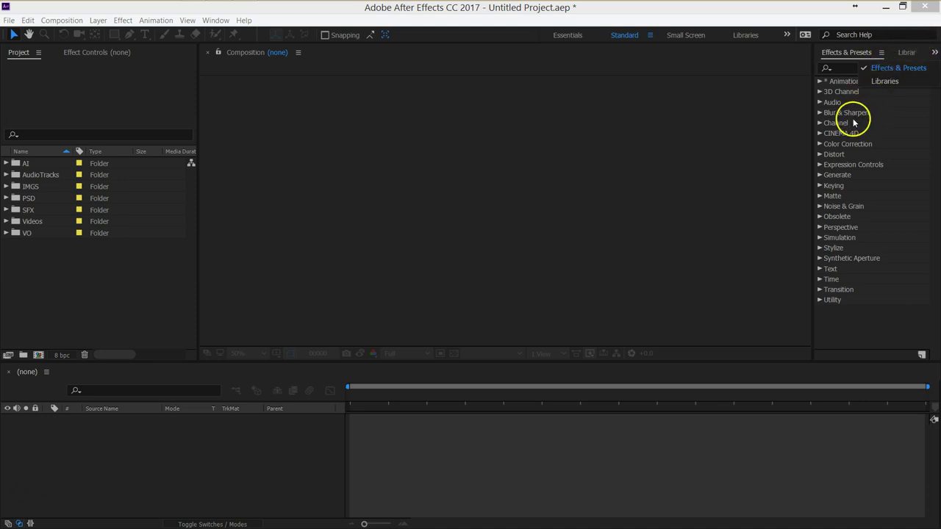
click(919, 65)
click(933, 53)
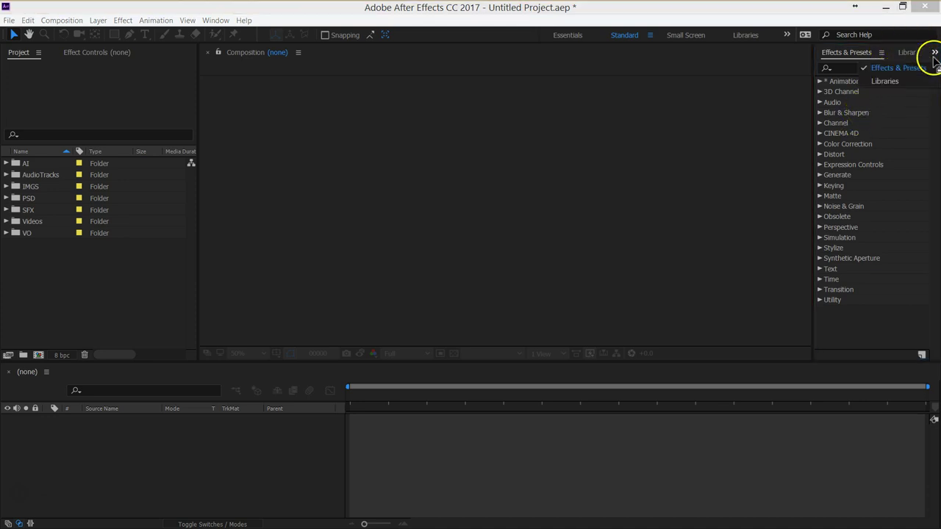
Show the Libraries panel and display the My Library items as a list
click(911, 56)
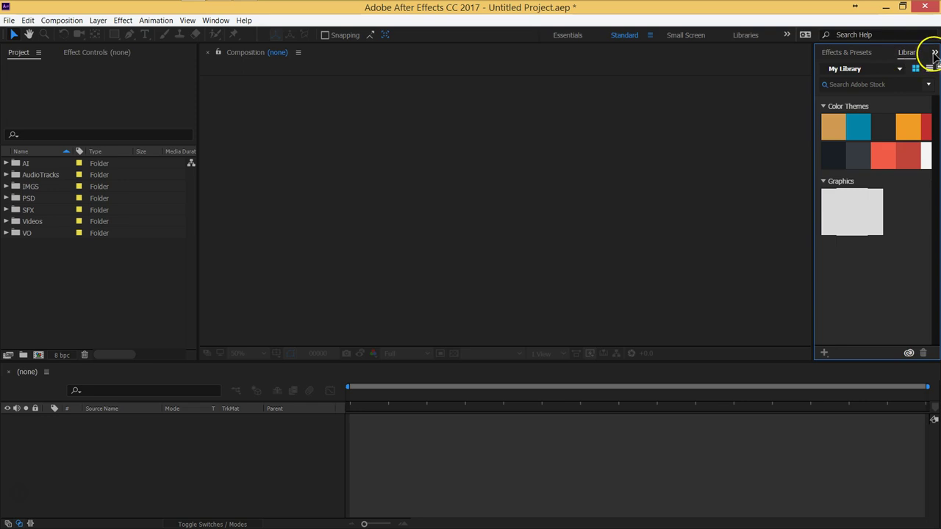
click(929, 68)
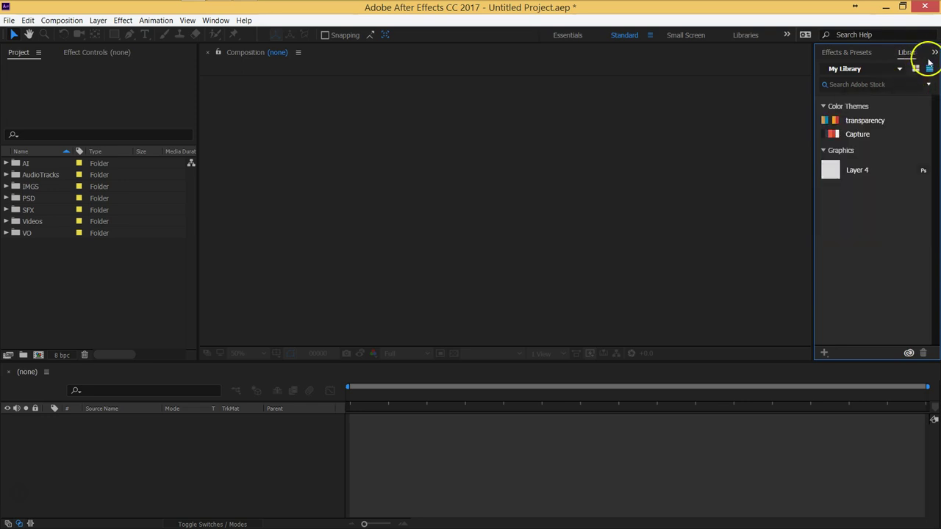
click(934, 53)
click(896, 82)
Move the Libraries tab ahead of Effects & Presets, and close the Libraries panel
drag(910, 59, 808, 52)
click(873, 59)
click(883, 53)
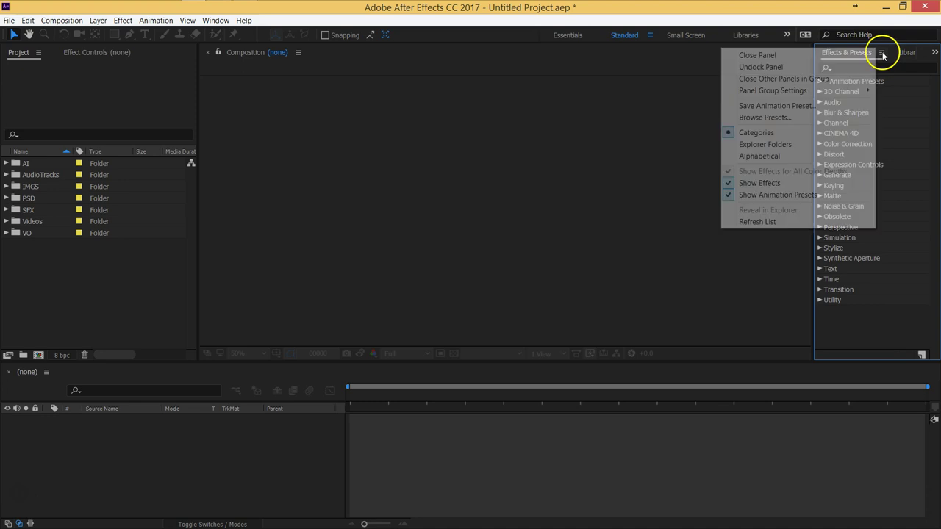
click(900, 56)
drag(907, 59, 814, 57)
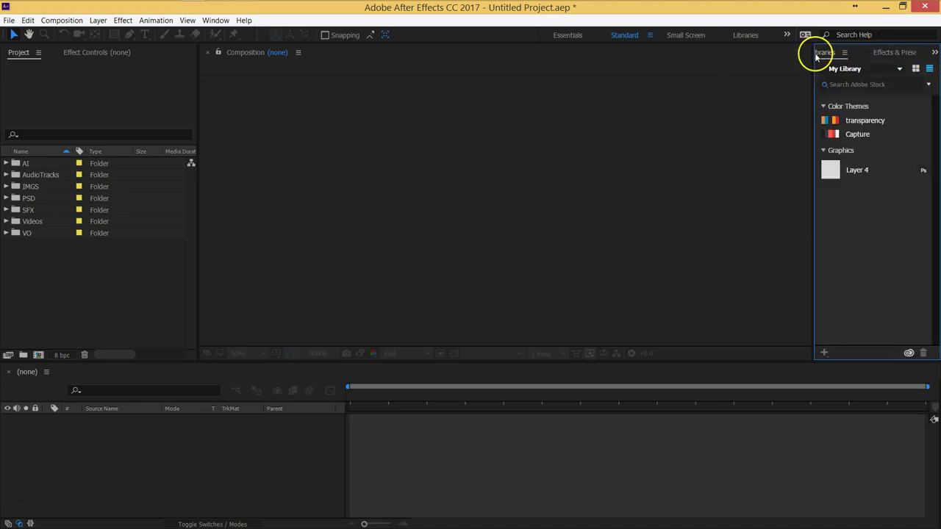
click(846, 53)
click(801, 55)
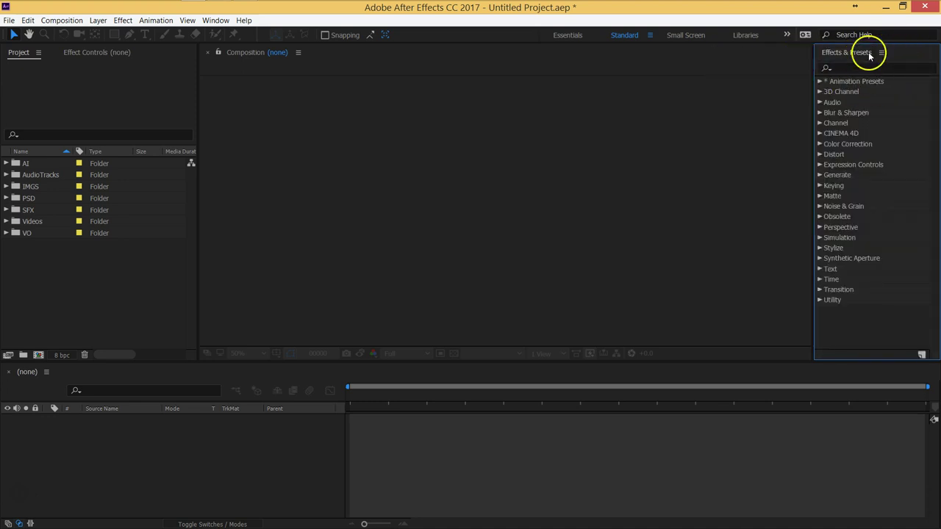
Dock the Effects & Presets panel as a full-height column beside the Composition viewer and the Timeline
drag(894, 49, 819, 64)
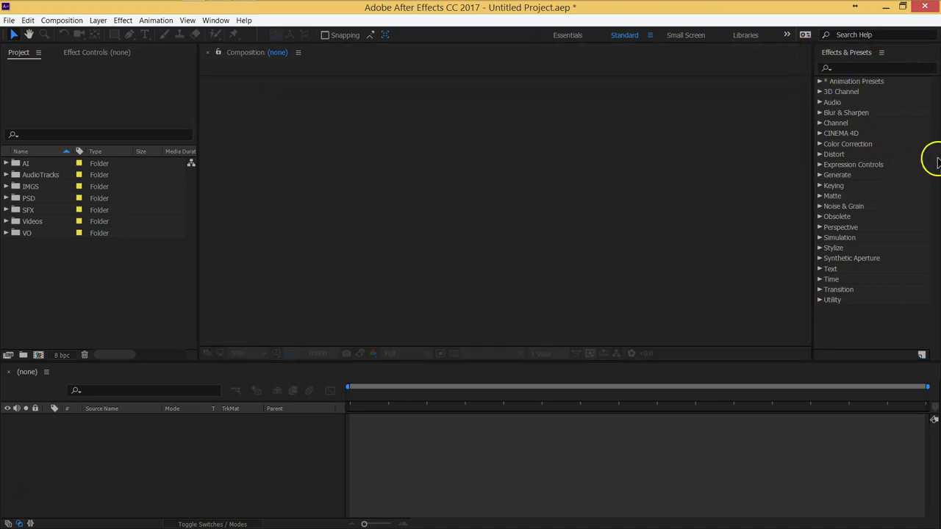
drag(934, 161, 939, 162)
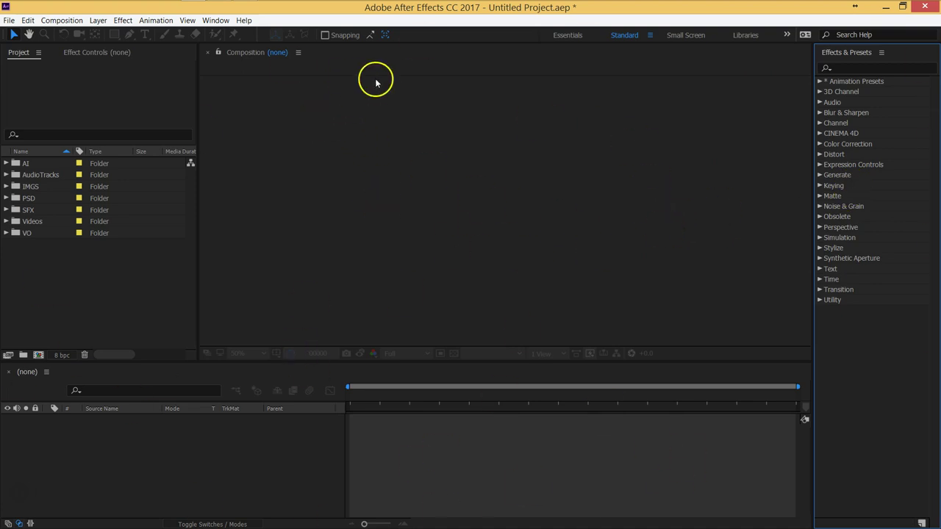
Reset the Standard workspace to its saved layout
click(214, 21)
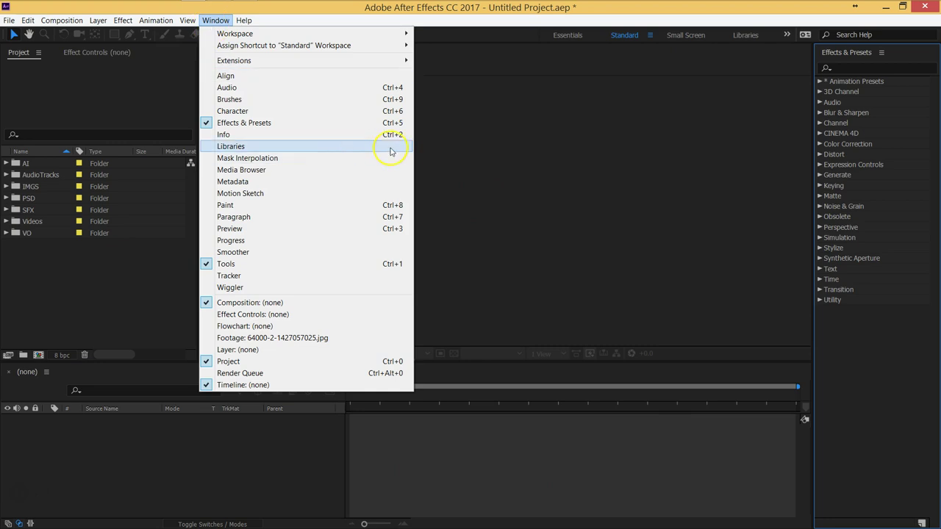
mouse_move(269, 33)
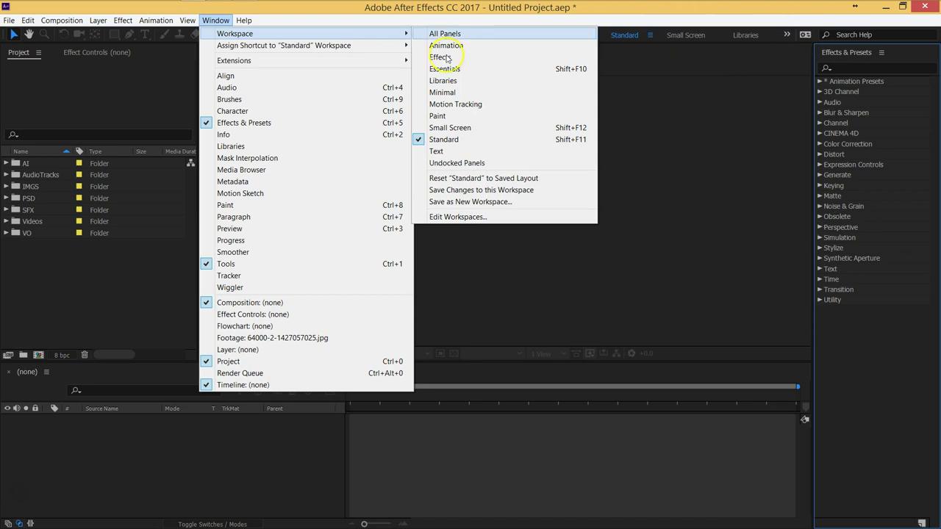
click(521, 179)
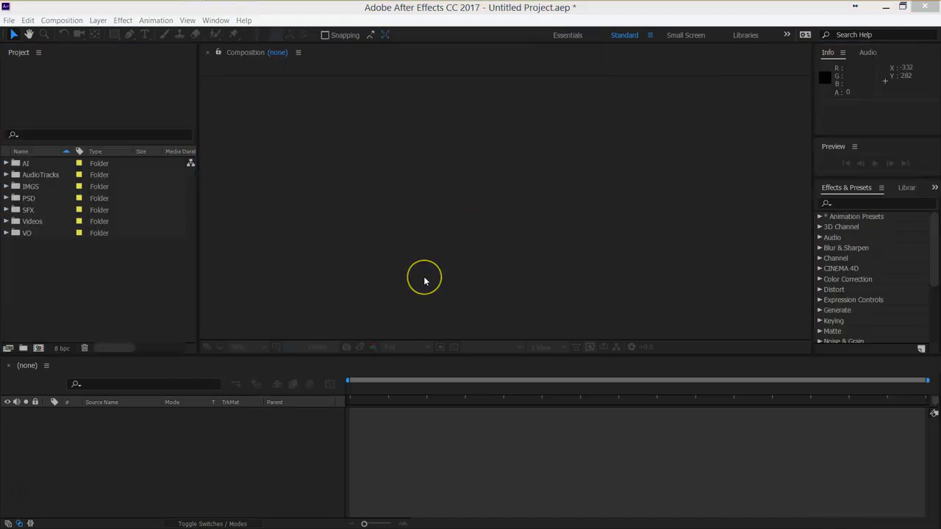
click(424, 278)
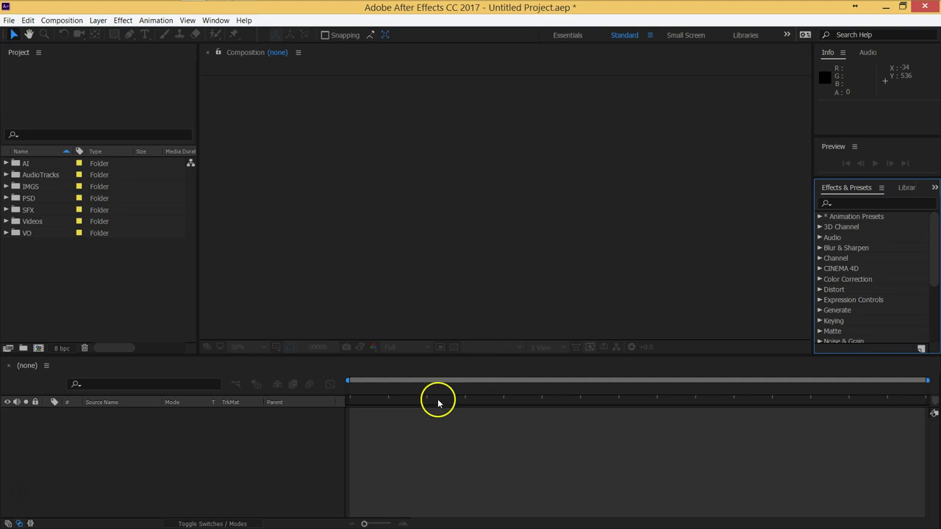
Make the Timeline panel slightly taller by raising its border with the Composition viewer
click(220, 469)
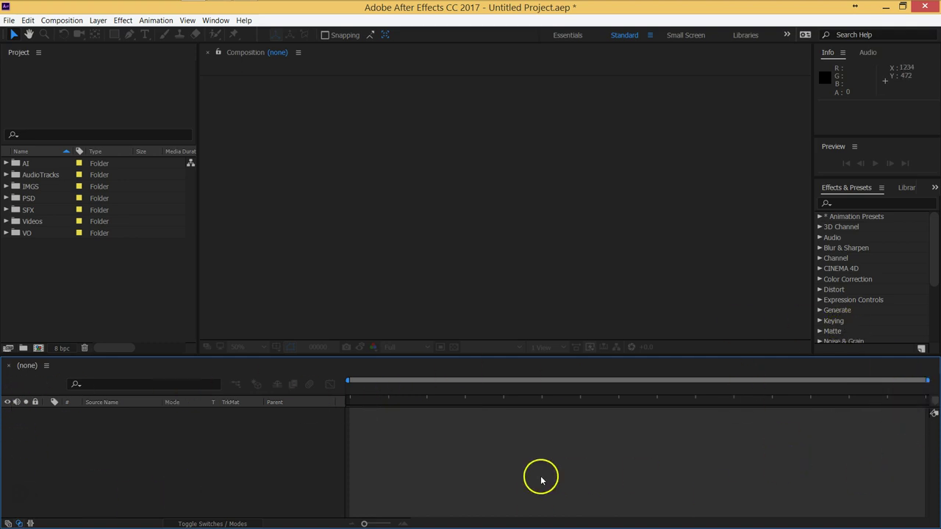
drag(319, 356, 317, 345)
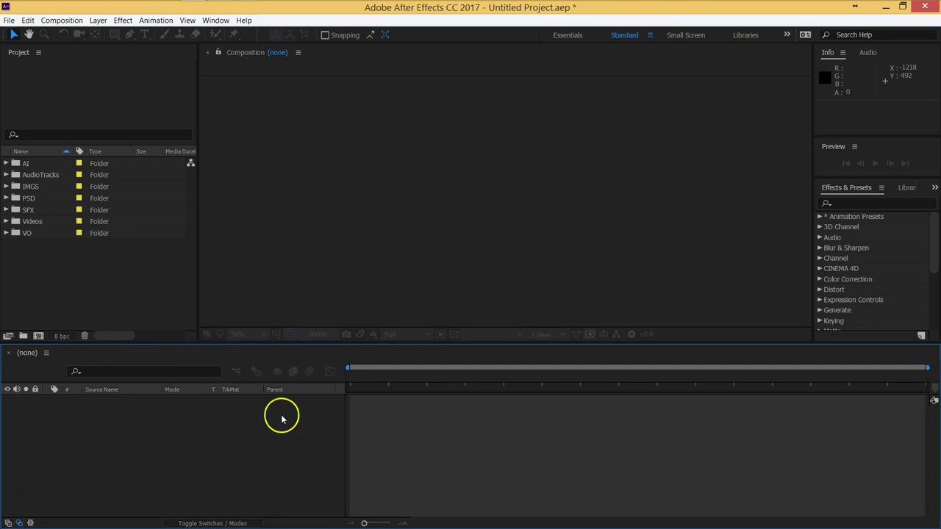
click(312, 195)
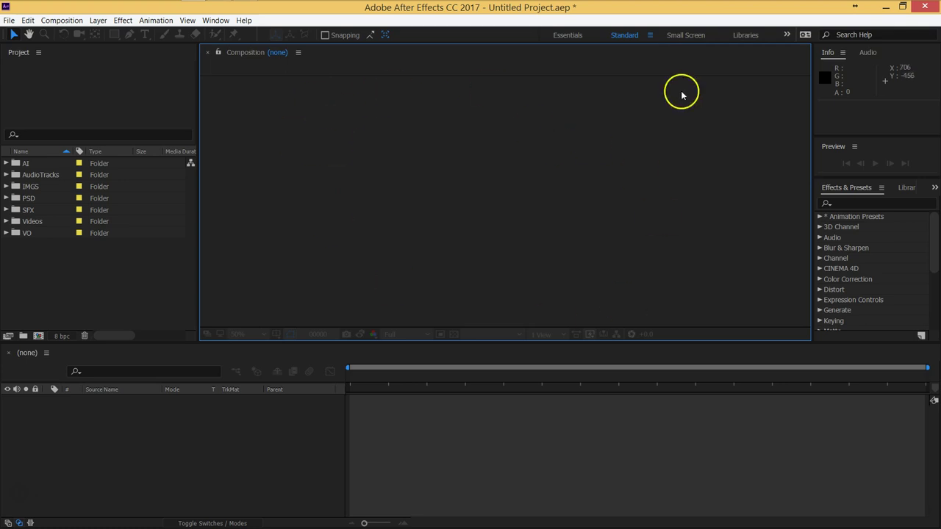
Preview 64000-1-1427057025.jpg from the IMGS folder in the Footage viewer alongside the Composition viewer, and close the footage
click(6, 186)
double_click(53, 199)
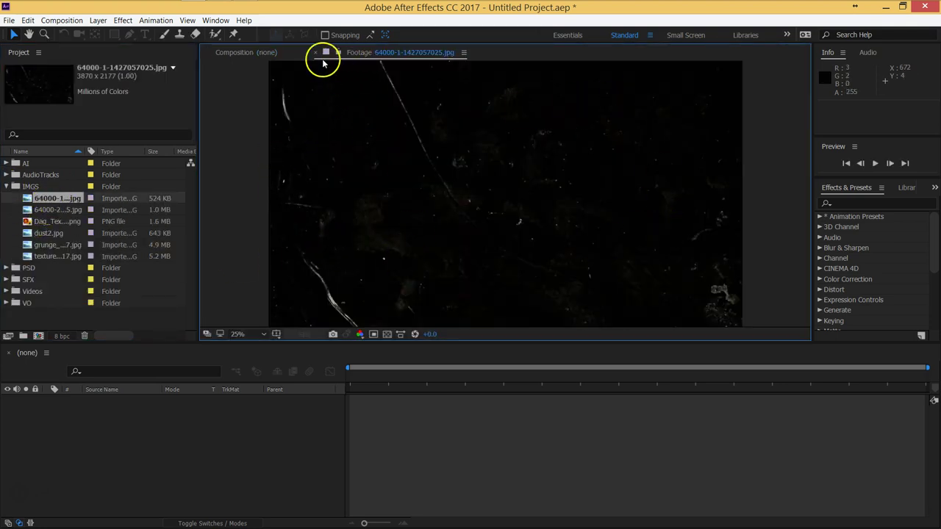
click(294, 53)
click(358, 55)
click(269, 55)
click(361, 57)
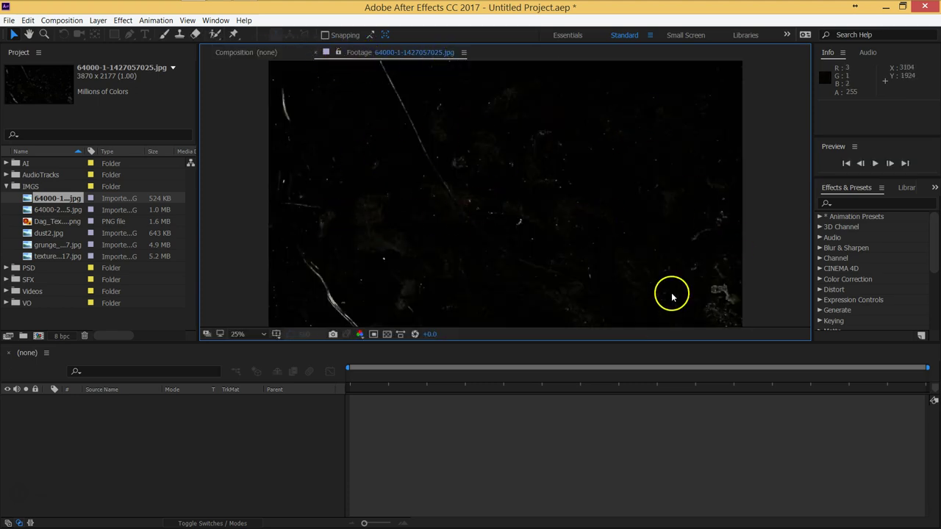
click(245, 54)
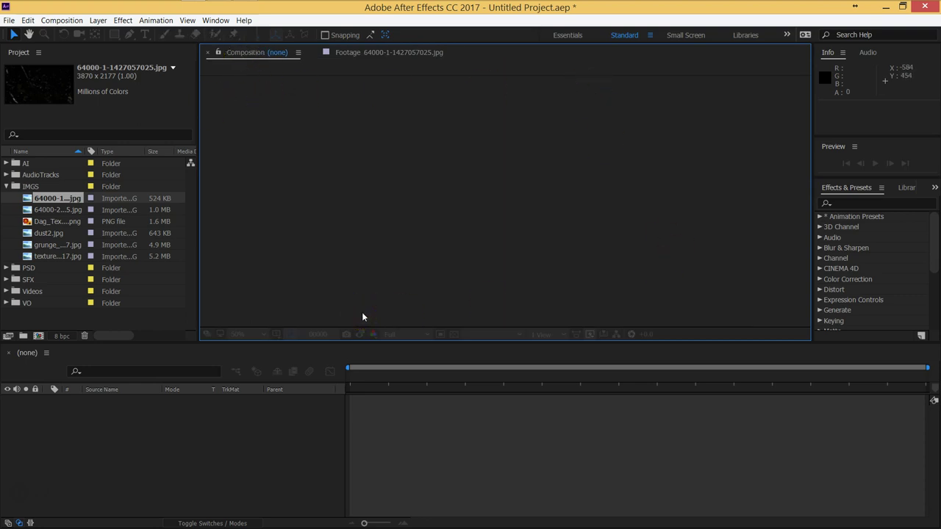
click(375, 58)
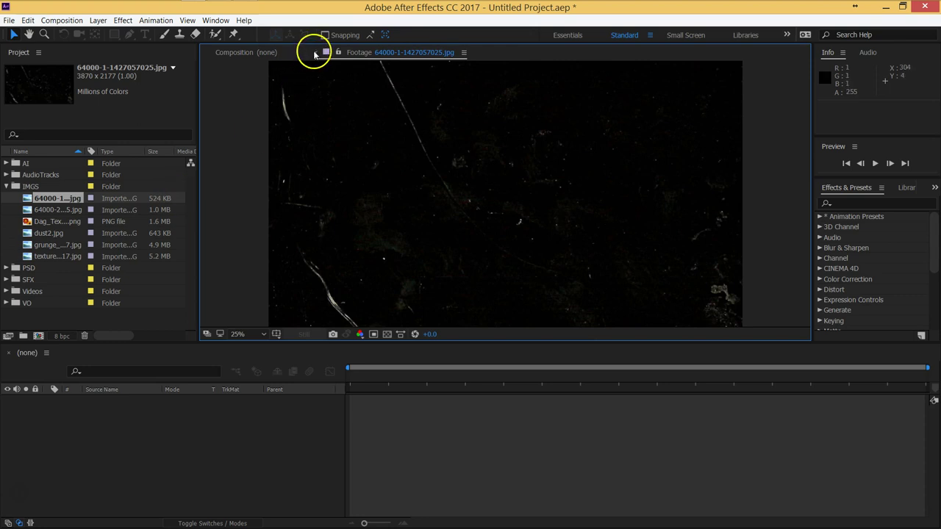
click(320, 52)
Select grunge_wall_in_istanbul_07.jpg in the IMGS folder of the project
click(98, 443)
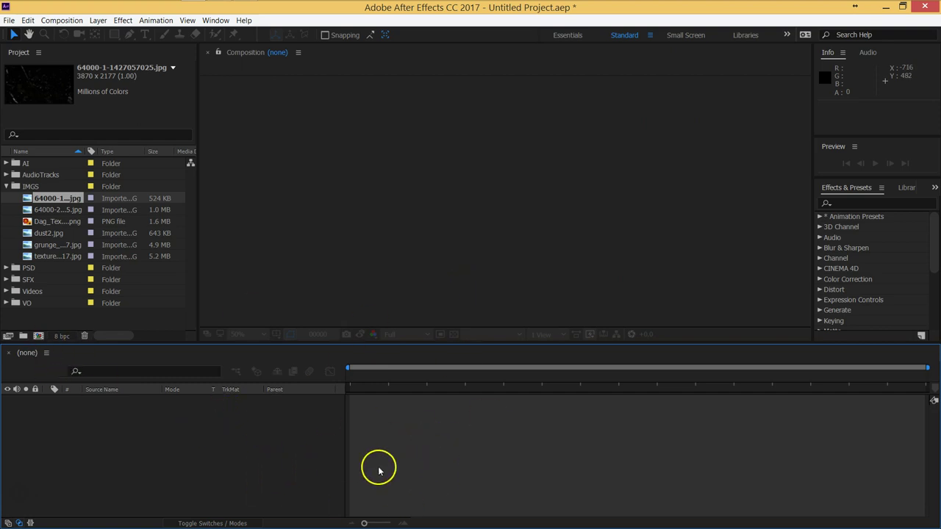
click(53, 245)
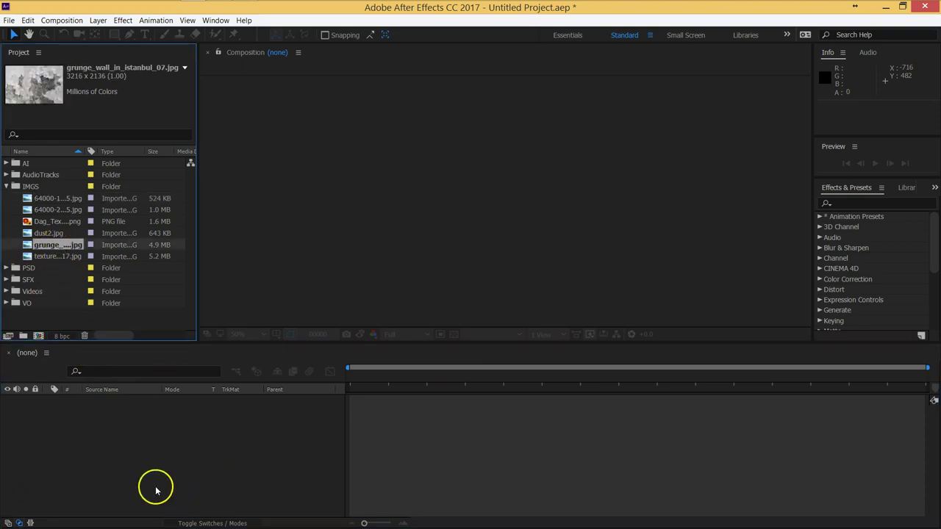
click(147, 440)
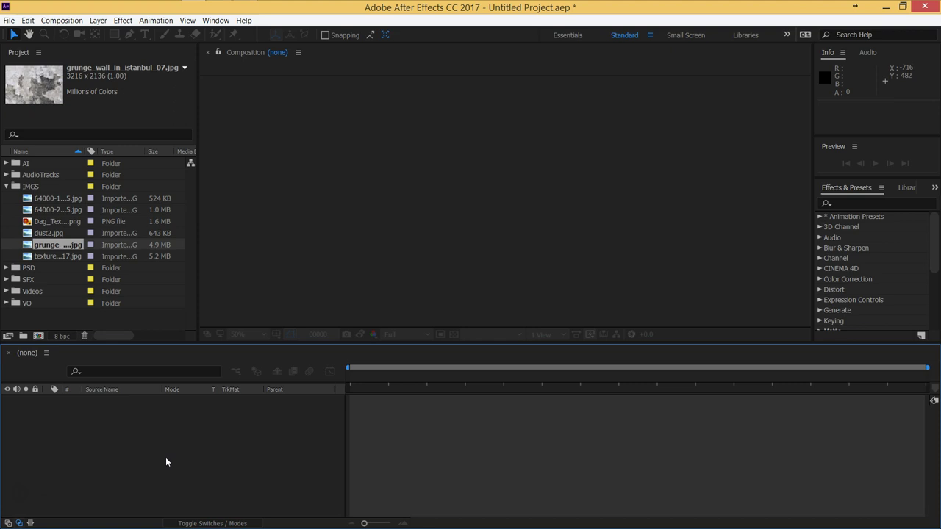
click(141, 456)
click(96, 20)
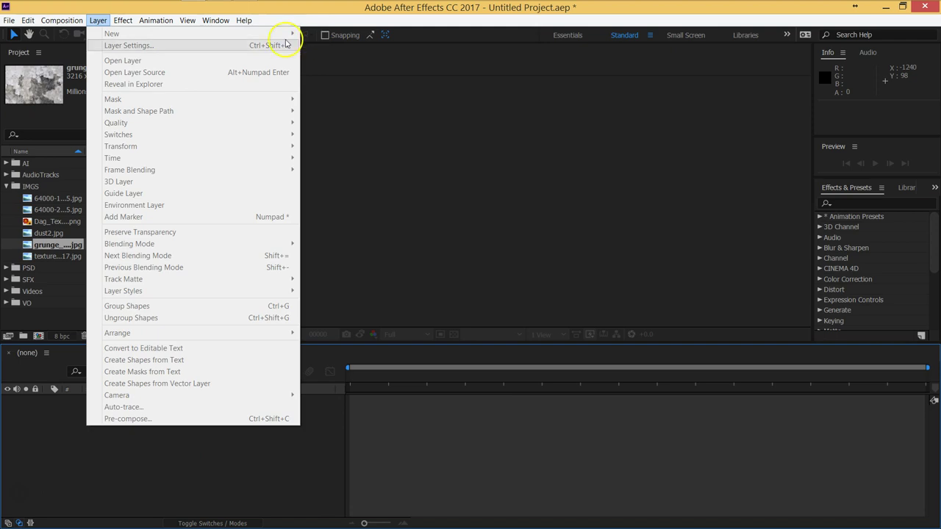
click(211, 479)
click(99, 20)
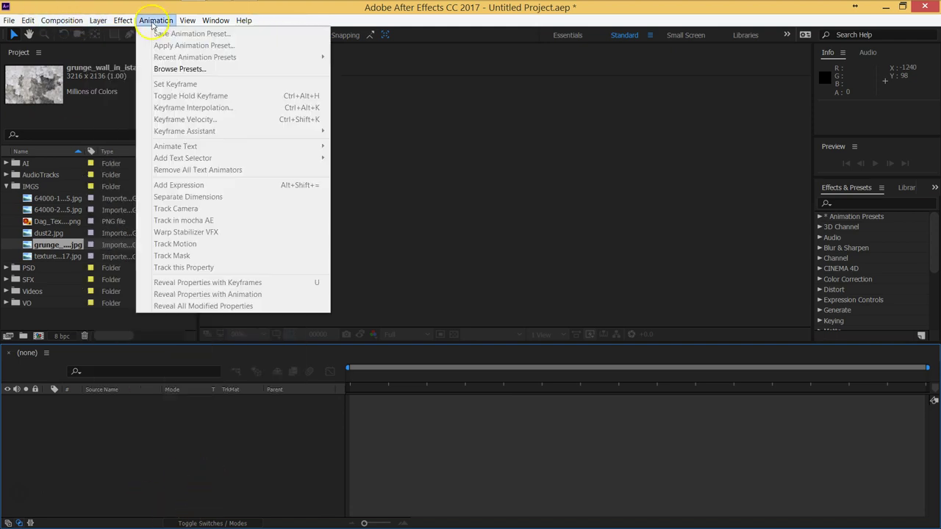
click(187, 446)
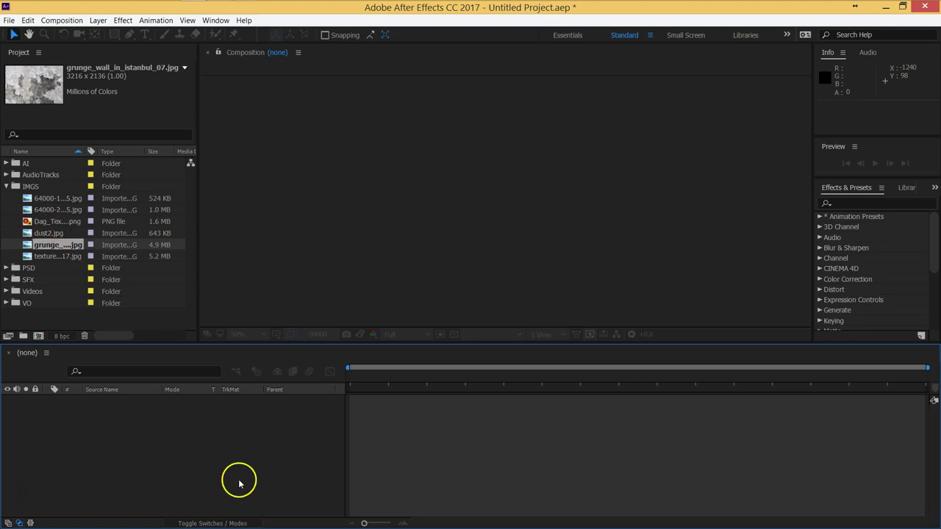
click(70, 22)
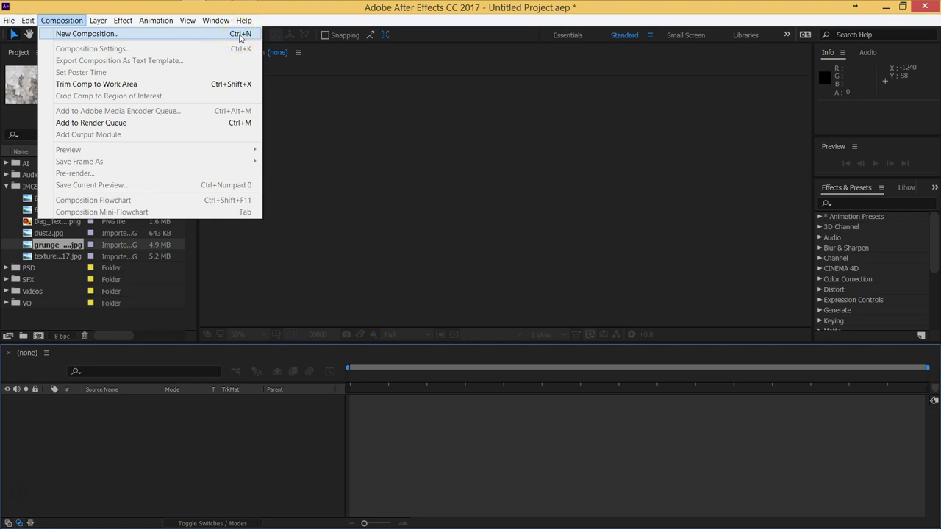
click(221, 447)
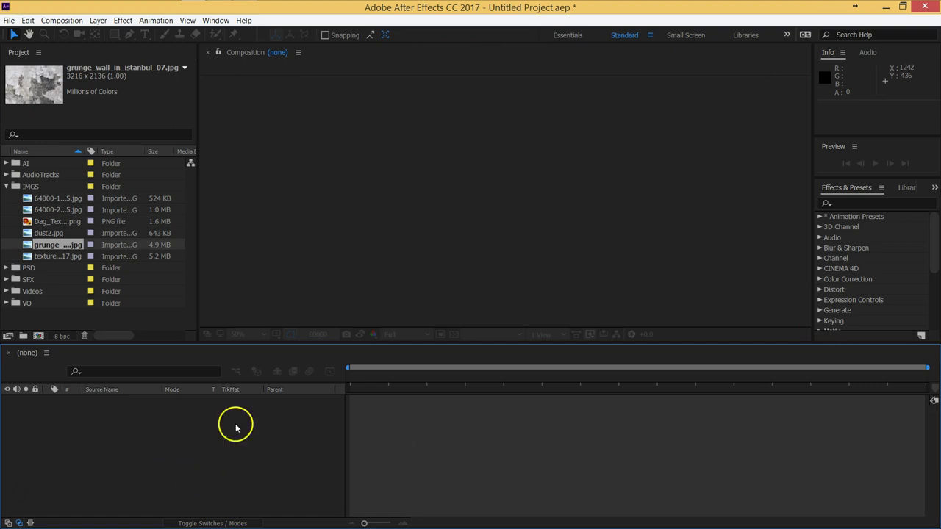
Start a new composition and name it MainComp
click(61, 21)
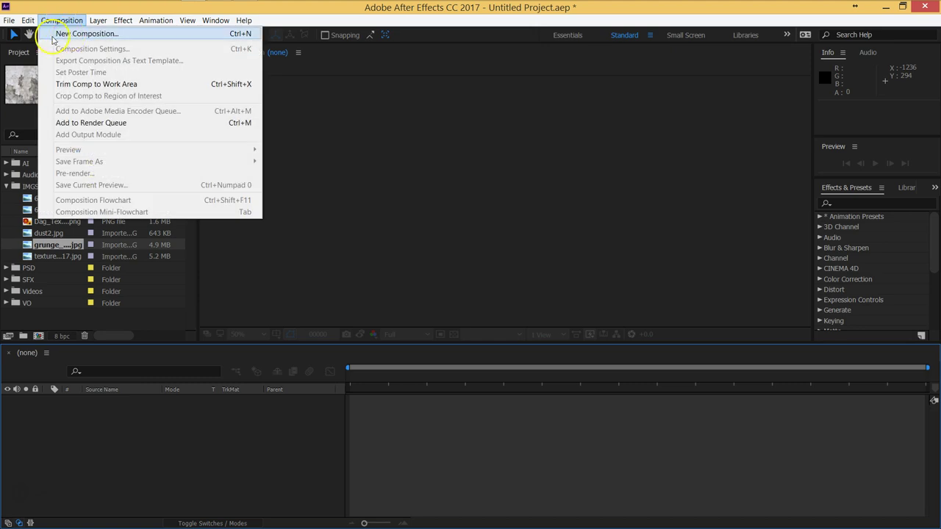
click(118, 33)
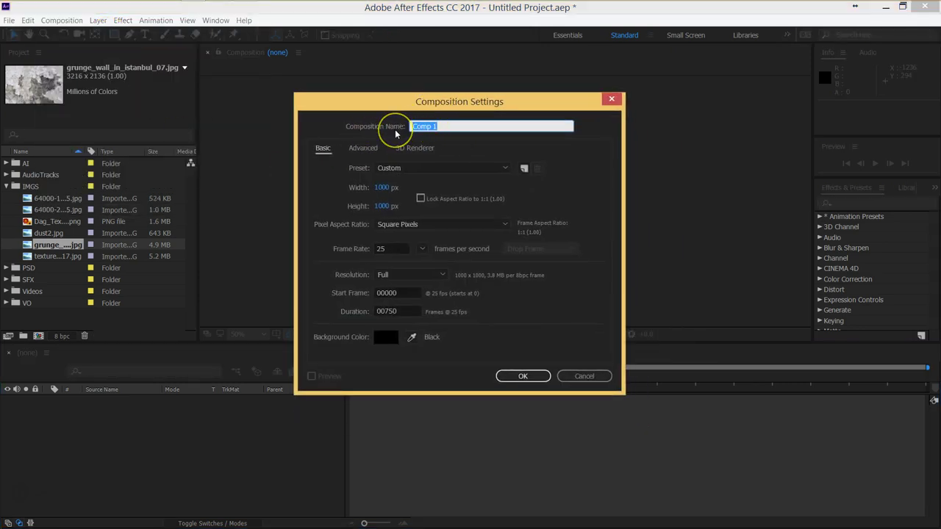
text(MainComp)
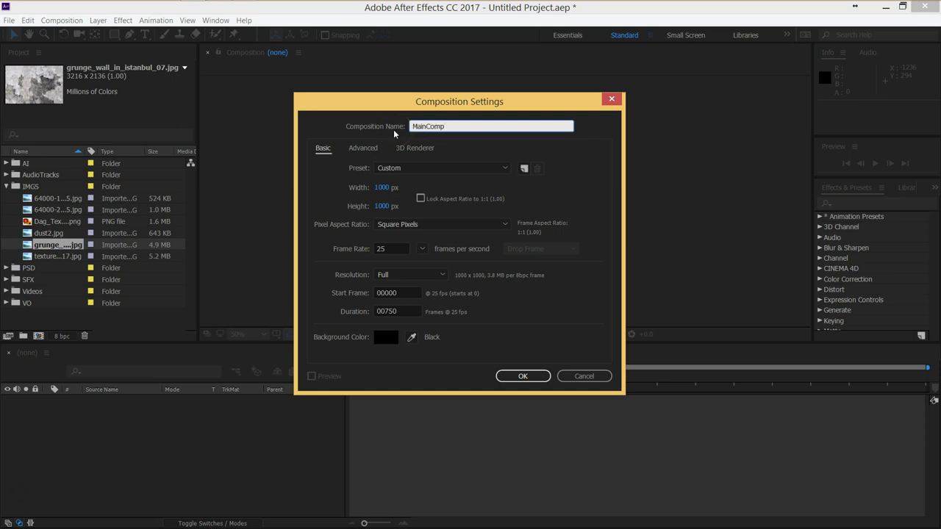
Try the HDV/HDTV 720 29.97, HDV 1080 29.97 and HDTV 1080 29.97 presets for the composition
click(473, 175)
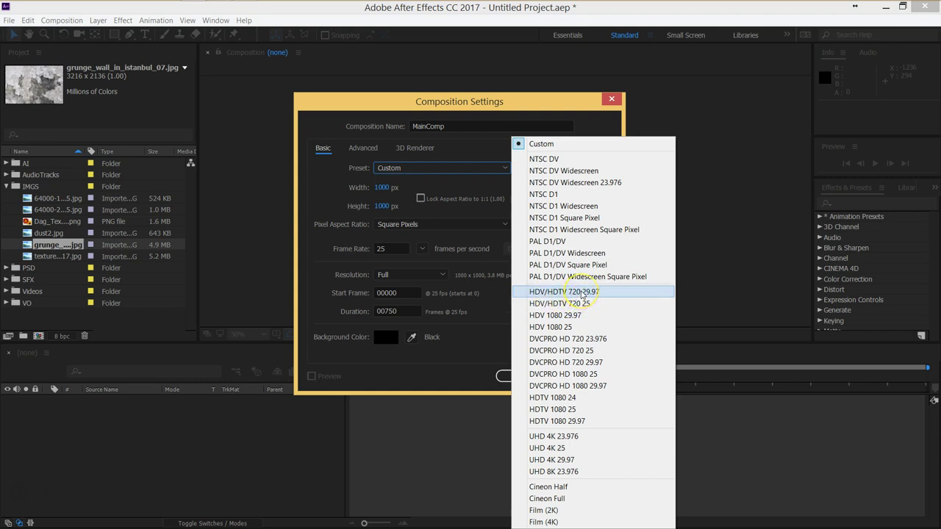
click(582, 295)
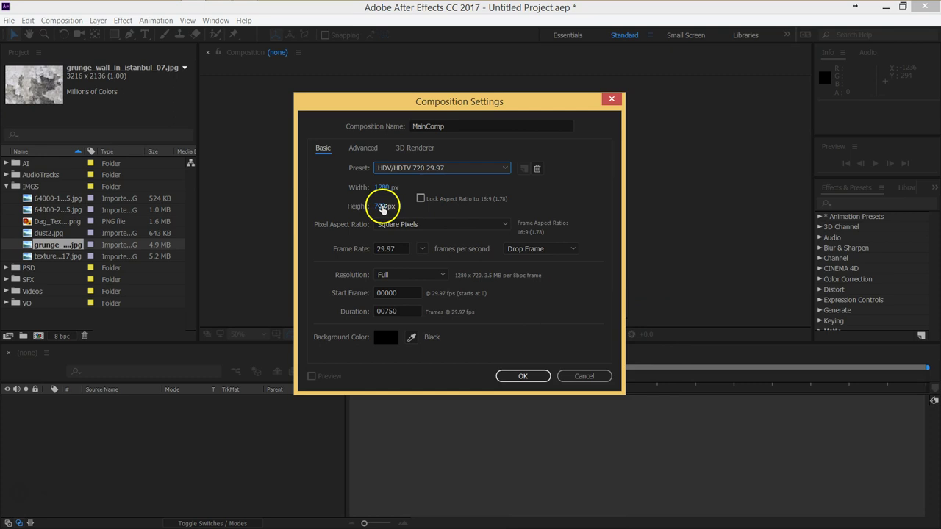
click(479, 169)
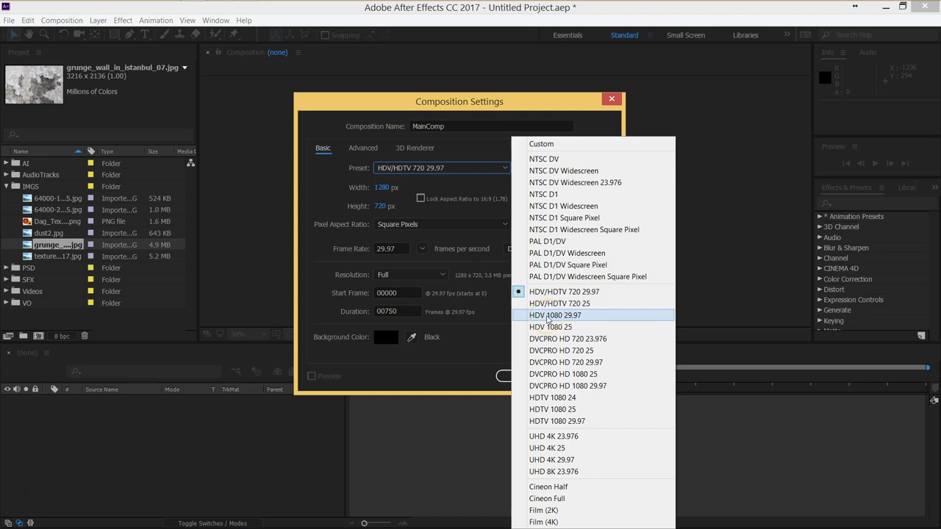
click(547, 316)
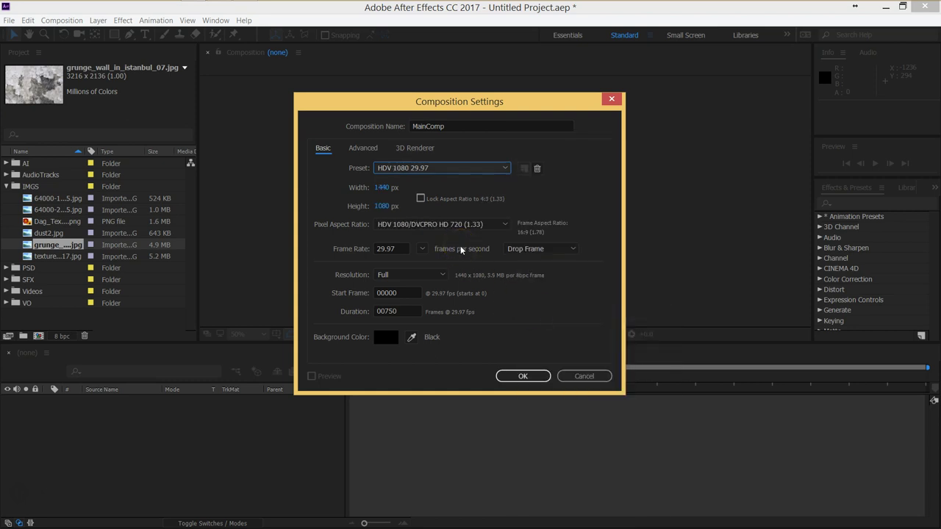
click(471, 169)
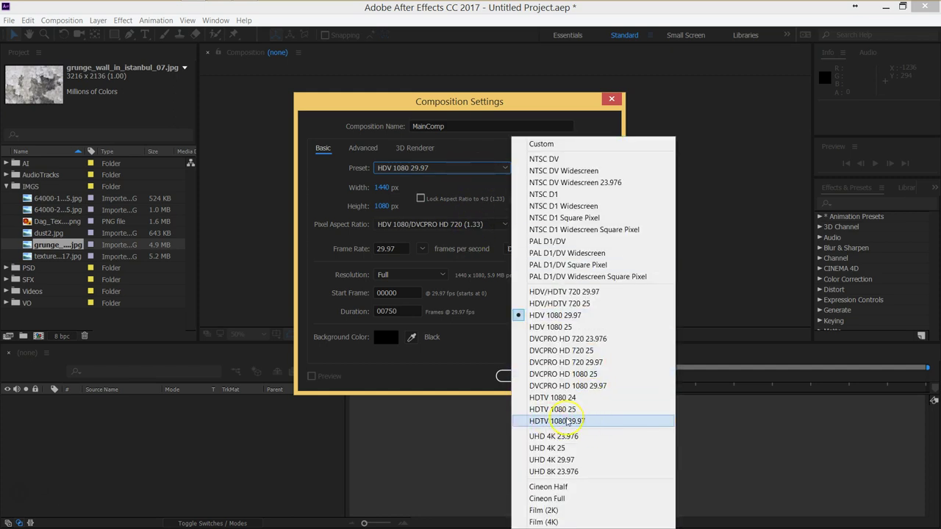
click(567, 422)
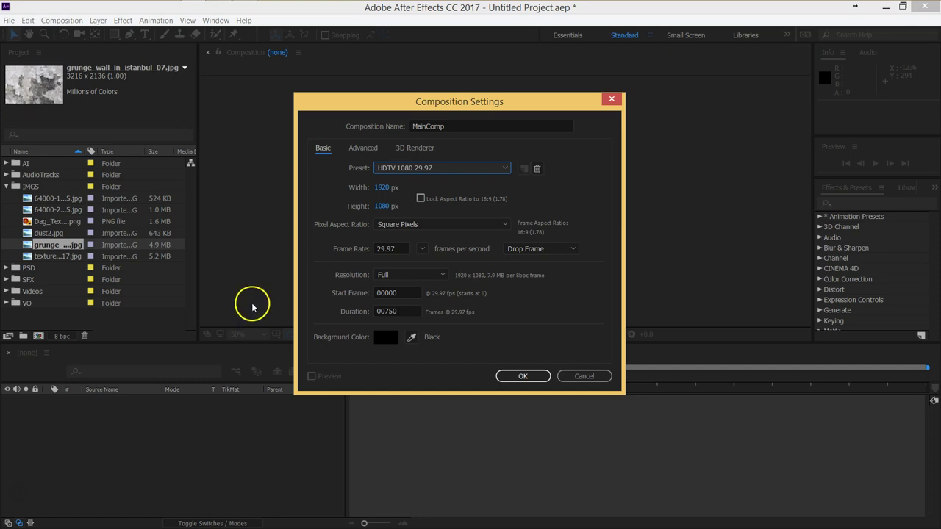
Apply the HDV/HDTV 720 29.97 preset and override the frame size with 960 px width and 540 px height
click(426, 168)
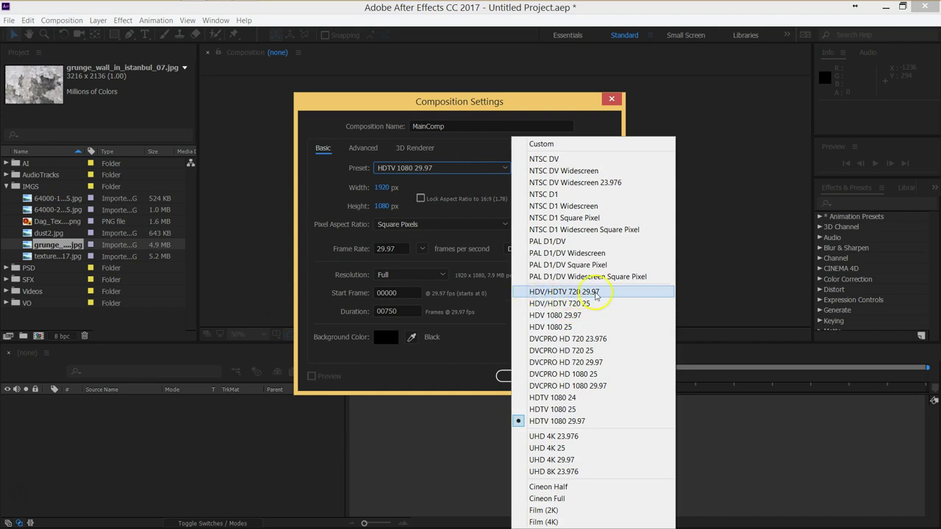
click(596, 293)
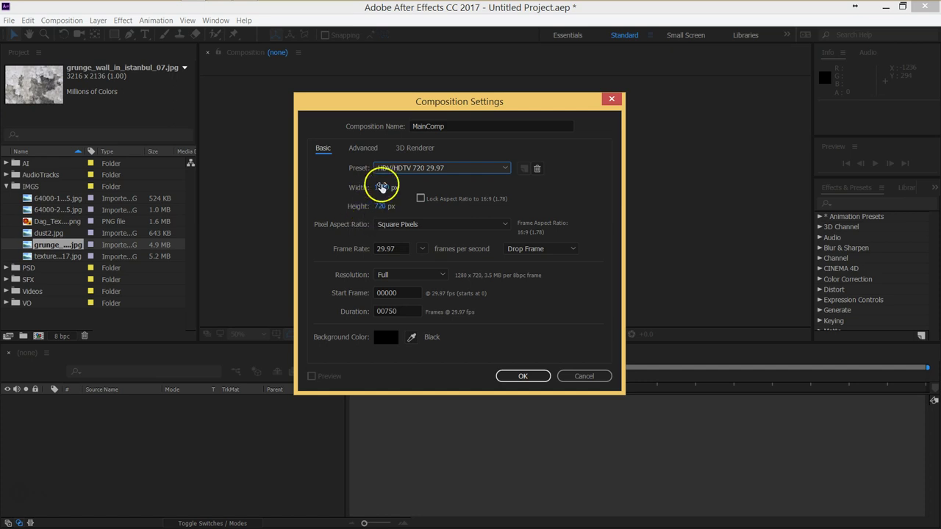
click(381, 188)
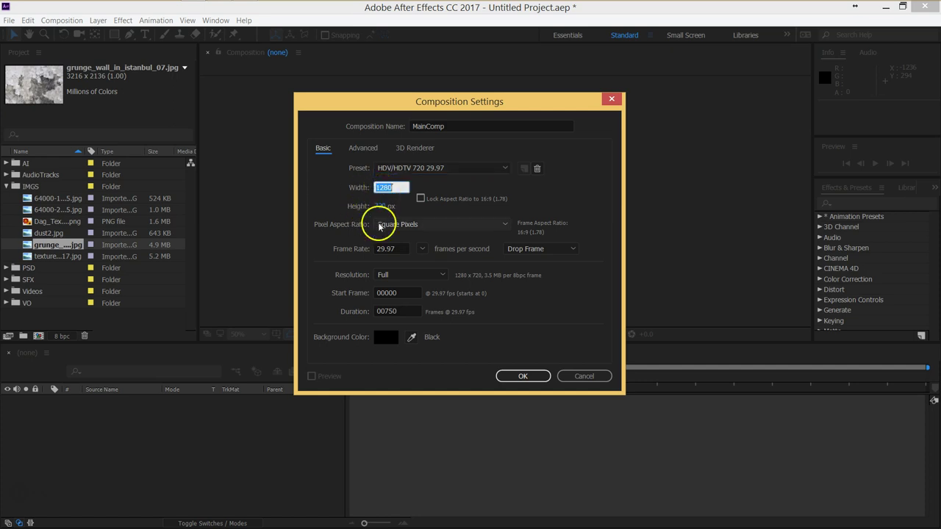
text(960)
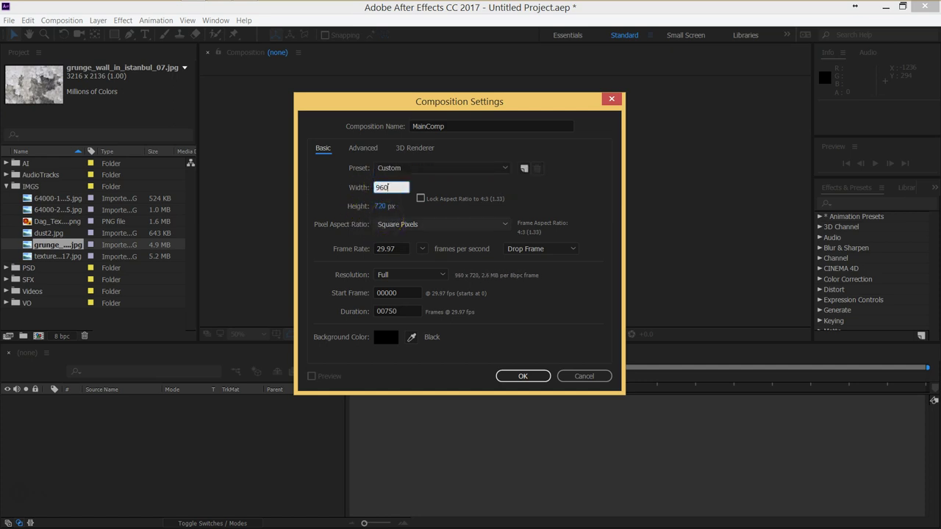
click(382, 206)
text(540)
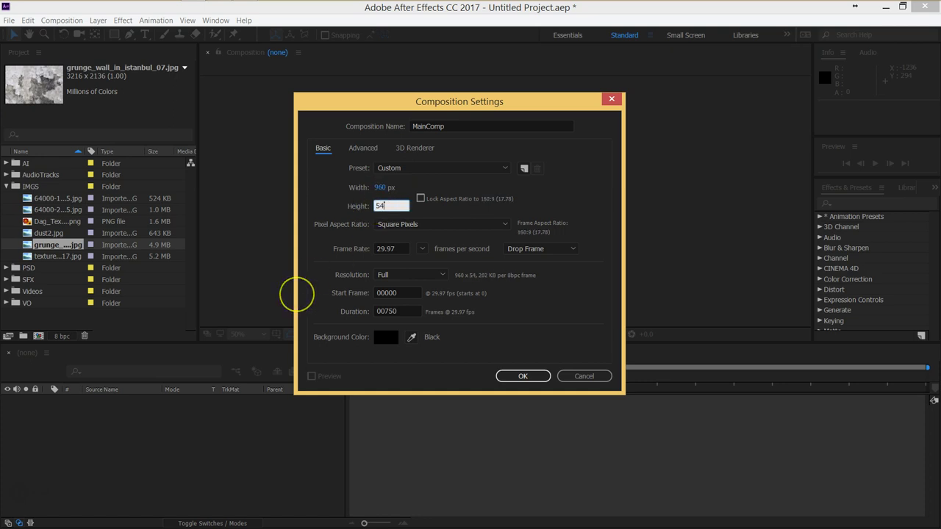
click(368, 377)
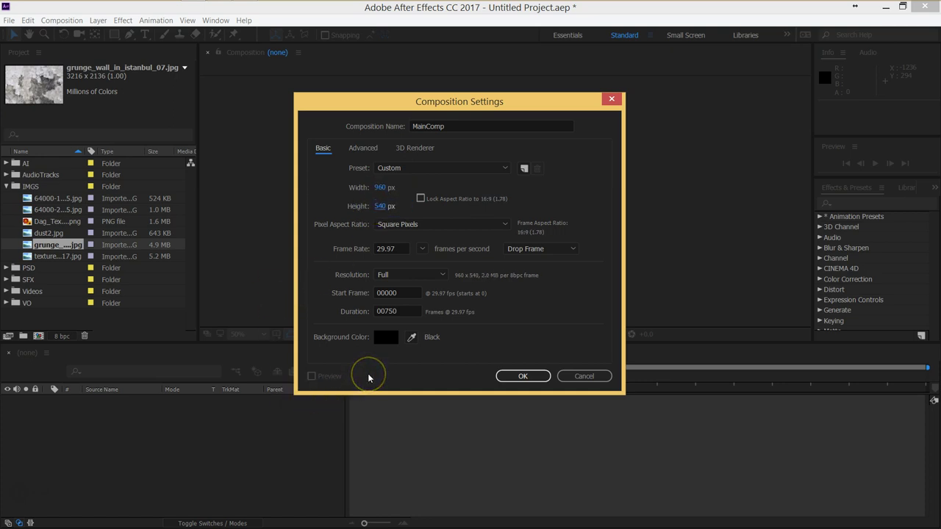
Apply the HDTV 1080 29.97 preset and halve the frame size by calculating 1920/2 for the width and 1080/2 for the height
click(445, 168)
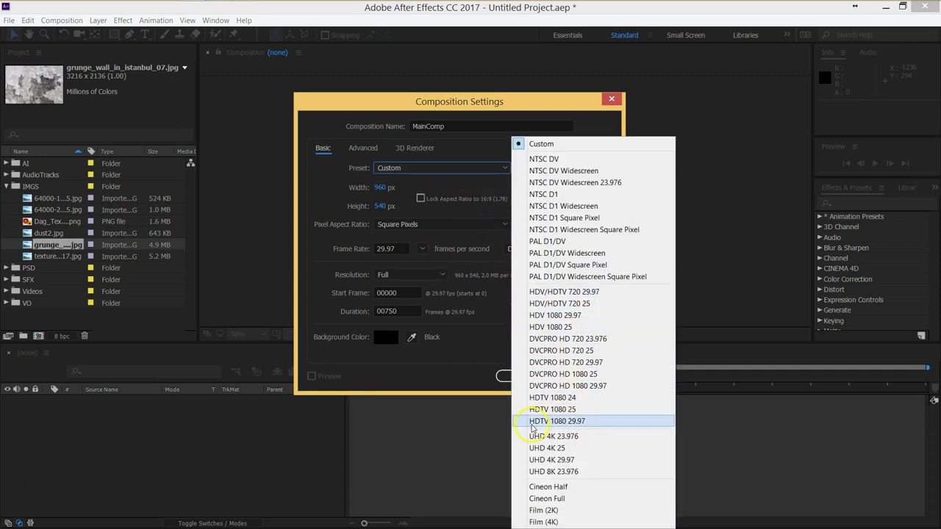
click(560, 425)
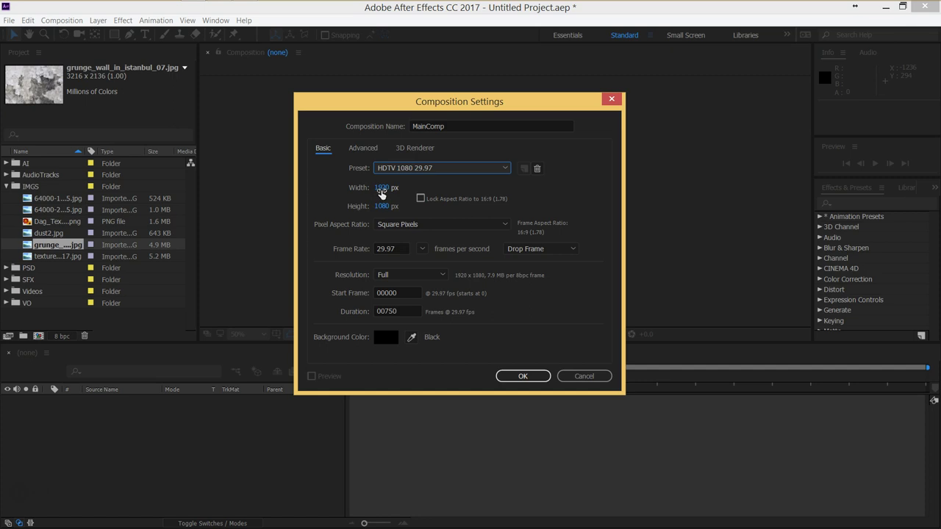
click(381, 188)
click(390, 188)
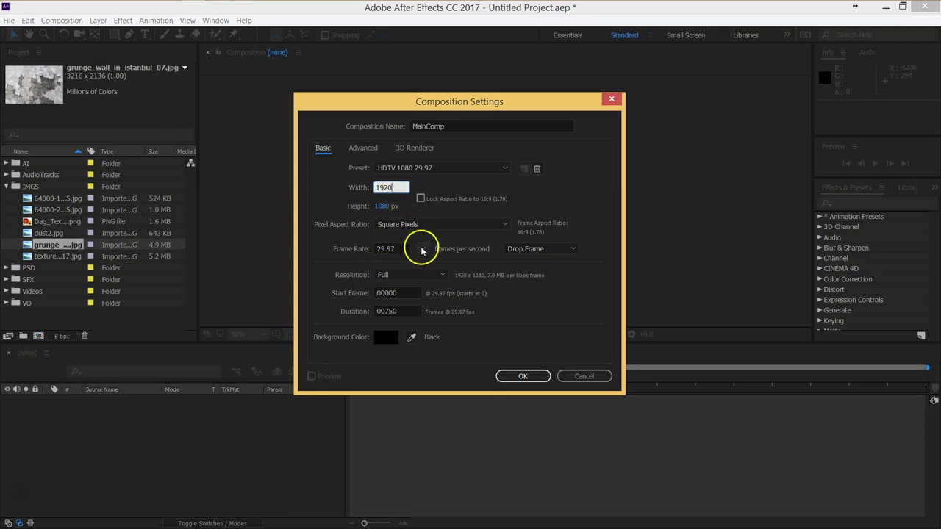
text(/2)
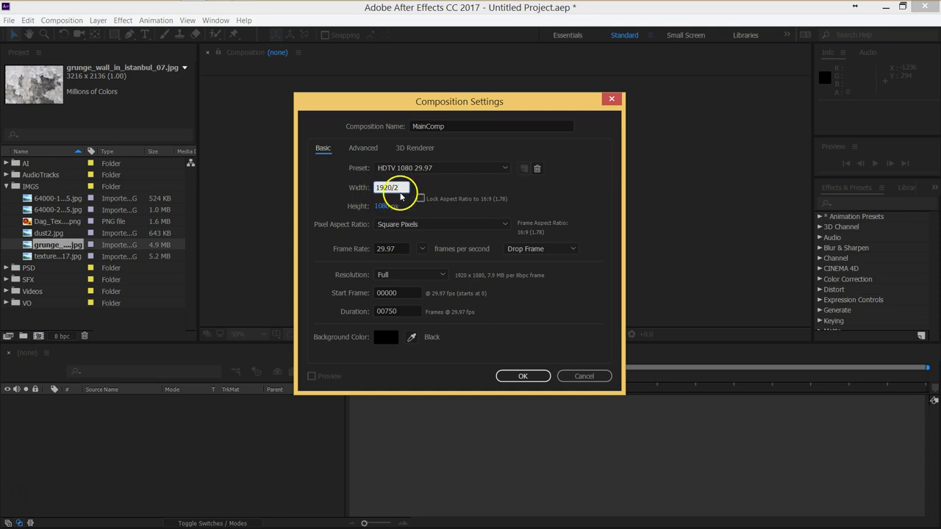
click(559, 309)
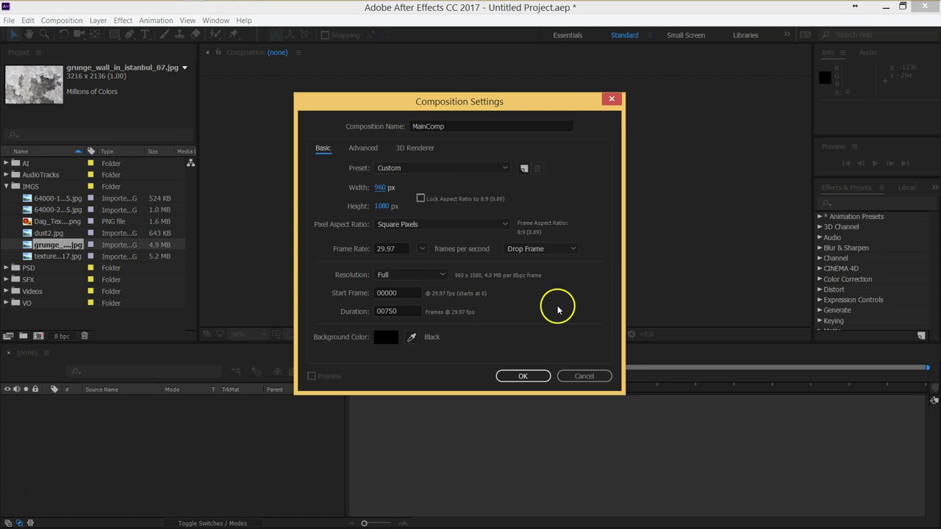
click(383, 207)
key(Right)
text(/2)
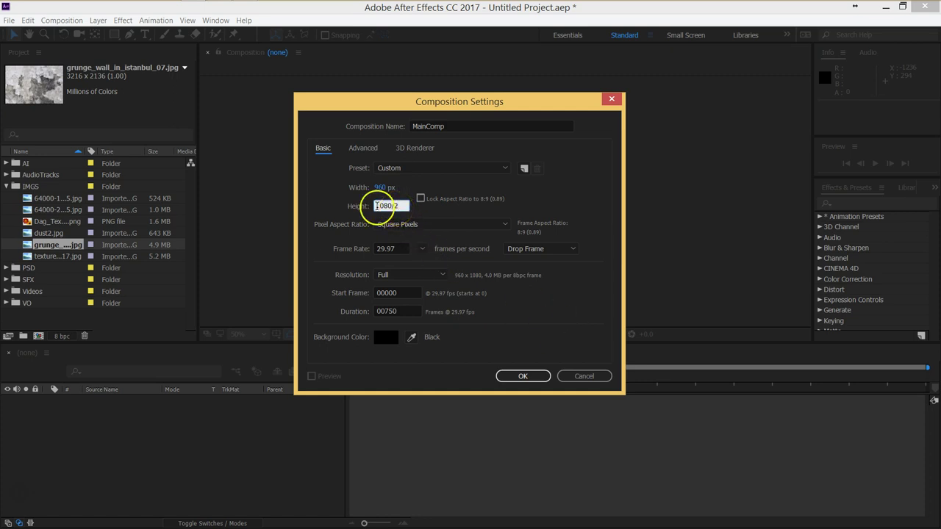
click(559, 331)
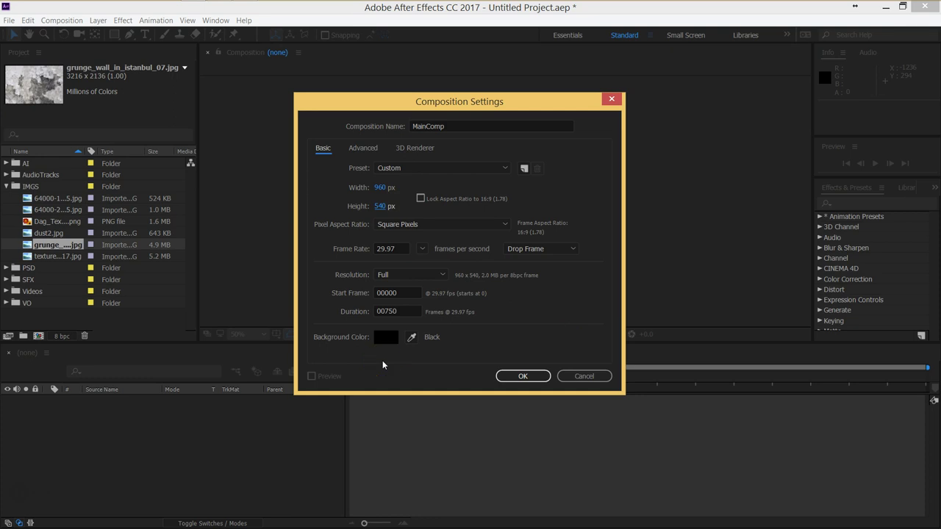
click(380, 189)
click(471, 236)
click(416, 225)
click(599, 190)
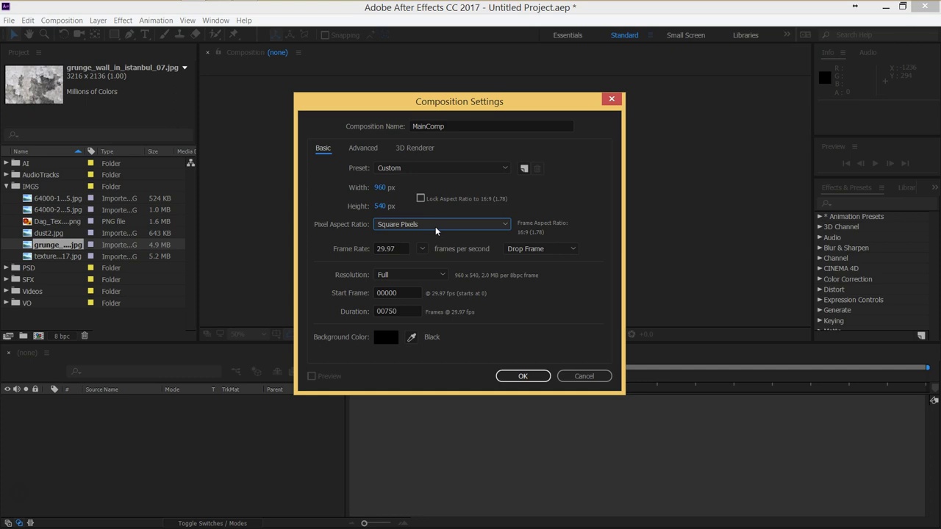
Set the composition's duration to 300 frames and create the composition
click(390, 312)
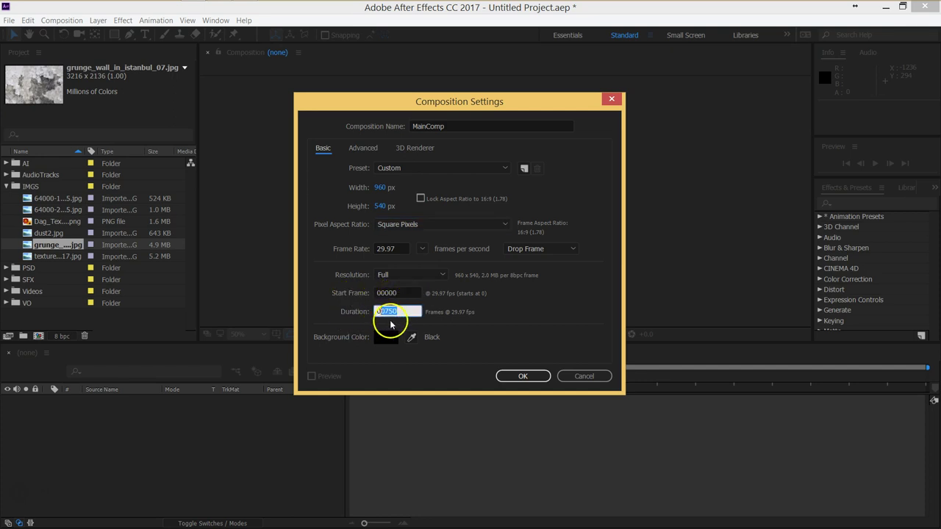
click(401, 315)
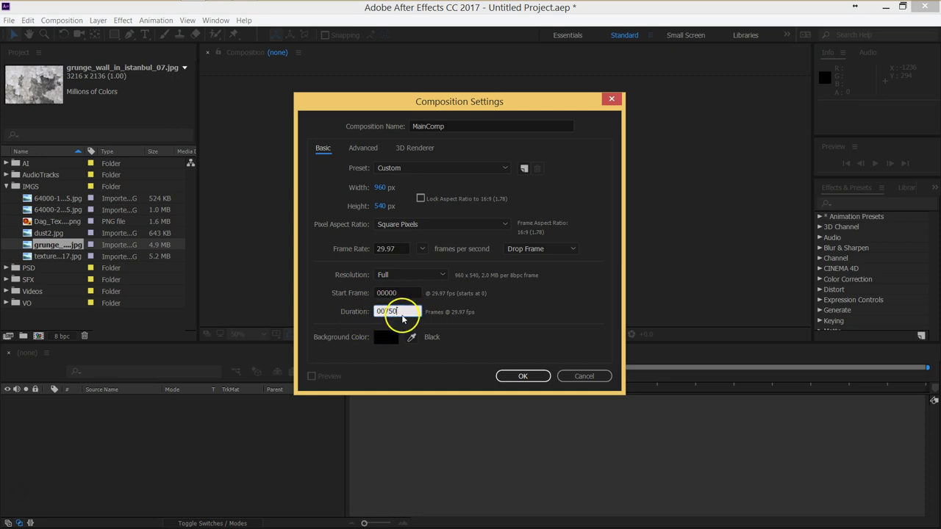
double_click(394, 309)
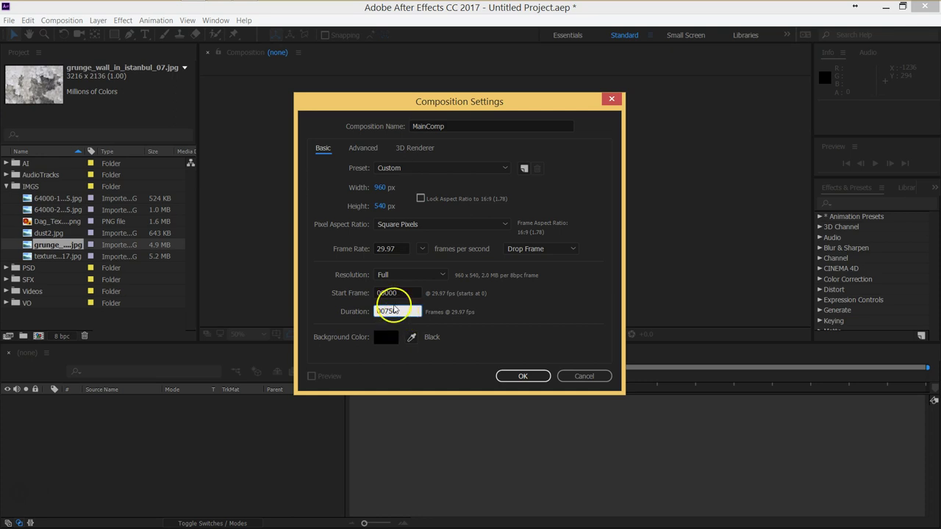
double_click(396, 250)
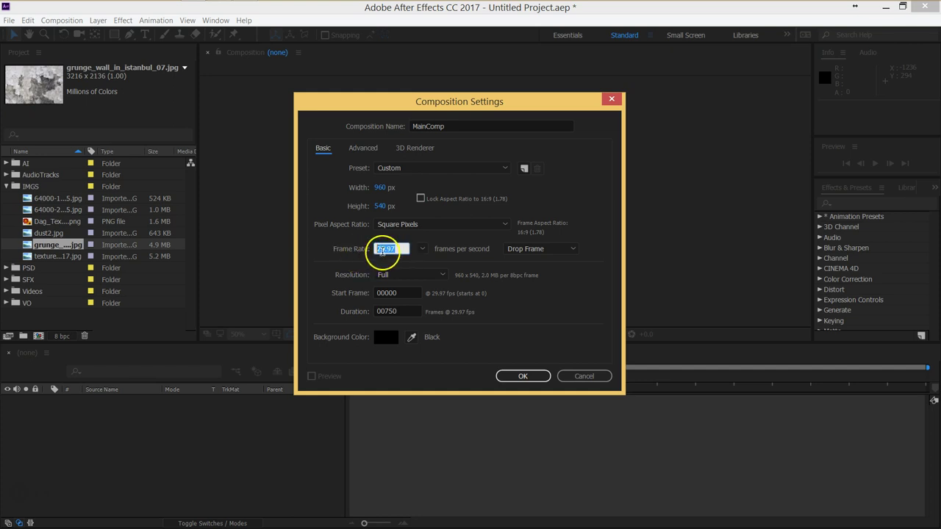
drag(386, 311, 412, 331)
text(300)
click(433, 381)
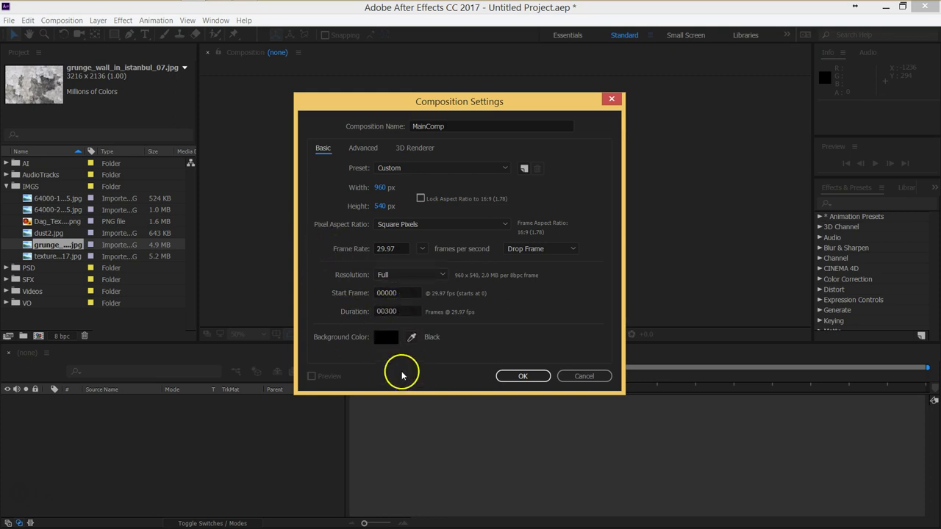
click(517, 375)
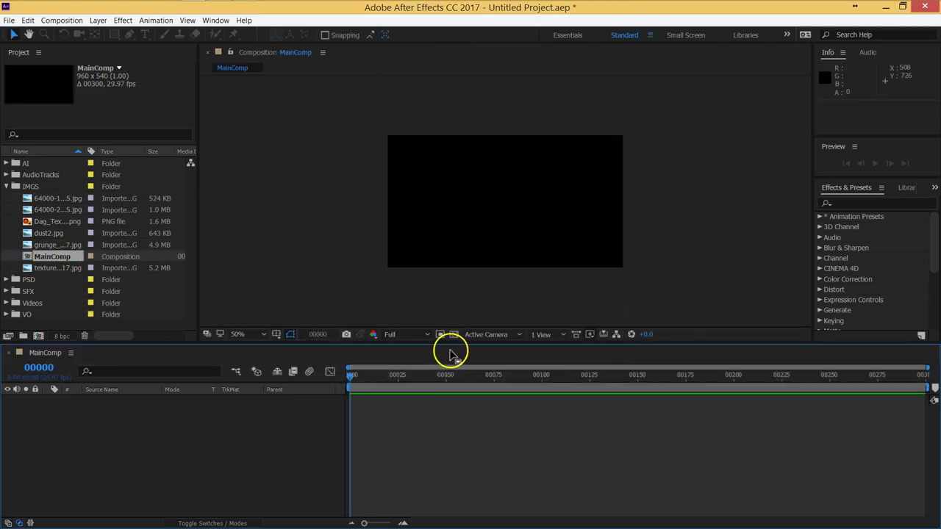
Make the Timeline panel slightly shorter by lowering its border with the Composition viewer
drag(448, 343, 447, 360)
Create a new folder at the root level of the project and name it *******MainComps*******
click(97, 328)
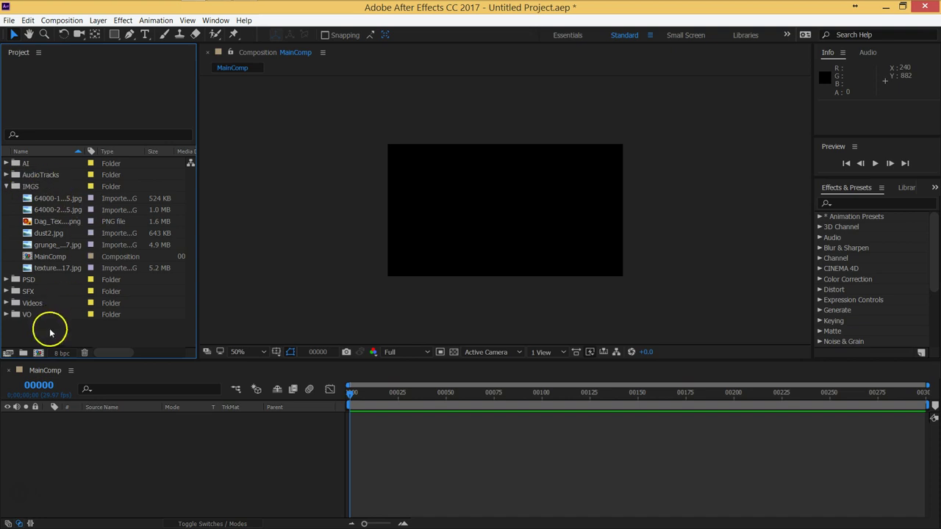
click(23, 353)
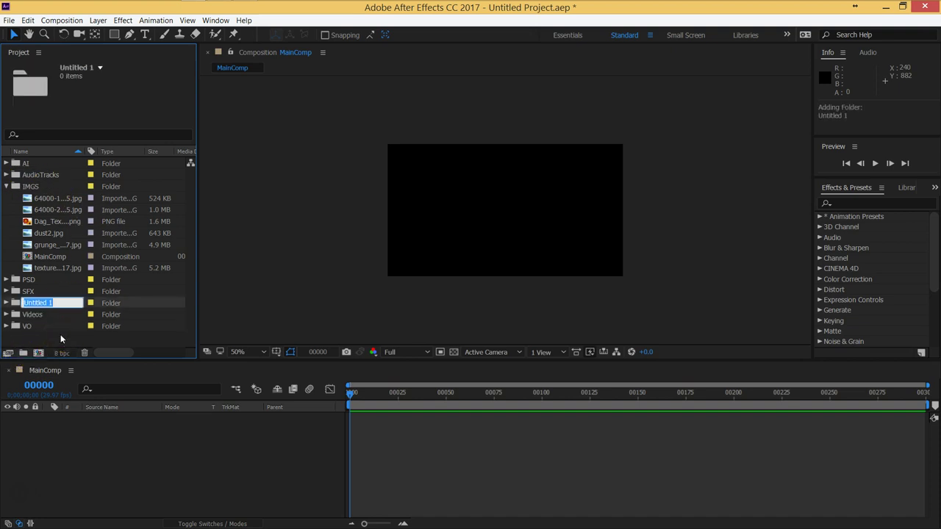
text(*******MainC)
key(Return)
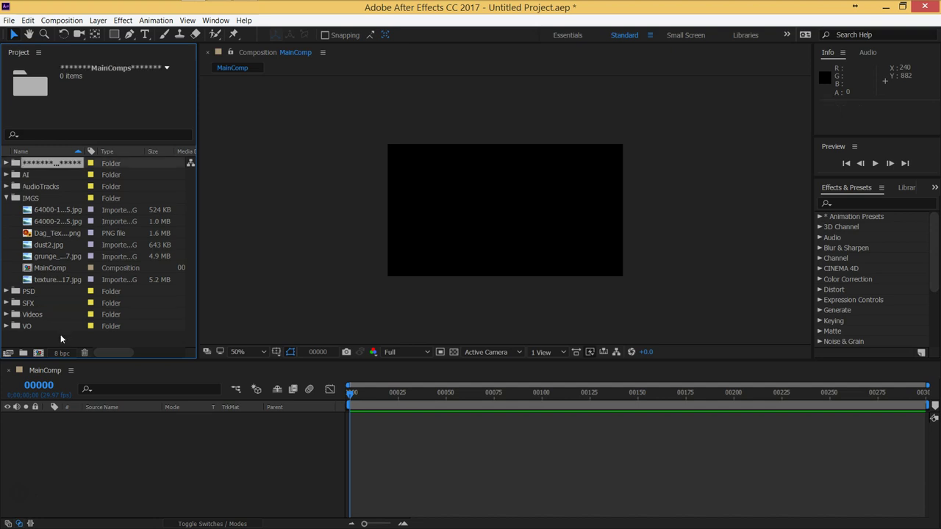
Rename the new compositions folder as **MainComps**
click(82, 352)
click(59, 164)
key(Return)
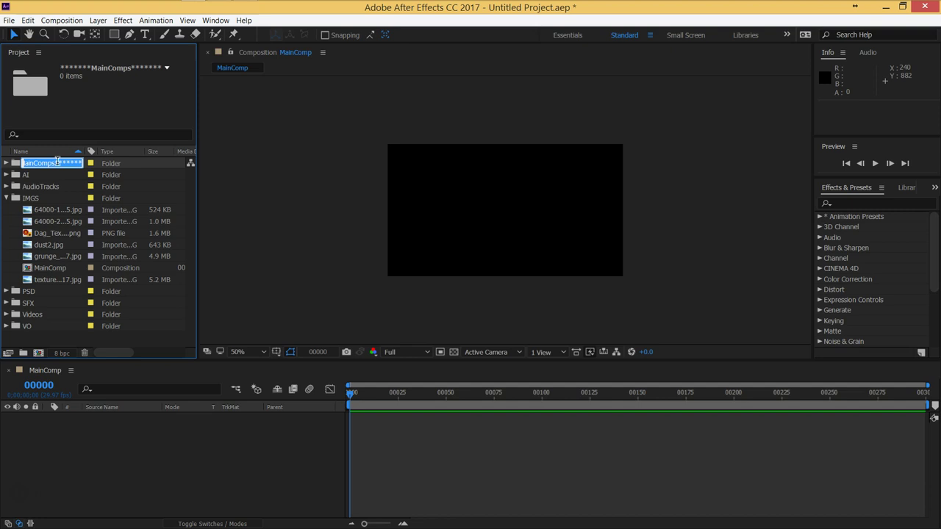
text(**)
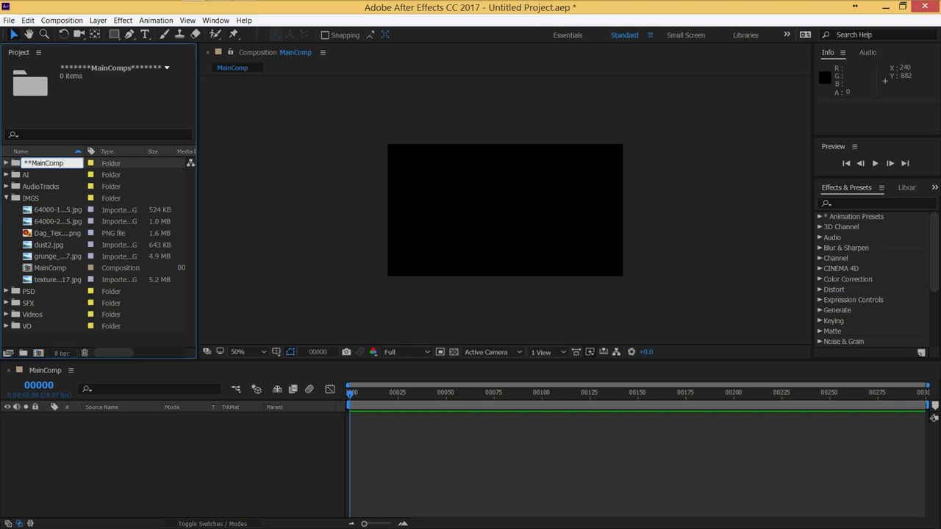
key(Return)
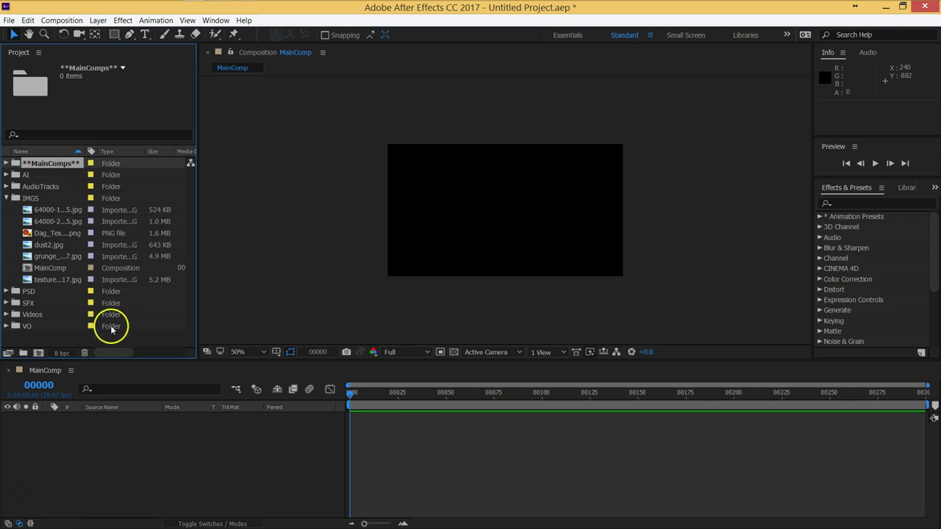
Move the MainComp composition from the IMGS folder into the **MainComps** folder, collapse IMGS and expand **MainComps**
click(45, 271)
drag(45, 272, 59, 164)
click(7, 197)
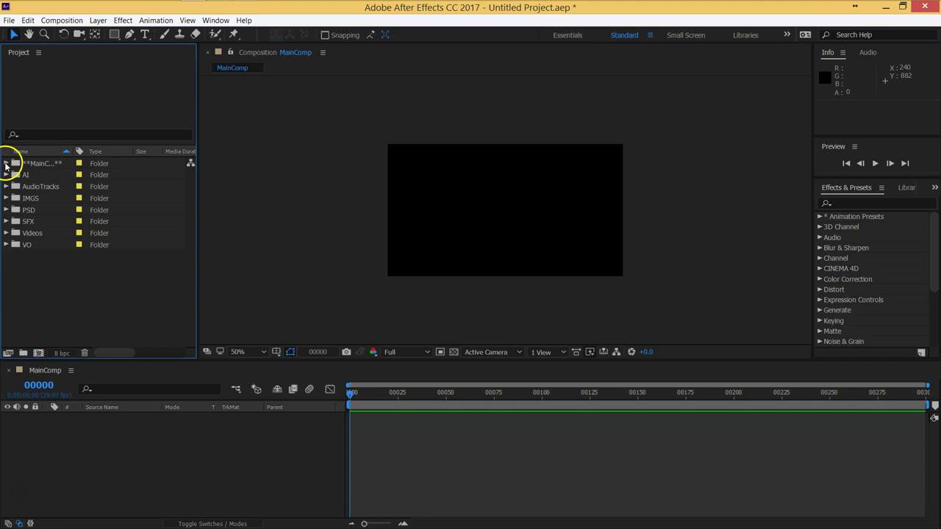
double_click(55, 163)
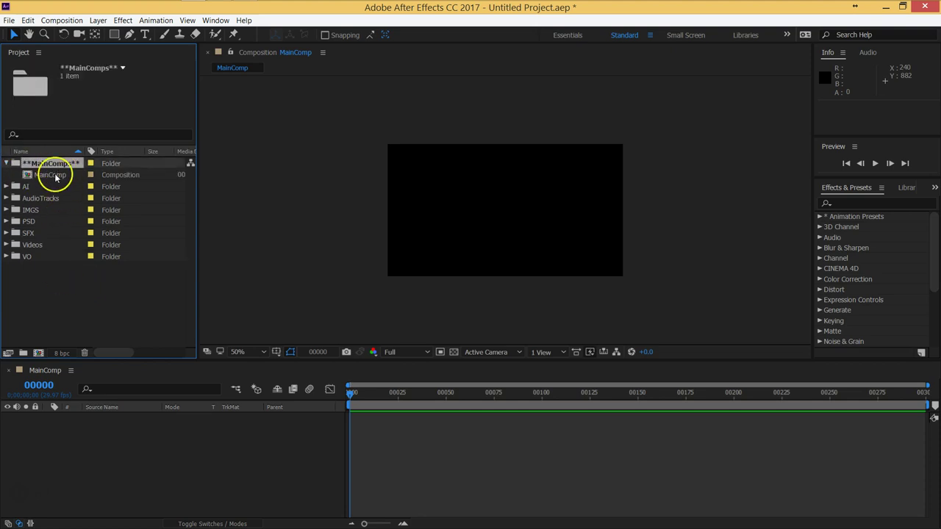
click(114, 460)
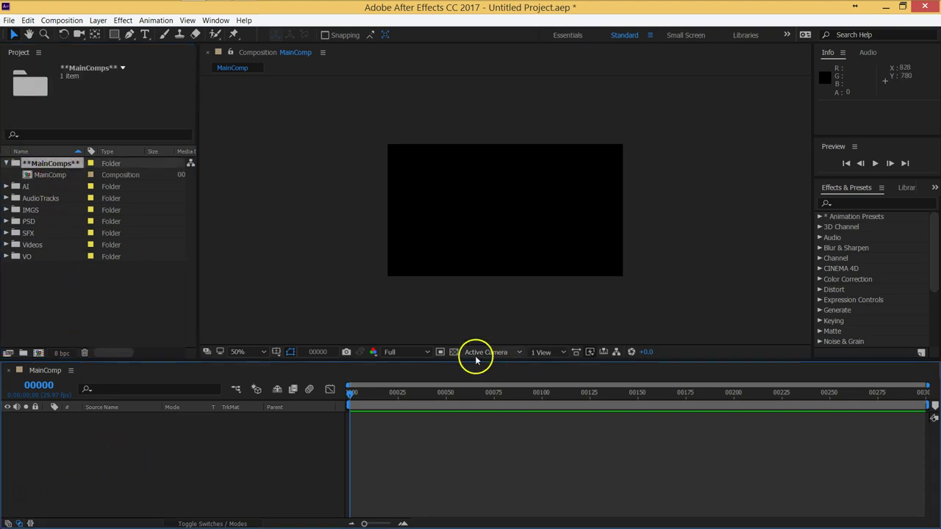
Set the Composition viewer's magnification to Fit up to 100% and make the Timeline panel taller by raising its border
drag(478, 359, 480, 386)
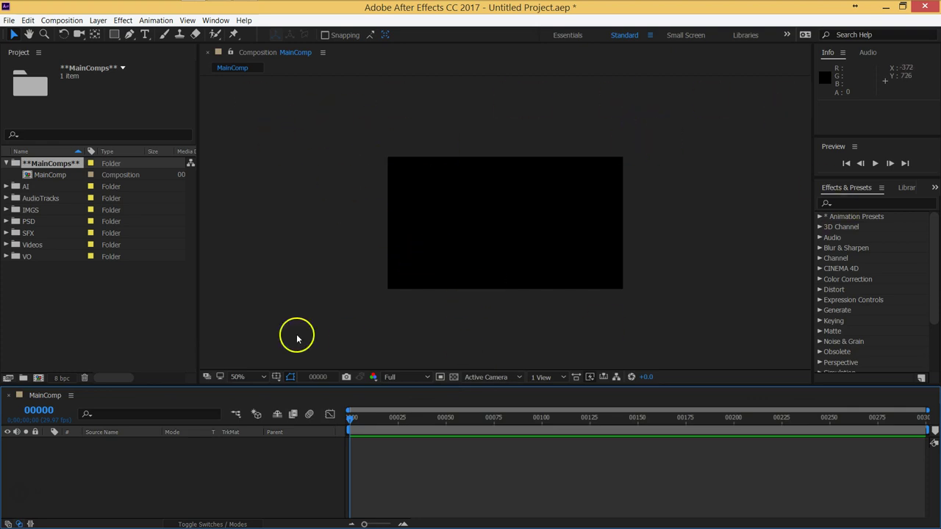
key(period)
key(comma)
key(period)
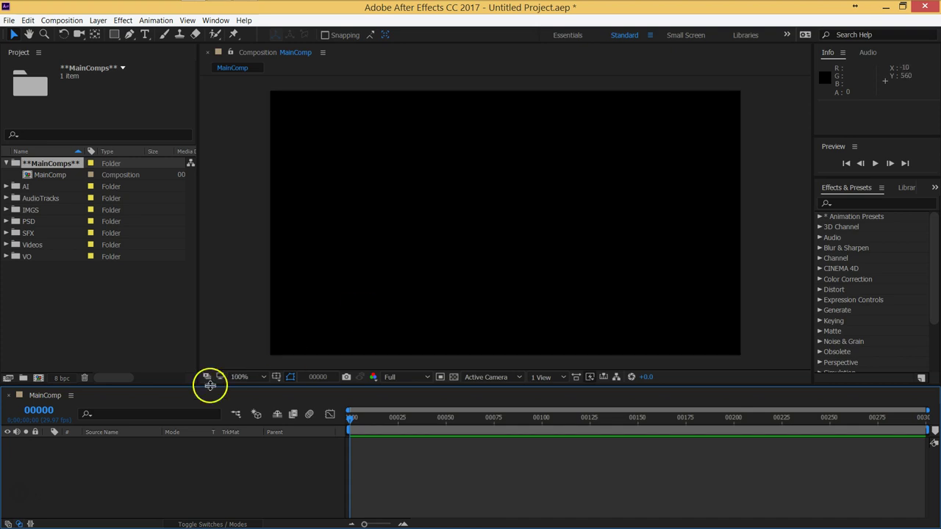
click(239, 378)
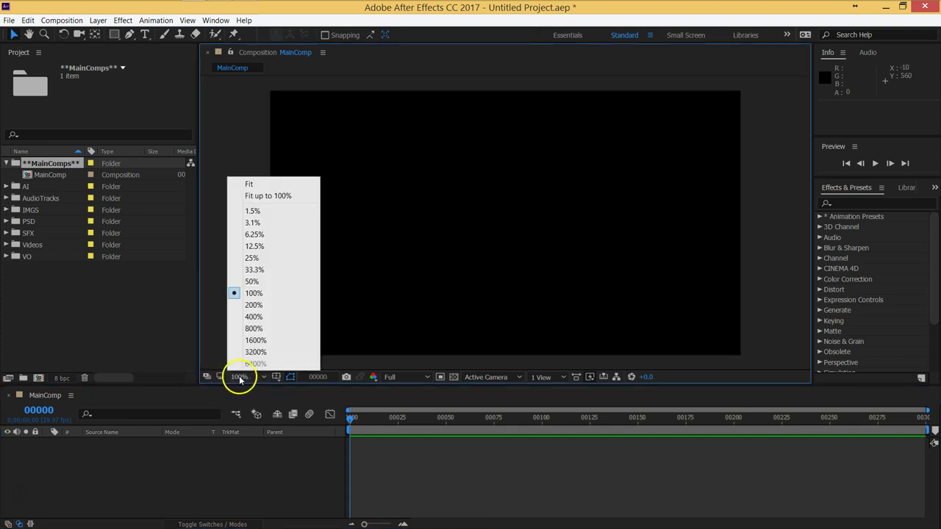
click(265, 197)
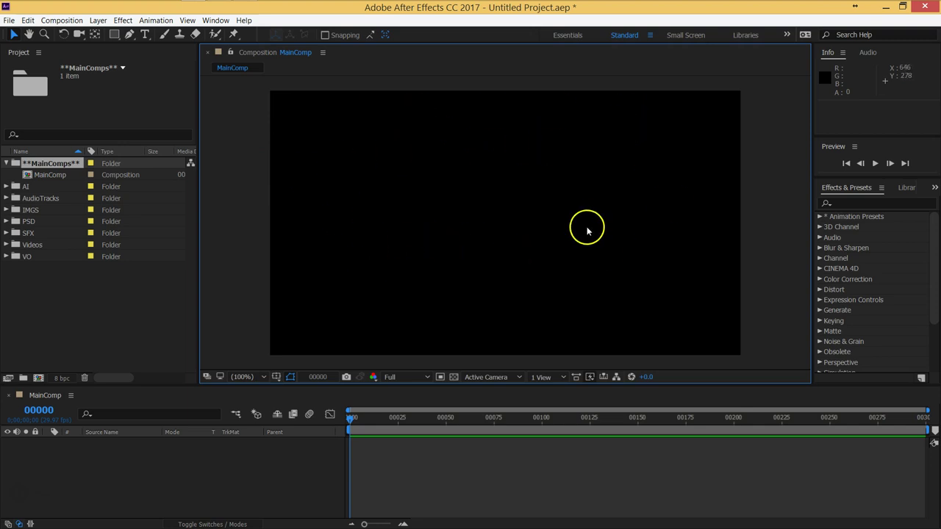
click(254, 478)
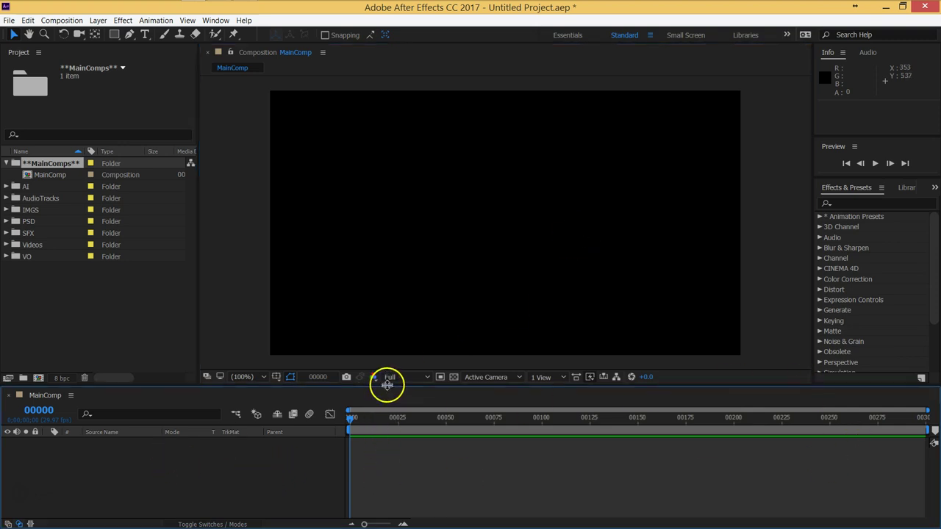
drag(388, 386, 387, 344)
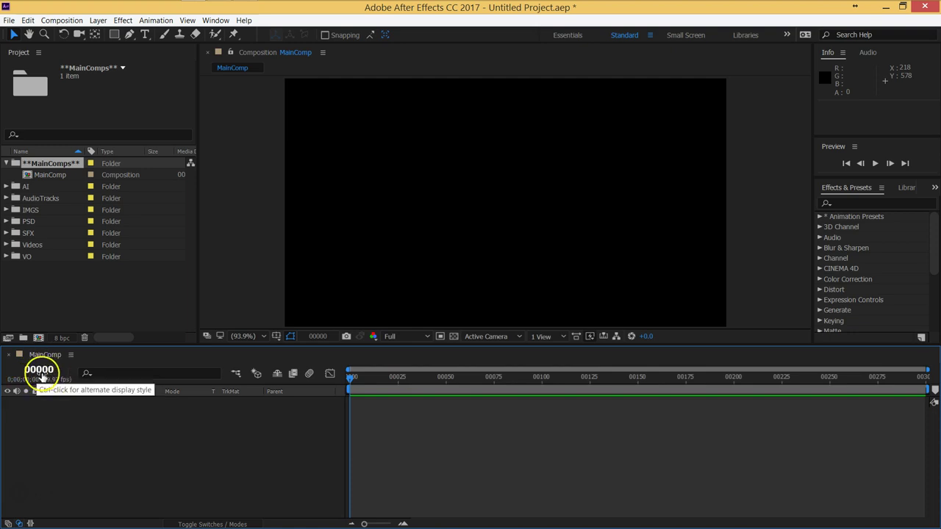
Scrub the current-time indicator forward from the start of the timeline to frame 55
mouse_move(350, 382)
mouse_down()
mouse_move(414, 383)
mouse_move(346, 380)
mouse_up()
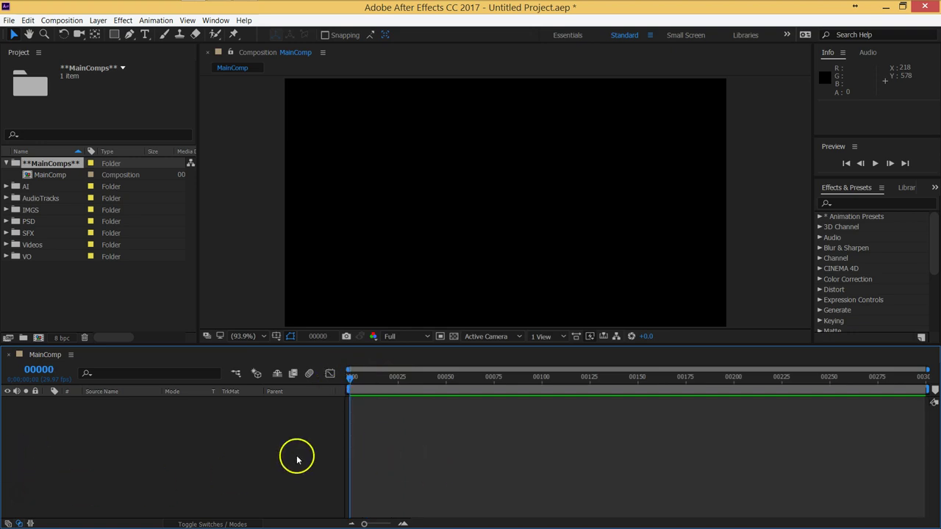
drag(352, 381, 384, 382)
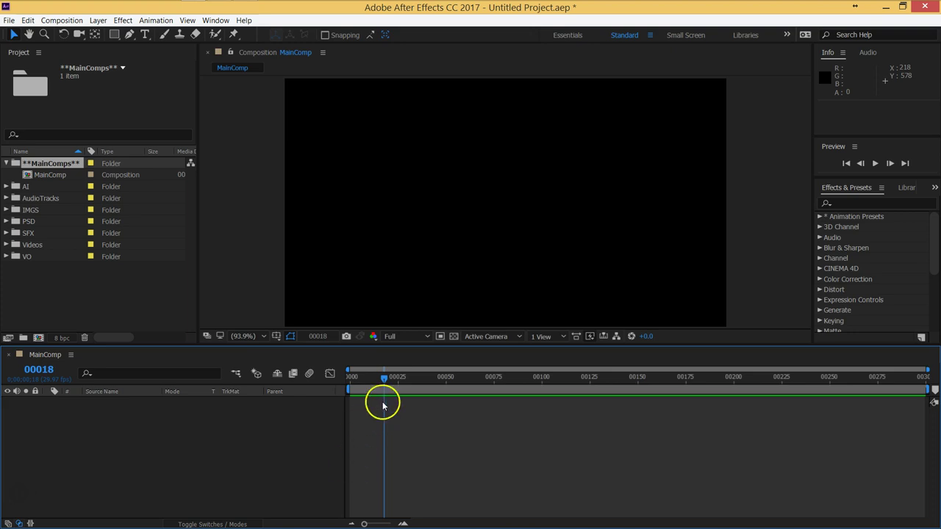
drag(385, 378, 420, 381)
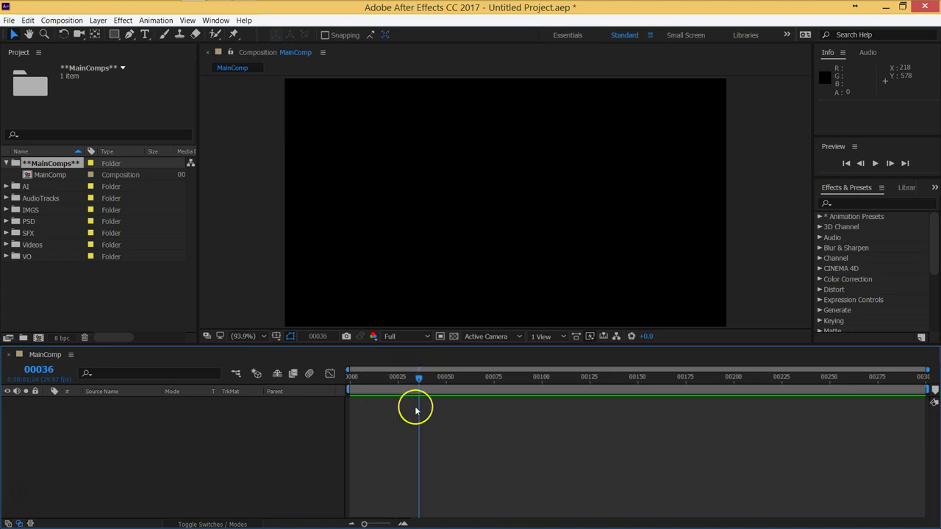
click(405, 405)
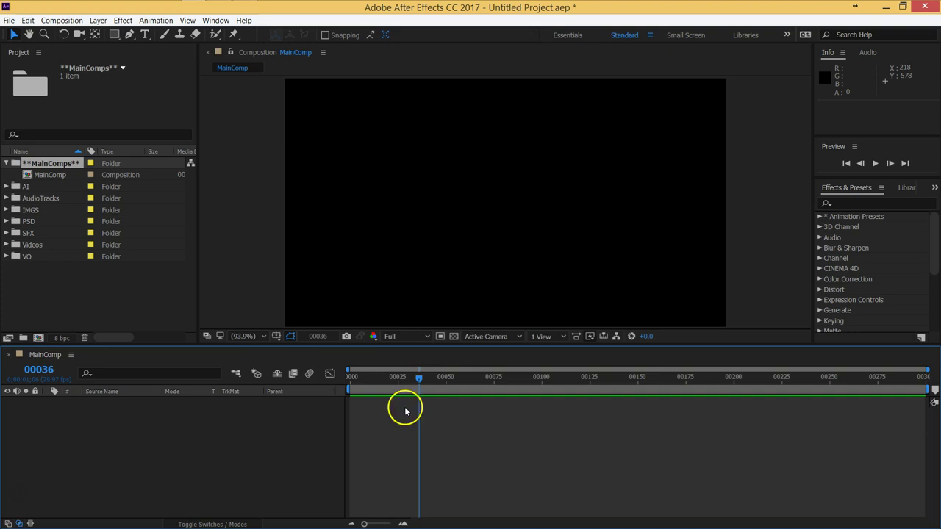
drag(418, 380, 455, 381)
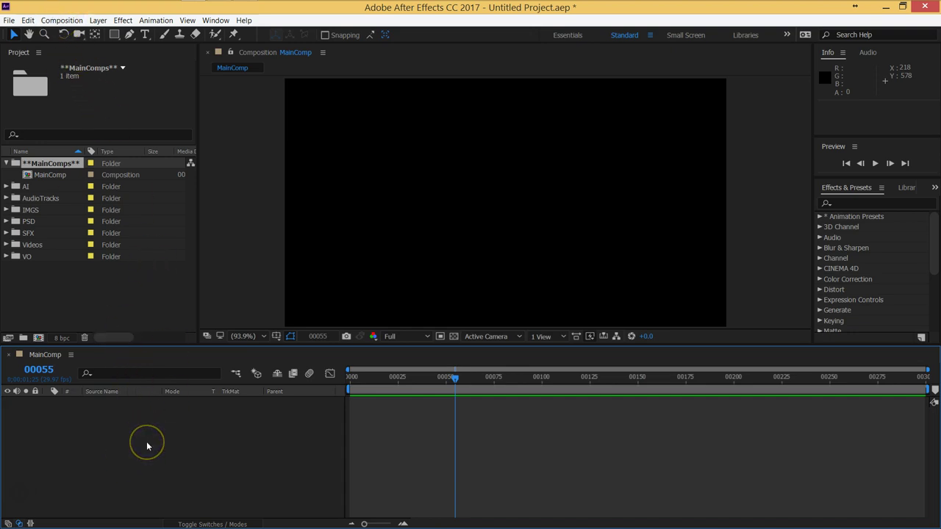
Switch the time display from frames to timecode and return the current-time indicator to 0;00;00;00
ctrl+click(39, 369)
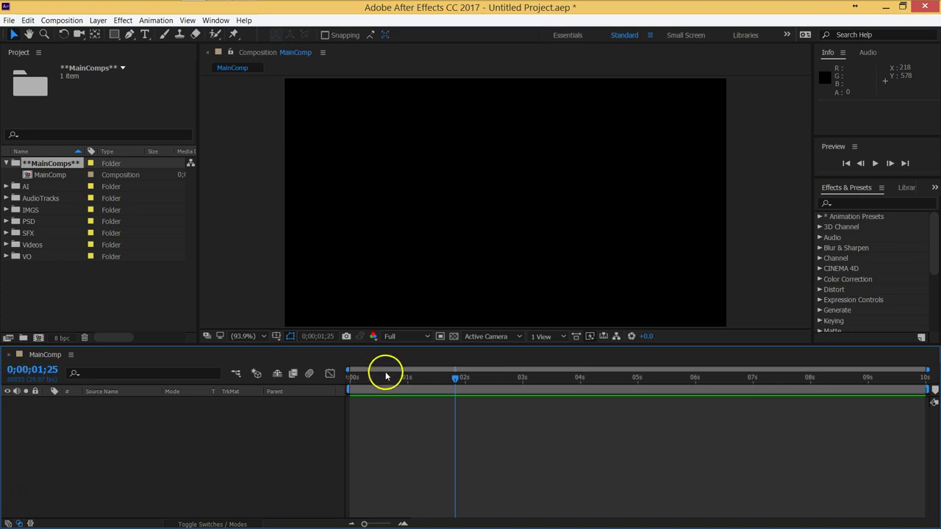
drag(456, 378, 315, 389)
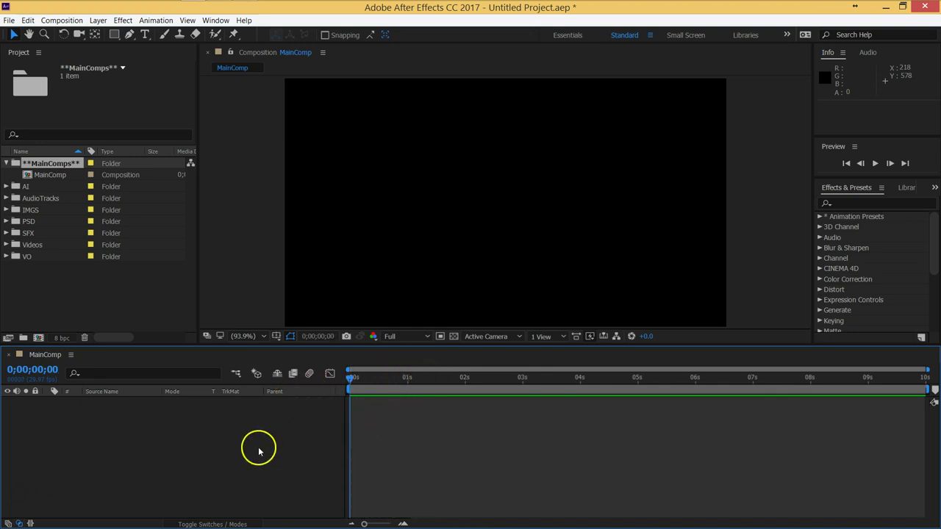
Review MainComp's frame rate and duration in its composition settings without changing anything
click(62, 20)
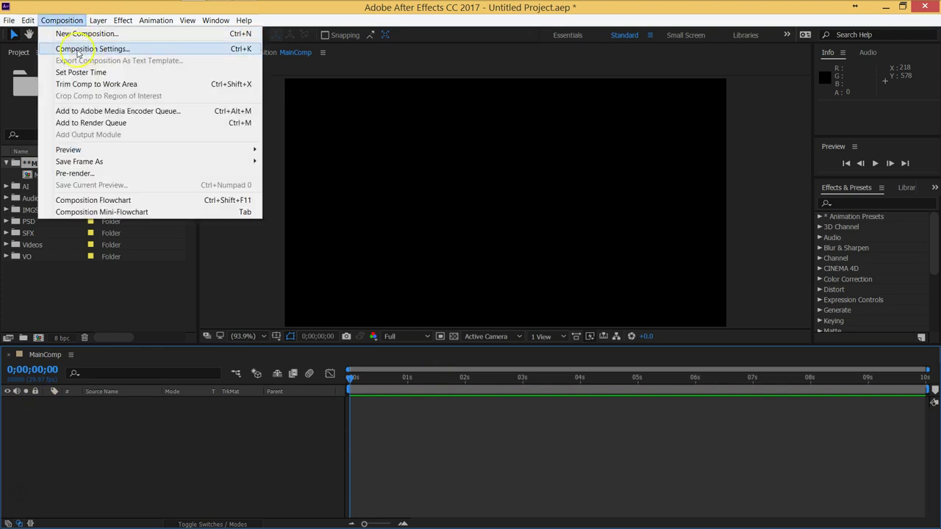
click(86, 50)
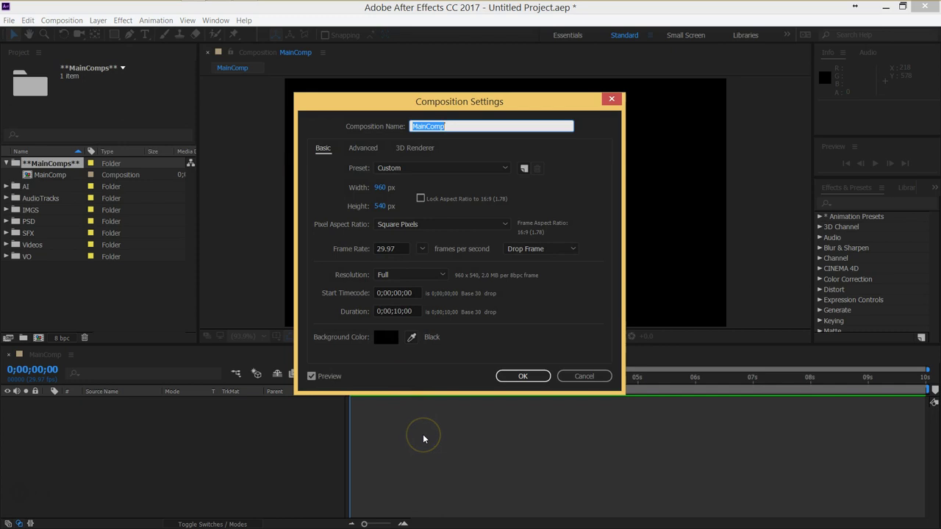
click(601, 376)
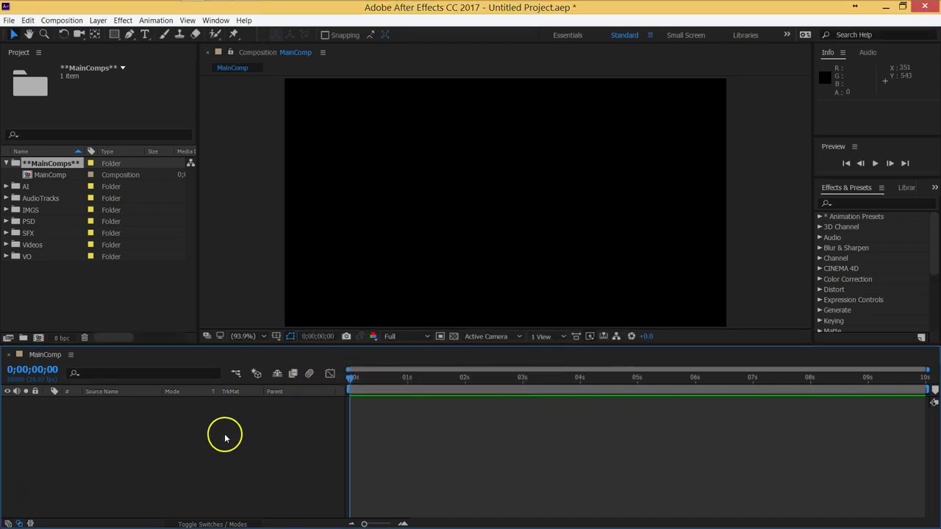
Switch the time display back to frame numbers and lower the border between the Composition viewer and Timeline slightly
ctrl+click(40, 373)
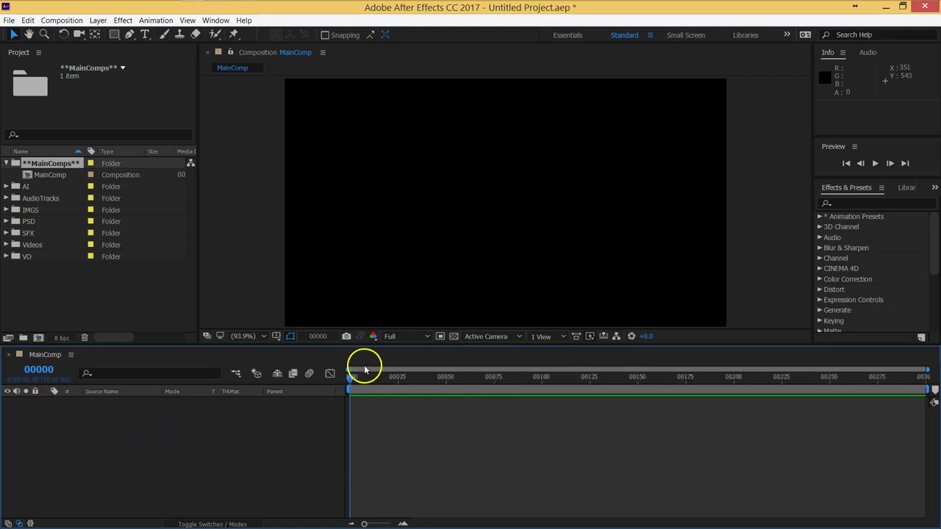
drag(372, 345, 372, 339)
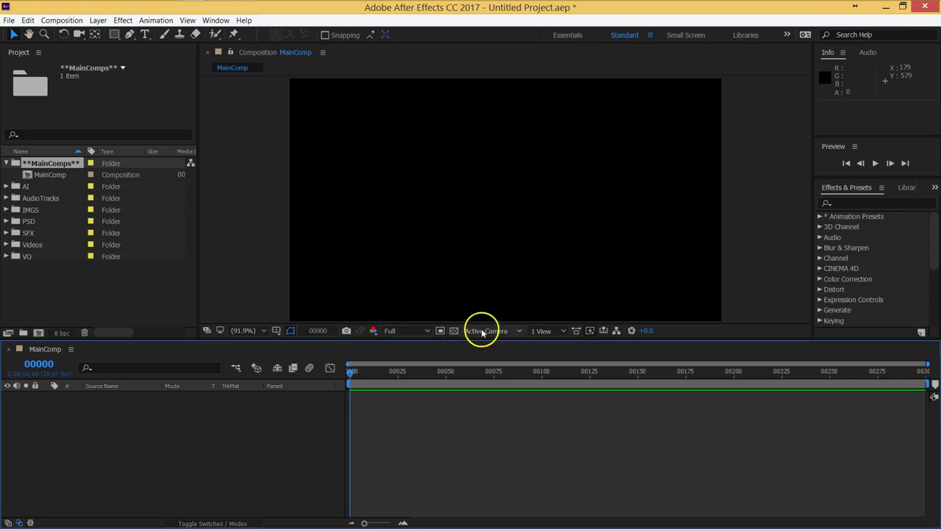
click(145, 277)
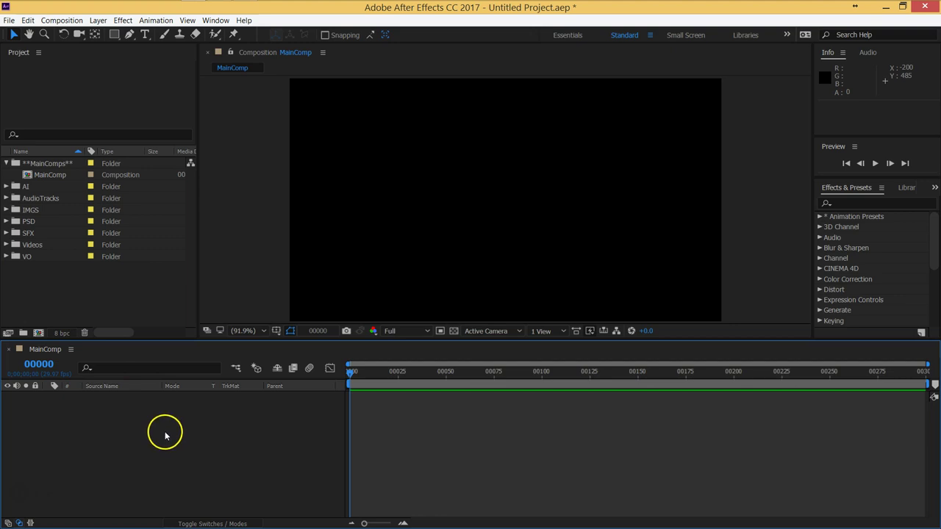
drag(380, 340, 380, 350)
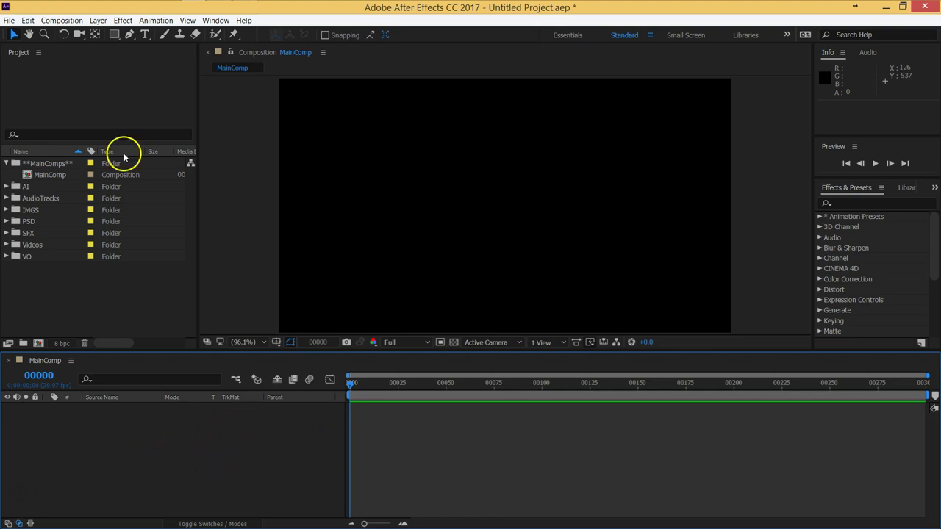
Start a new solid layer named main and make it match the composition size of 960 x 540 px
click(95, 22)
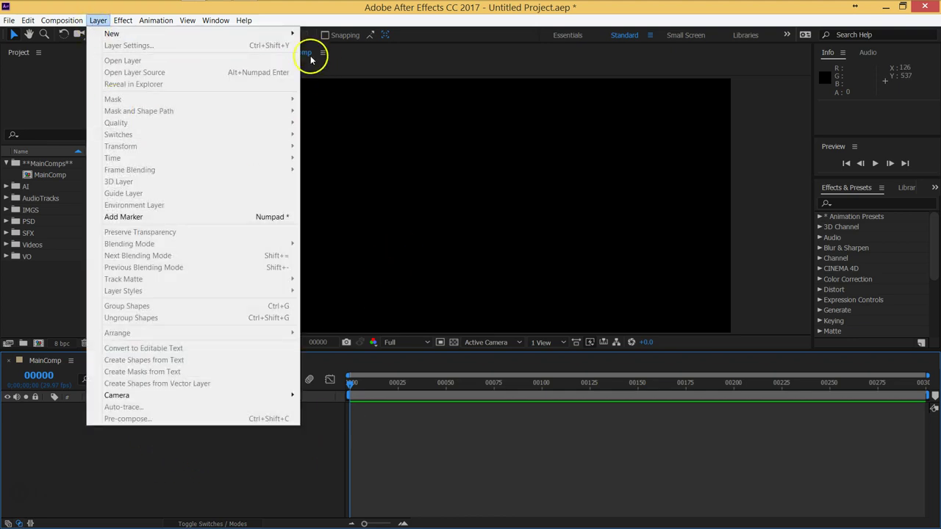
mouse_move(296, 37)
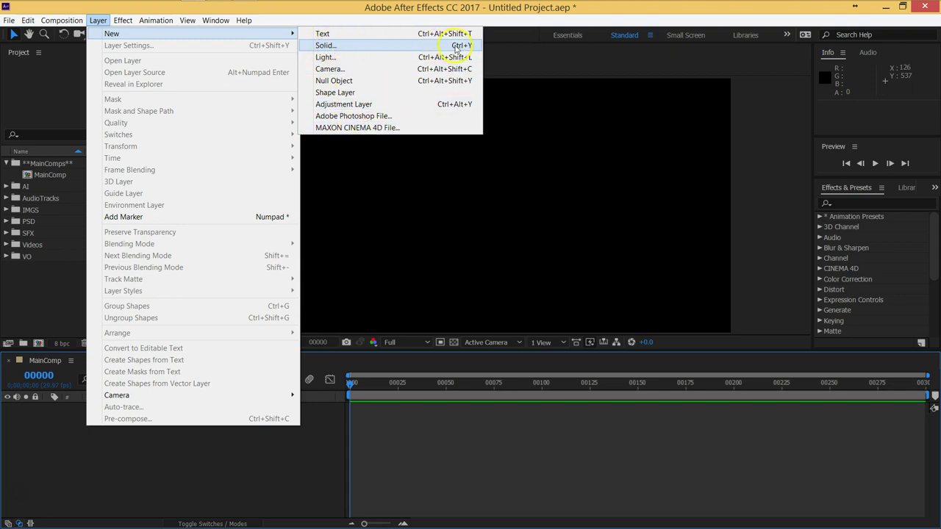
click(353, 46)
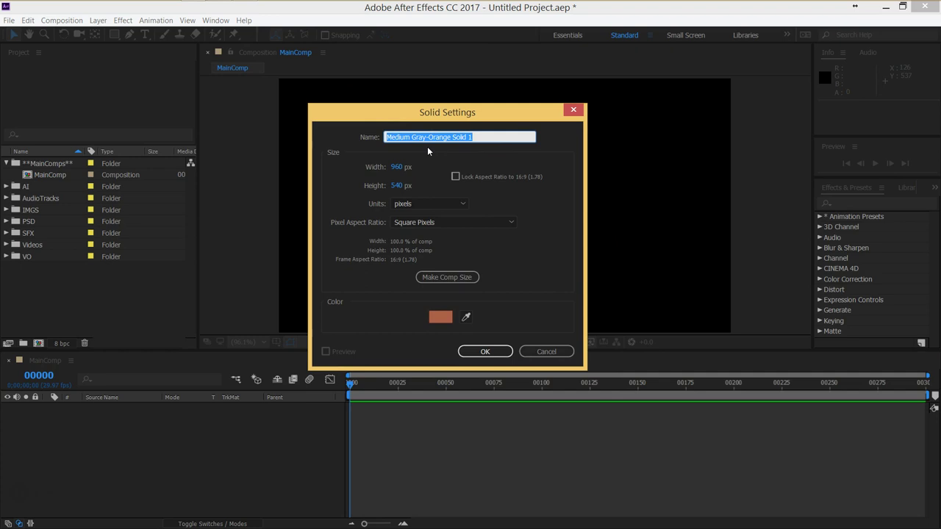
text(main)
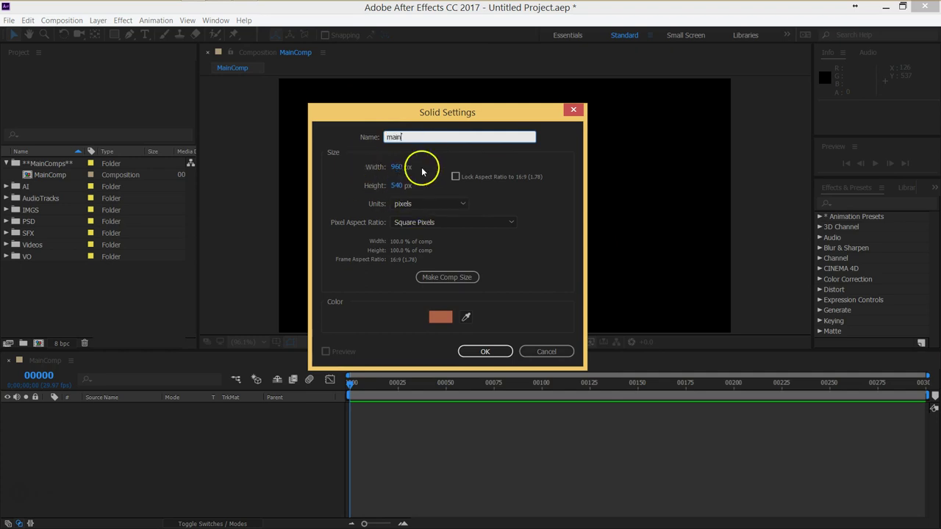
drag(397, 167, 417, 181)
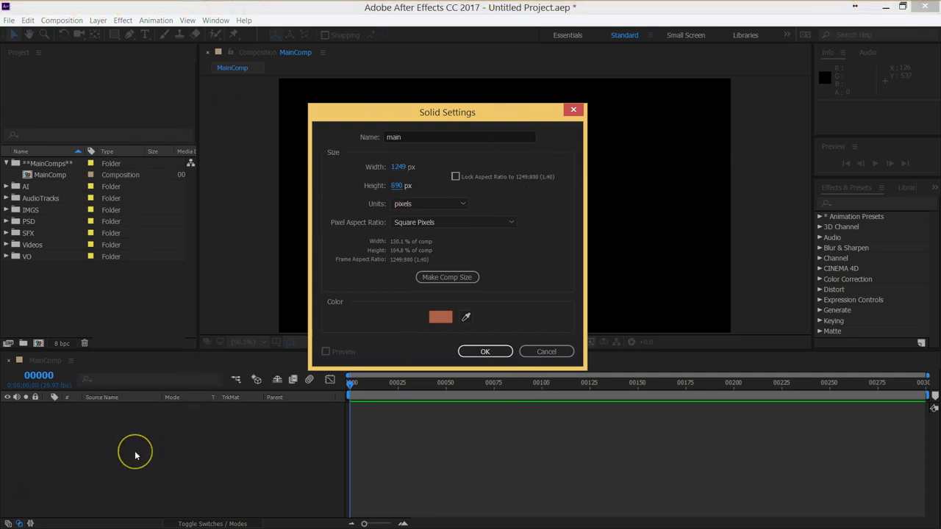
click(439, 278)
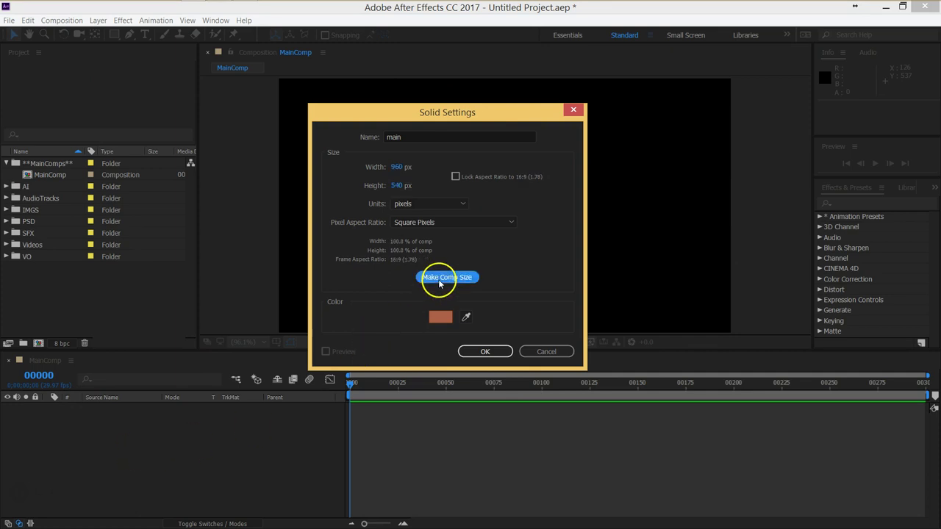
Set the solid's color to orange D68D3B and create the solid layer
click(441, 316)
click(494, 335)
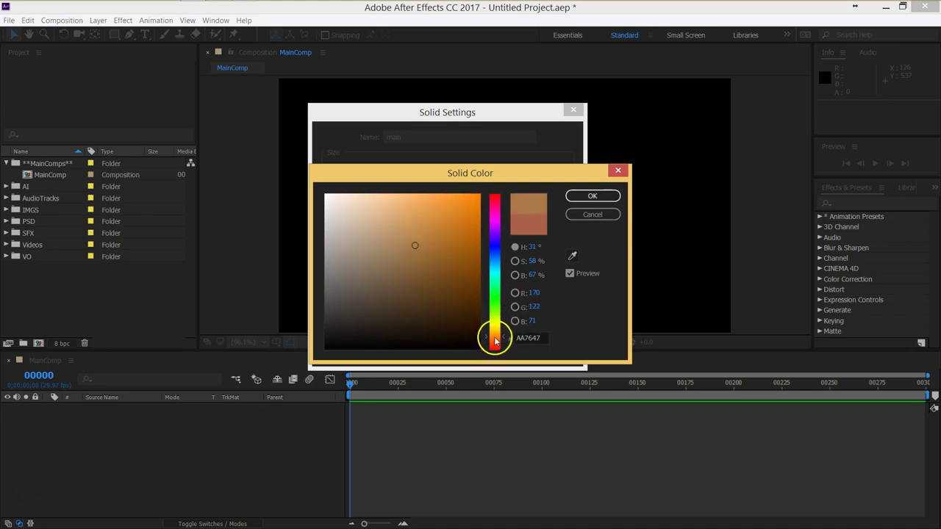
click(437, 218)
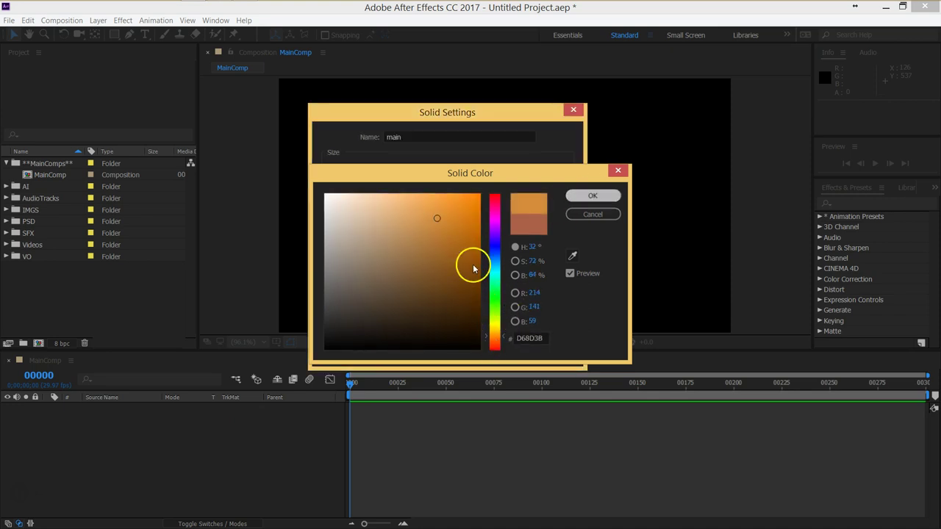
key(Return)
click(487, 352)
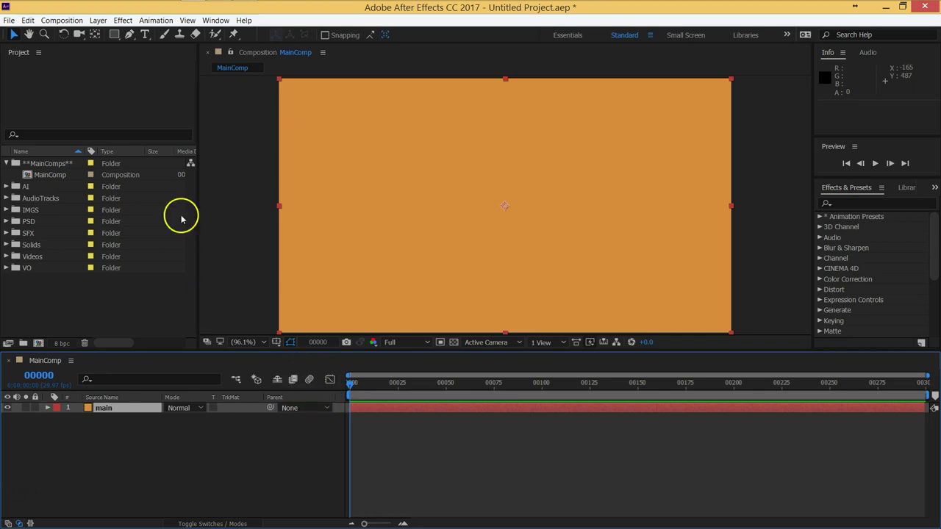
Try moving the main solid off-center in the composition, undo the move, and deselect the layer
drag(548, 256, 500, 266)
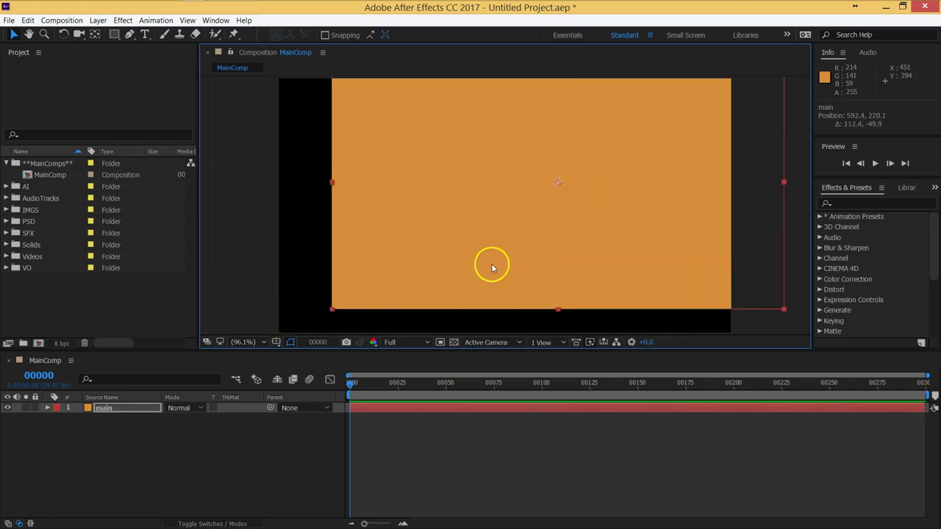
key(ctrl+z)
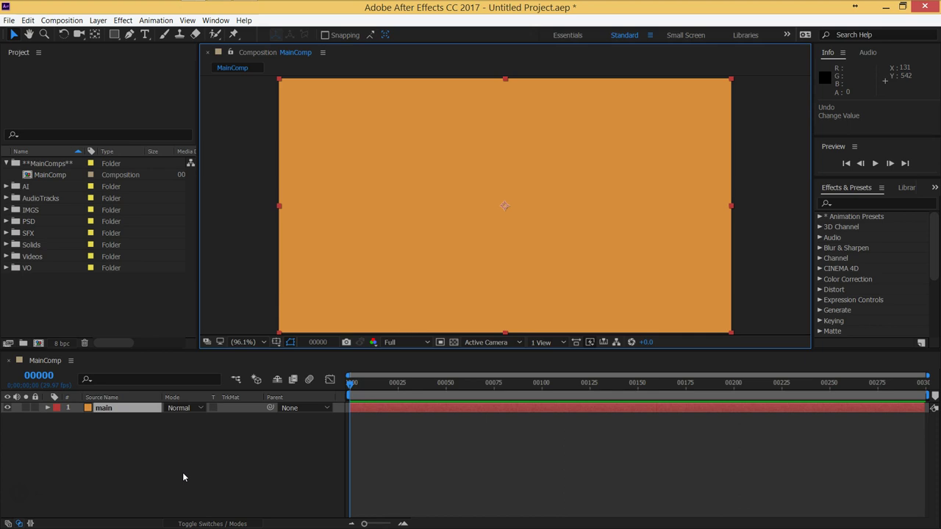
click(158, 456)
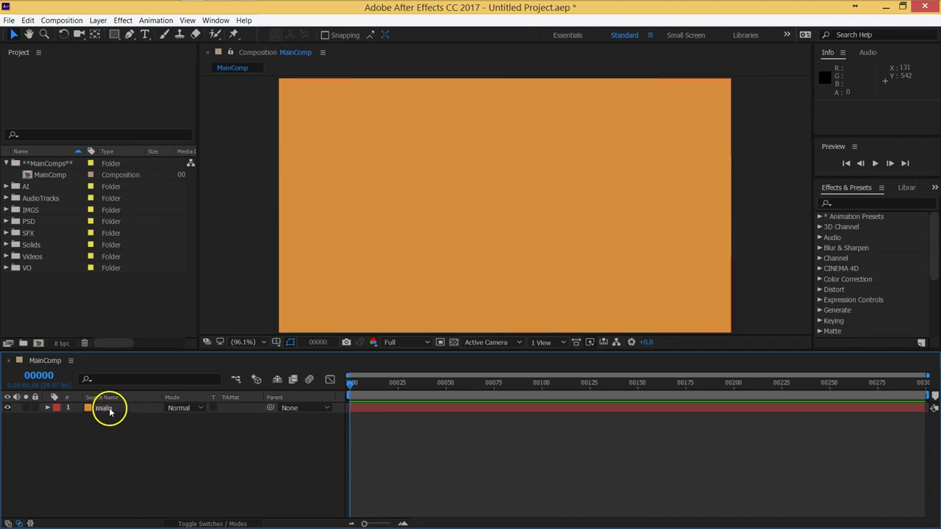
Reveal all Transform properties of the main layer in the timeline and select its Anchor Point property
click(110, 407)
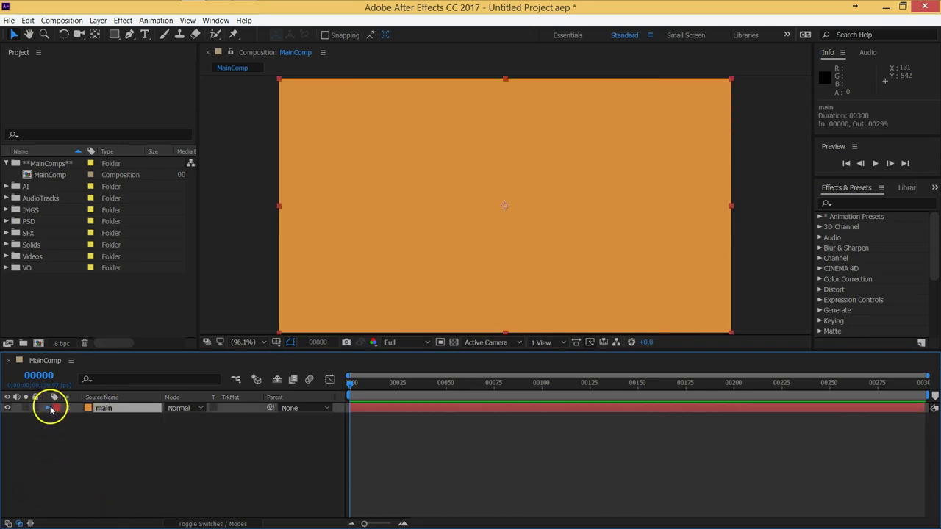
click(78, 420)
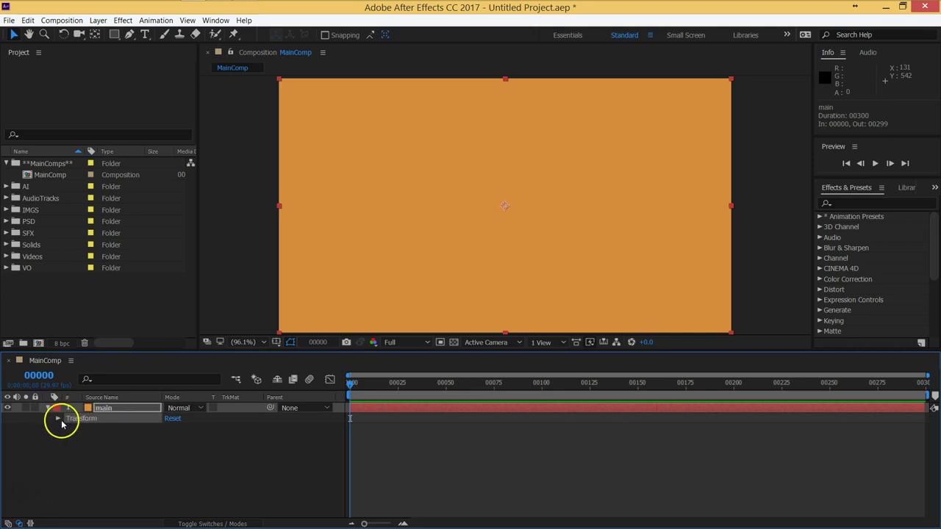
click(101, 428)
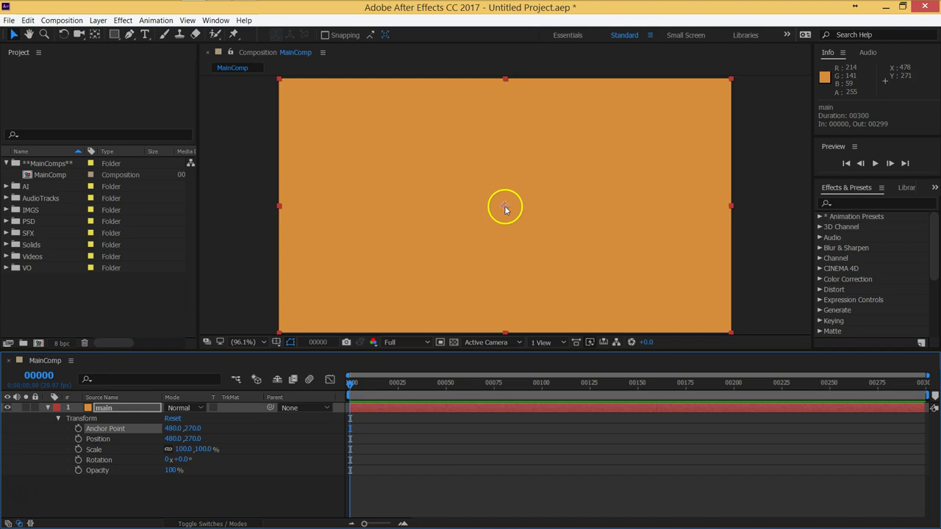
Try moving the main layer to a position of about 274, 247 in the composition, and undo the move
drag(503, 210, 405, 196)
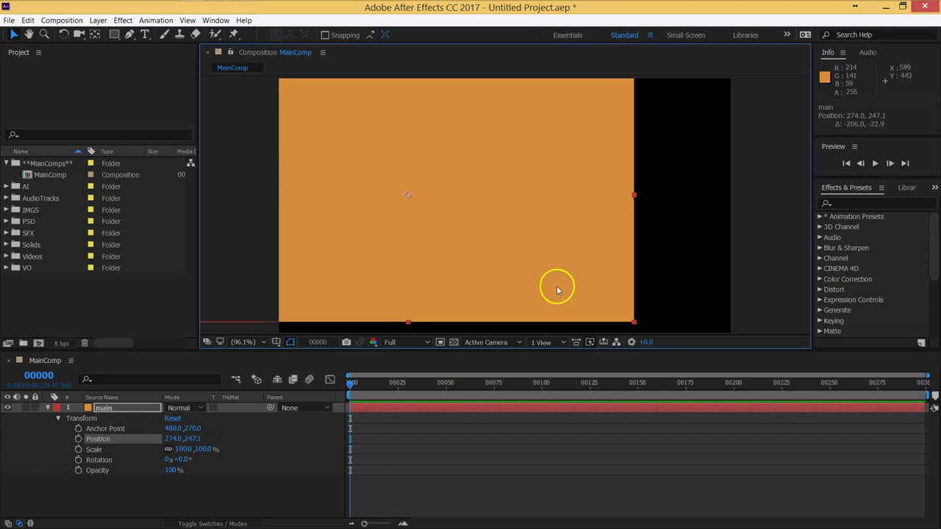
key(ctrl+z)
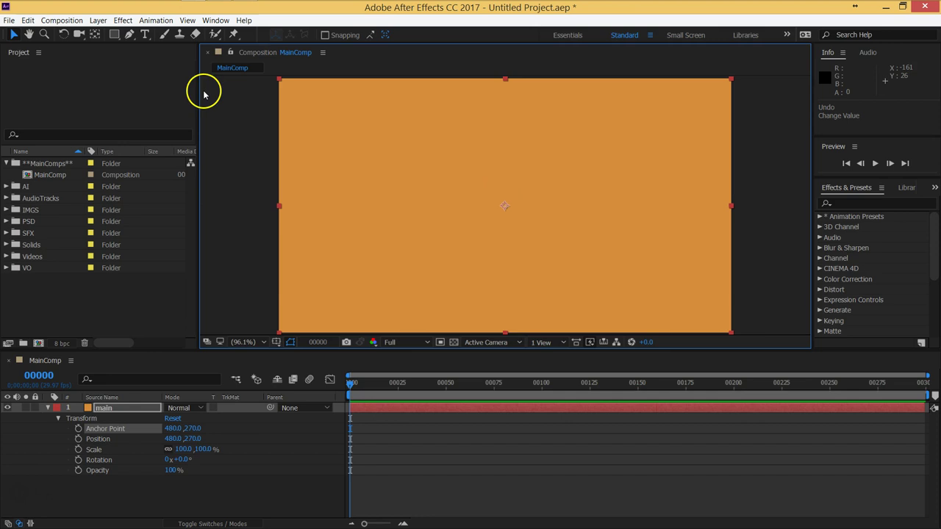
Use the Pan Behind (Anchor Point) tool to move the main layer's anchor point near its upper-left corner, about 71, 54, and deselect the layer
click(95, 37)
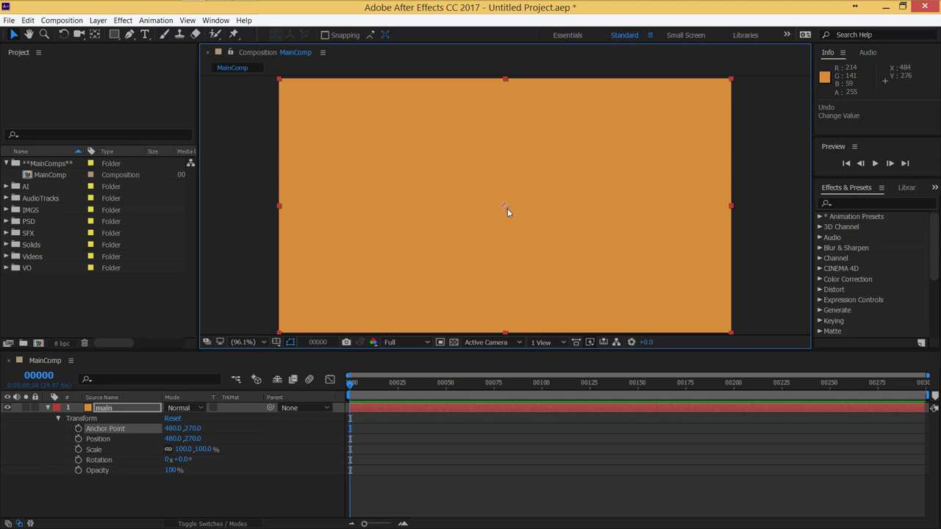
click(95, 35)
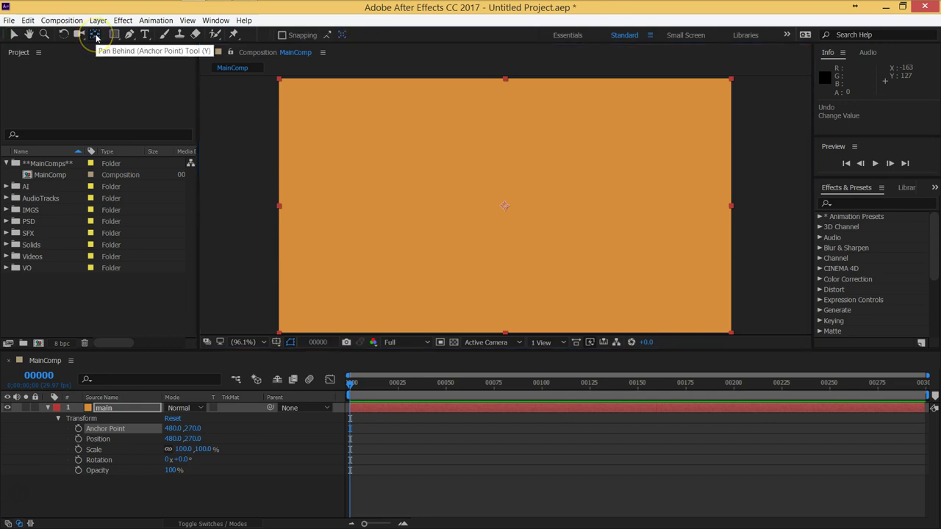
click(505, 210)
drag(505, 210, 313, 108)
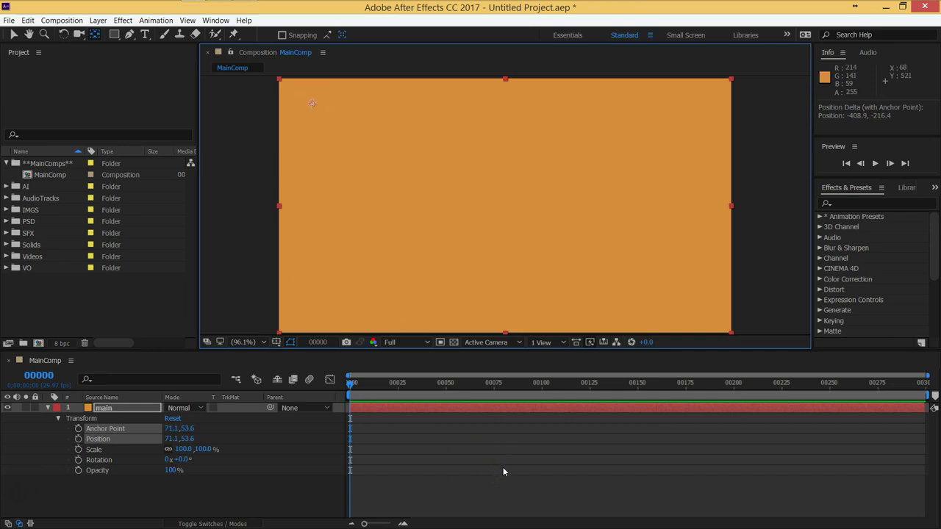
click(299, 452)
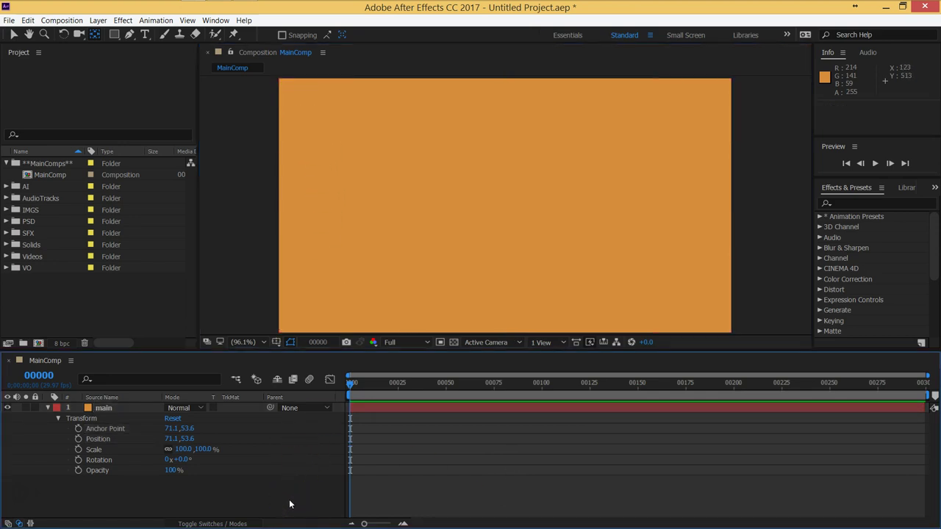
Try rotating the main layer about its relocated anchor point to -53°, and undo the rotation
click(100, 461)
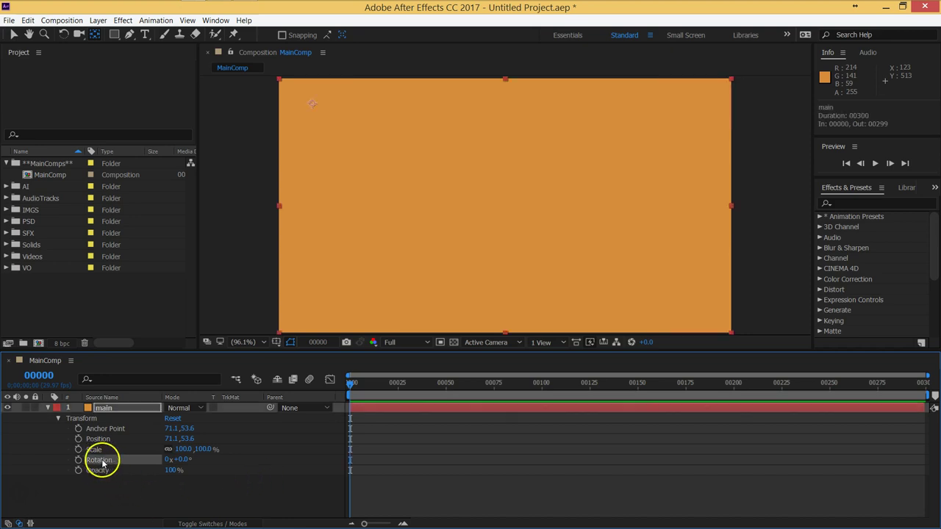
drag(181, 460, 162, 472)
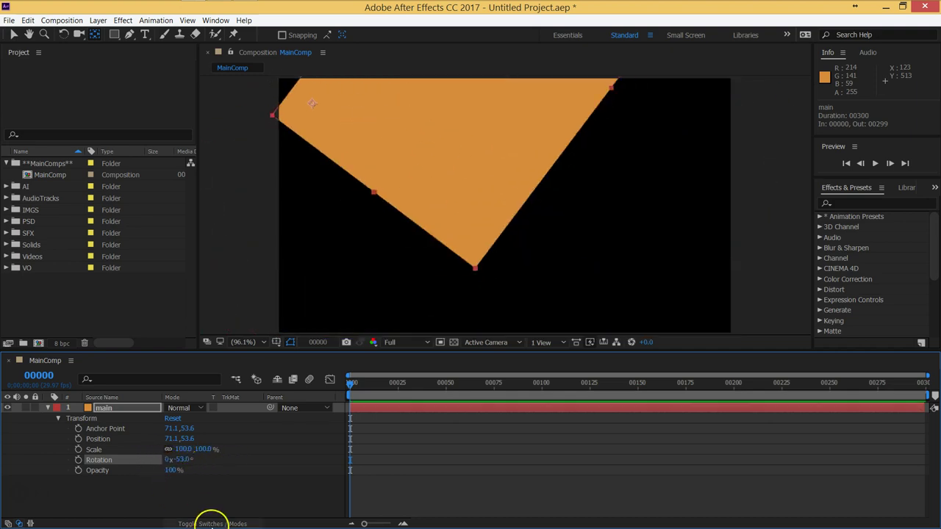
key(ctrl+z)
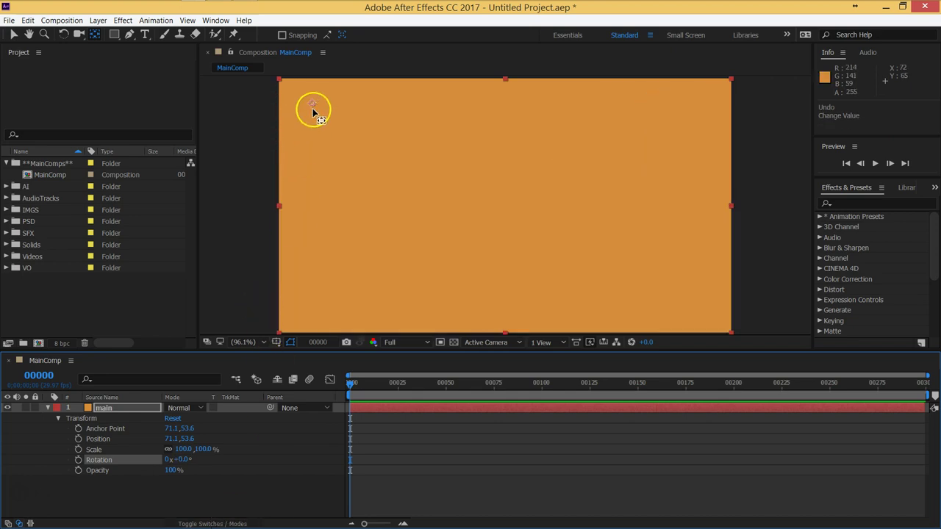
Reset the main layer's Anchor Point and Position properties to their defaults and deselect the layer
click(157, 497)
click(111, 430)
right_click(117, 432)
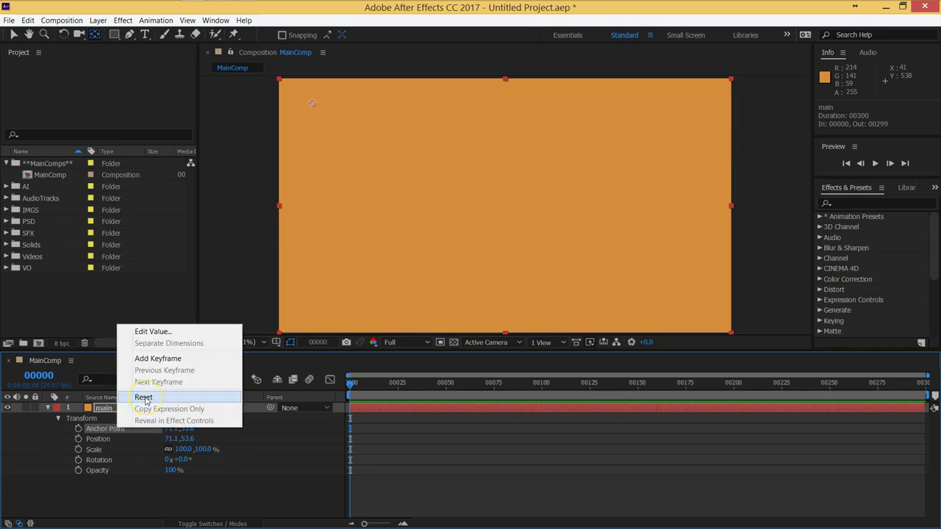
click(144, 398)
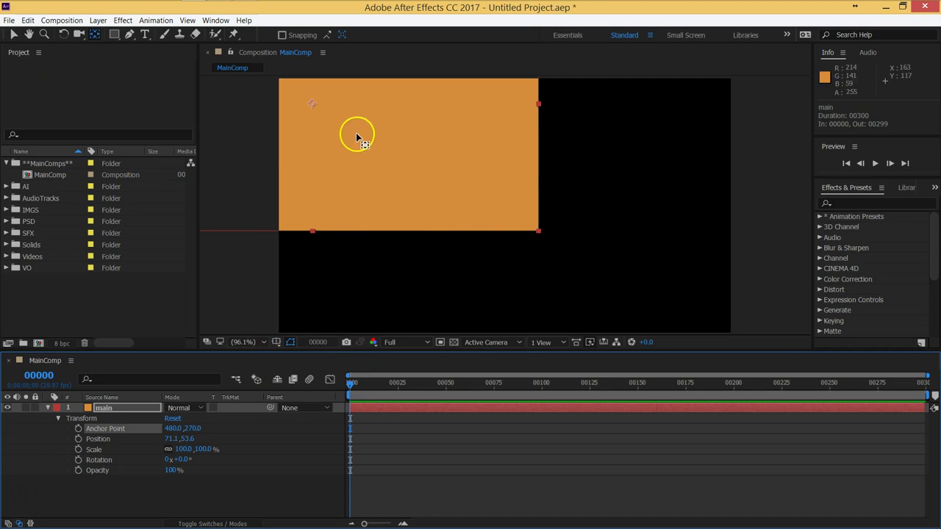
click(112, 441)
right_click(111, 444)
click(148, 410)
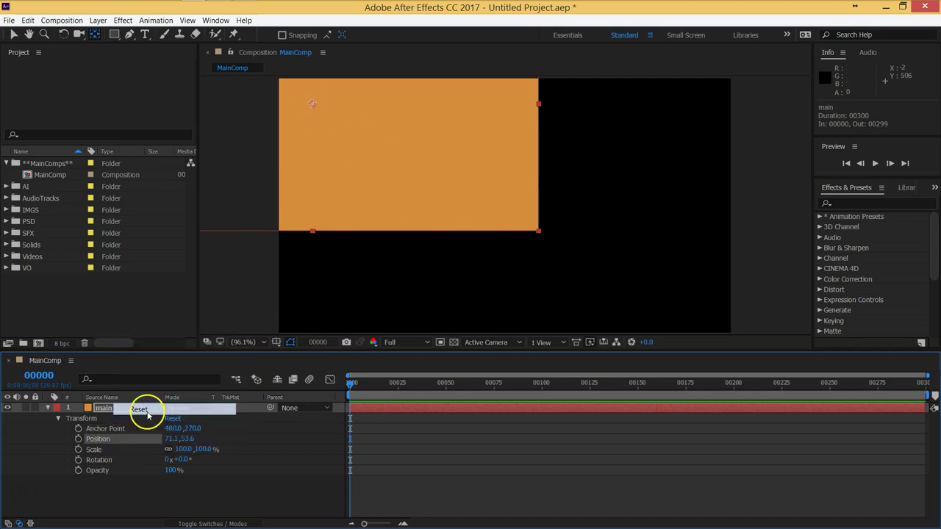
click(125, 509)
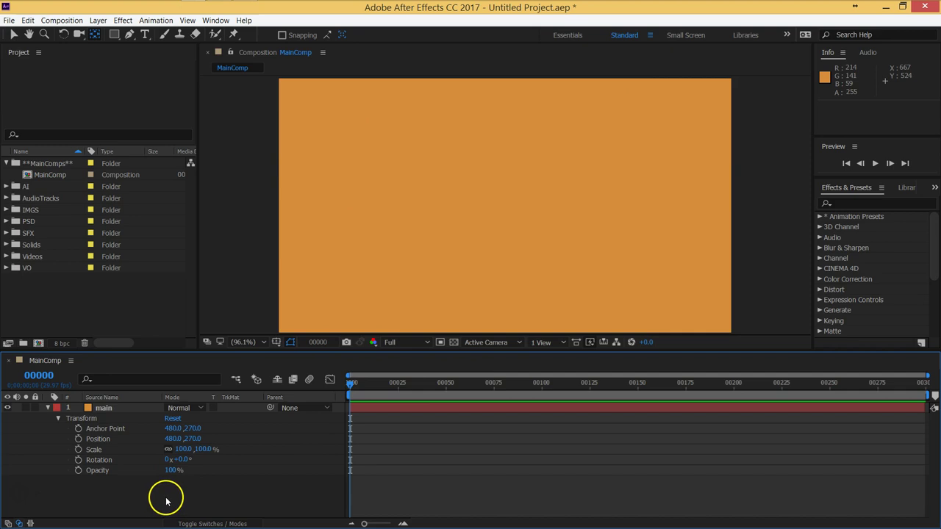
Examine the main layer's Position, Scale, Rotation and Opacity properties, including the Constrain Proportions option for Scale
right_click(110, 437)
right_click(100, 447)
click(155, 492)
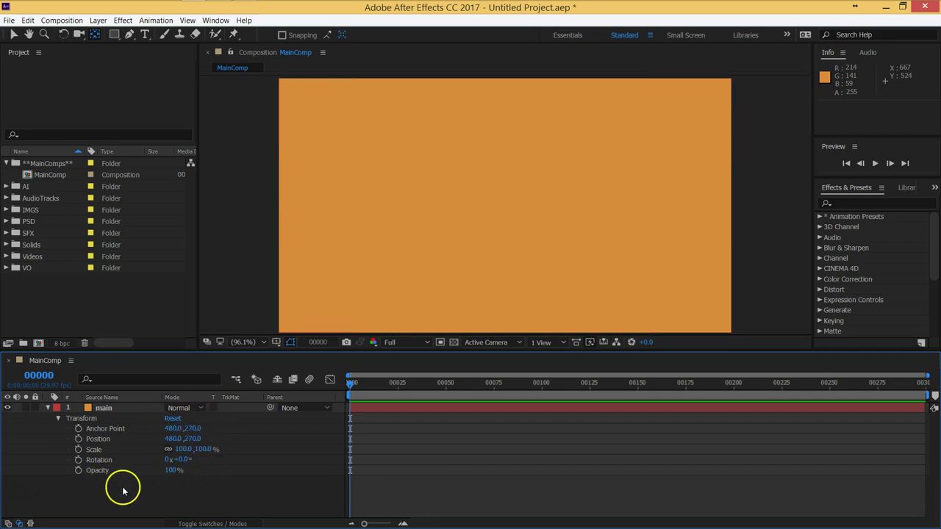
drag(175, 471, 194, 496)
click(193, 495)
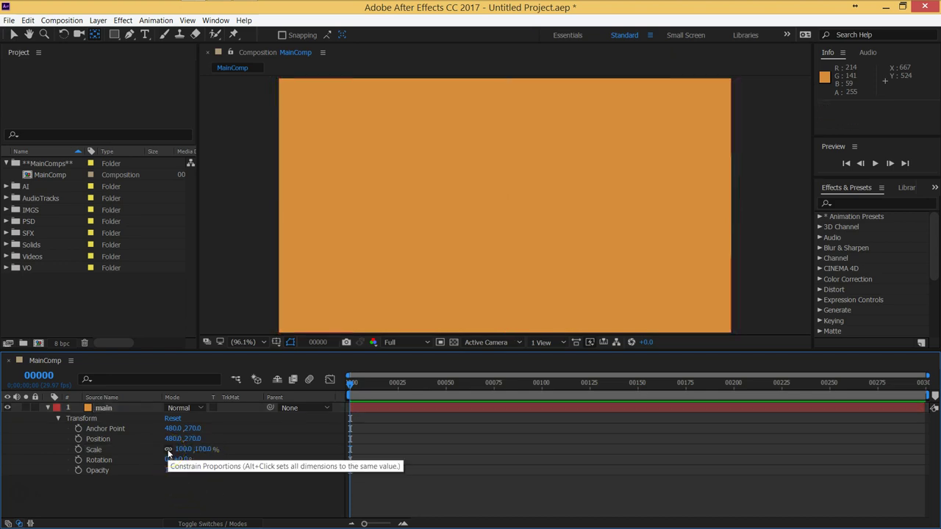
click(178, 450)
click(182, 460)
drag(182, 451, 237, 451)
click(168, 449)
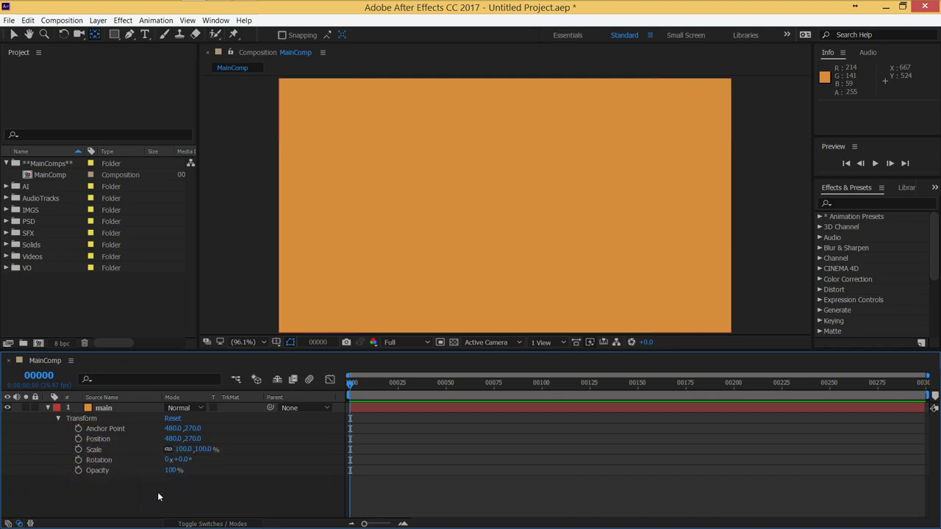
Collapse the main layer's properties, duplicate the layer five times, and deselect all layers
click(199, 500)
click(48, 412)
click(94, 409)
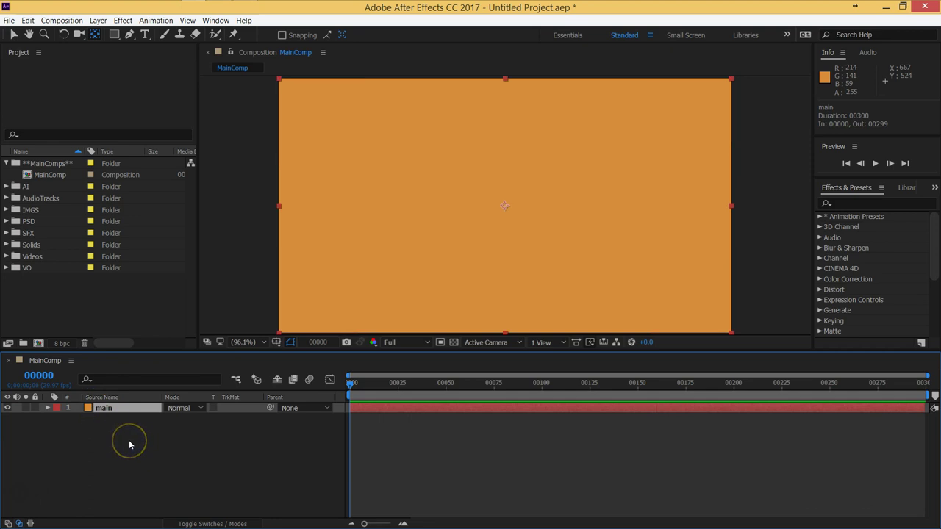
key(ctrl+d)
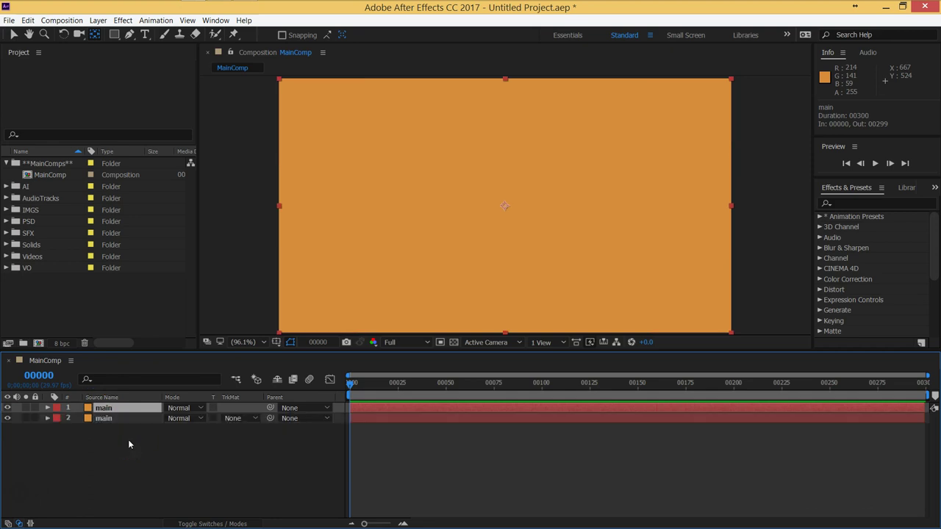
key(ctrl+d)
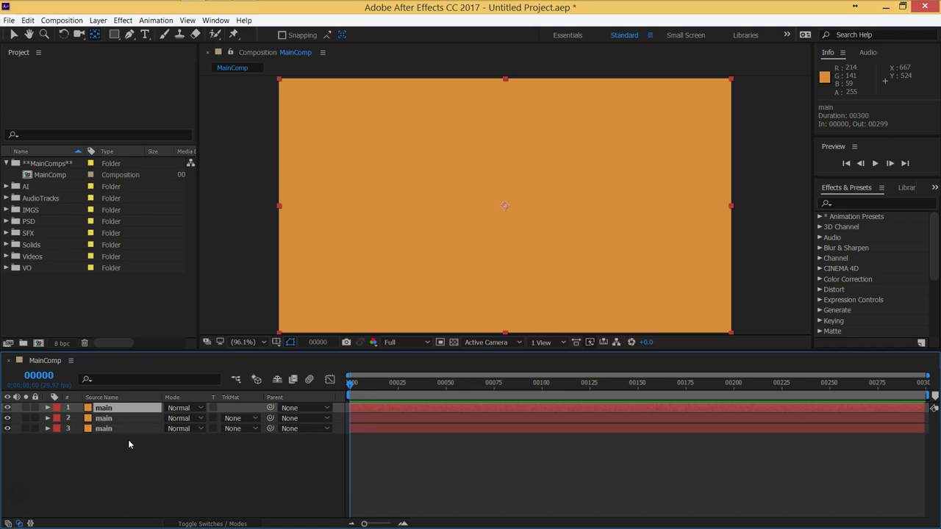
key(ctrl+d)
key(ctrl+d)
key(ctrl+d)
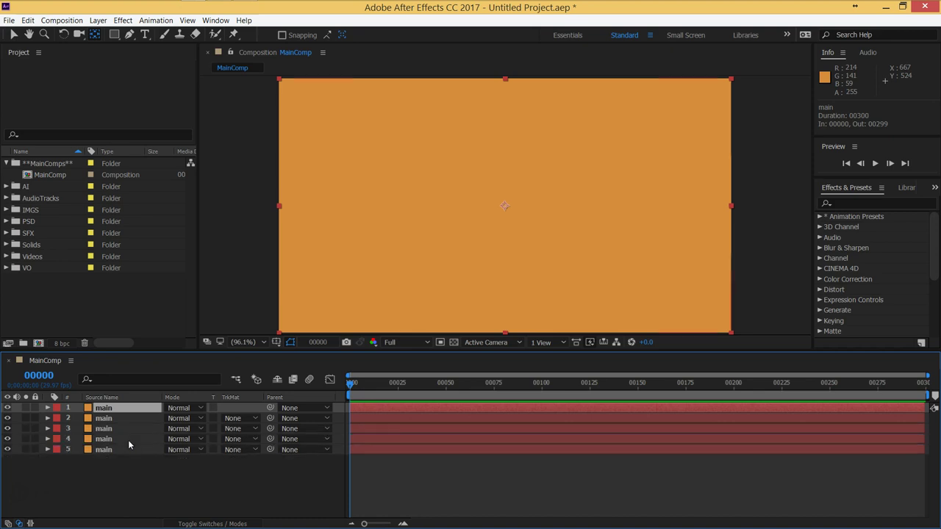
click(138, 471)
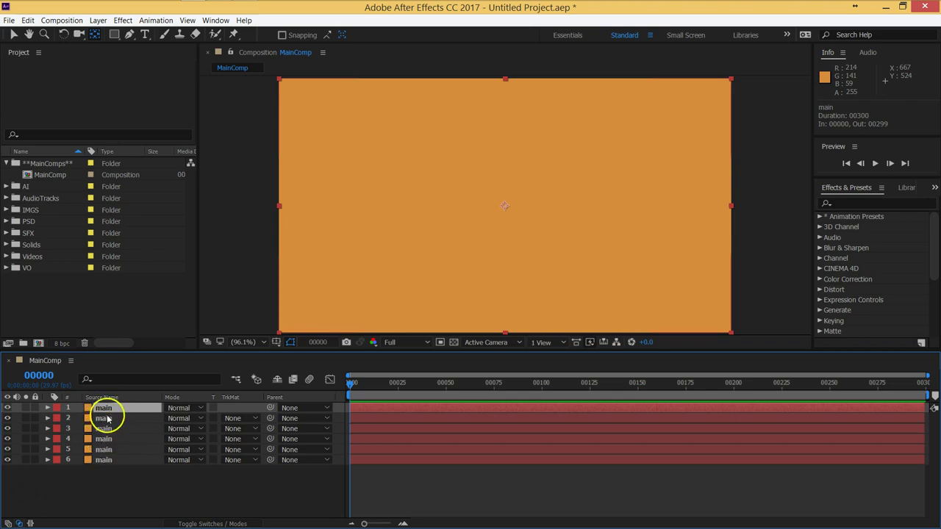
click(111, 485)
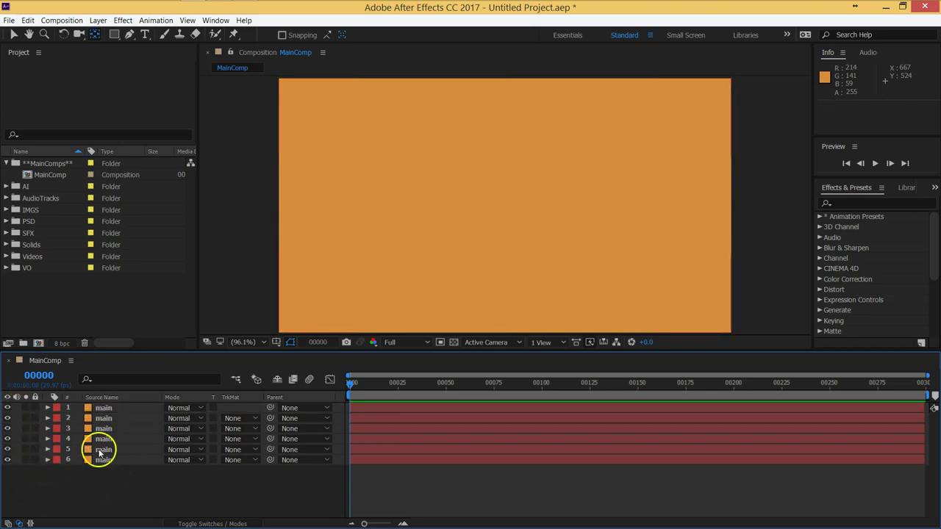
Change the topmost main layer's solid color to blue and save it as a new solid named main 2
click(89, 409)
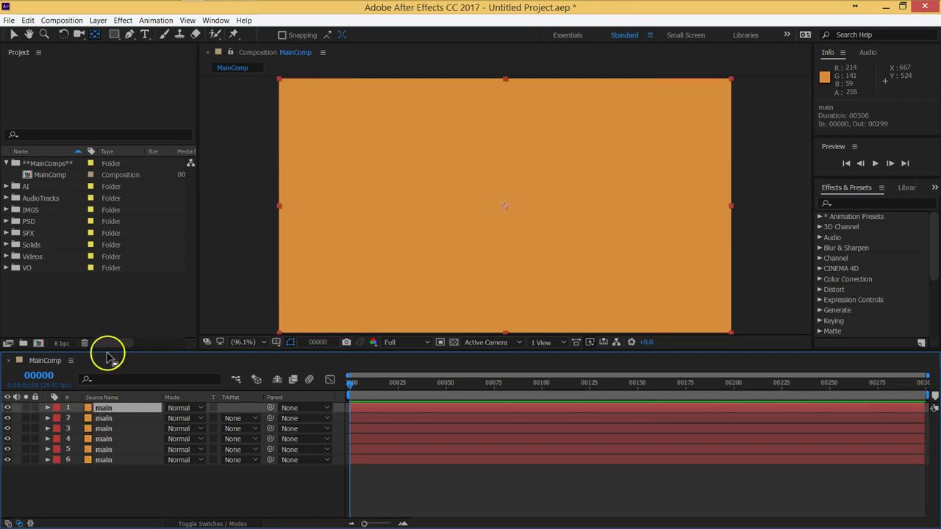
click(98, 20)
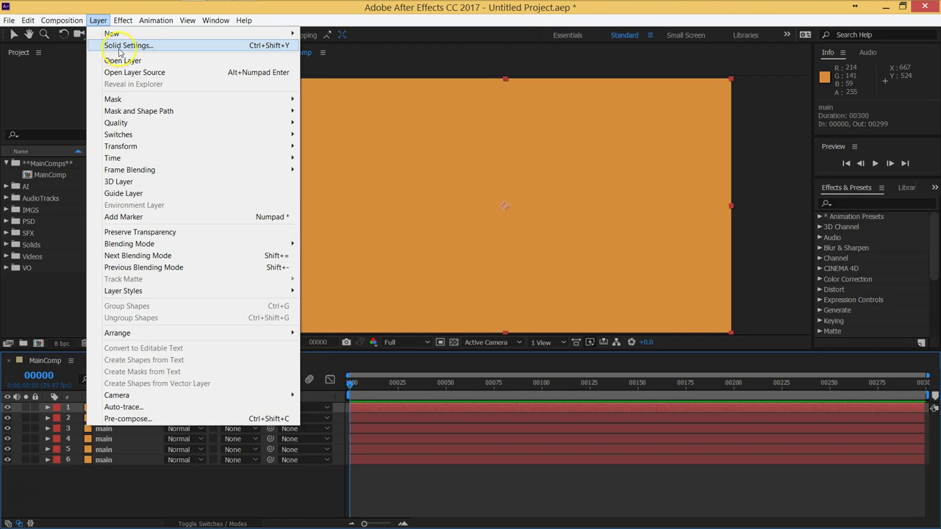
click(283, 45)
click(460, 326)
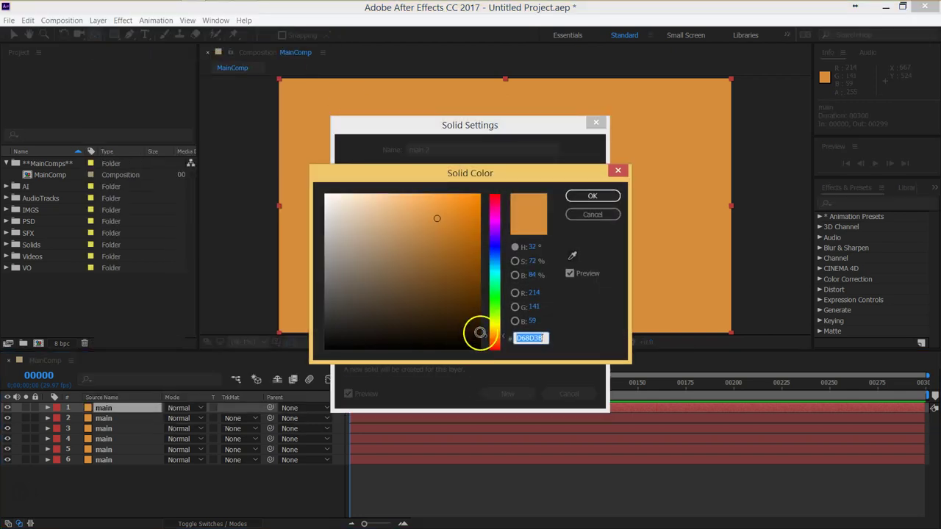
click(495, 267)
click(592, 196)
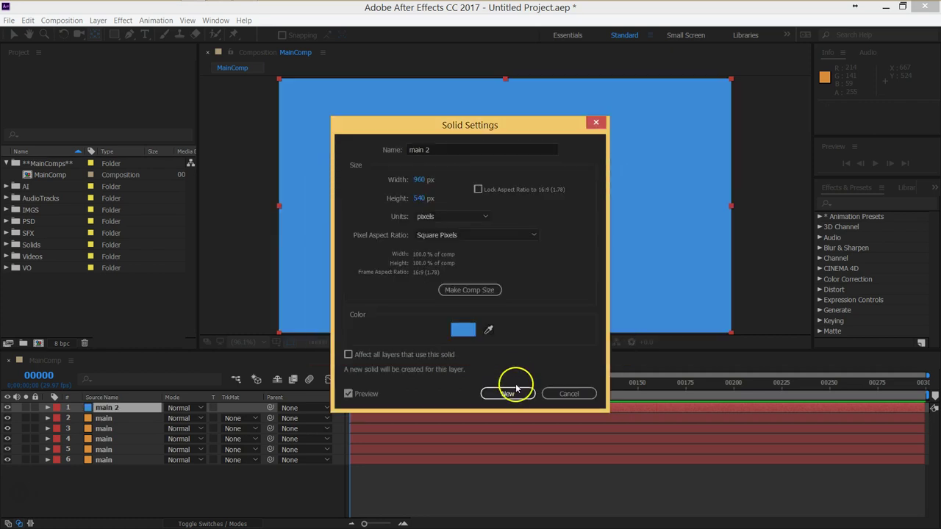
click(507, 392)
Change the third layer's solid color to magenta D23BD6 and save it as a new solid named main 3
click(102, 439)
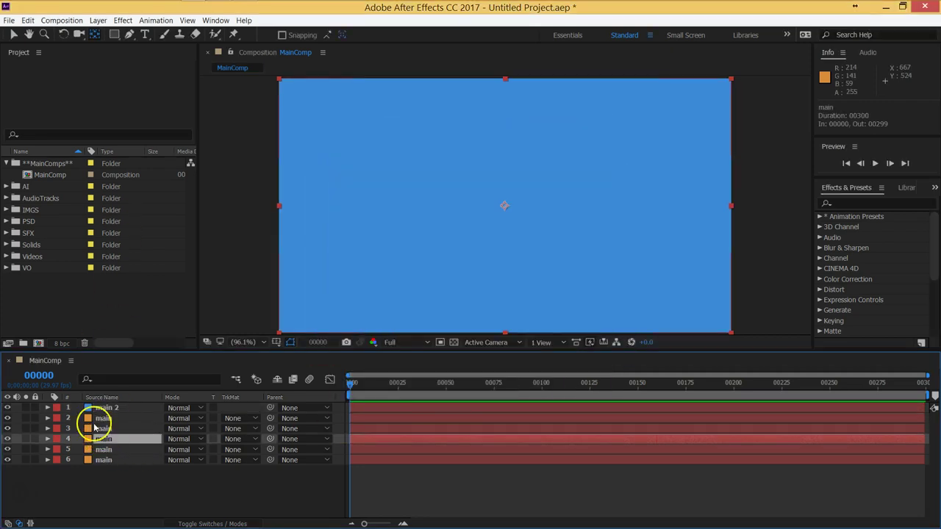
click(96, 428)
click(98, 20)
click(110, 41)
click(463, 331)
click(497, 225)
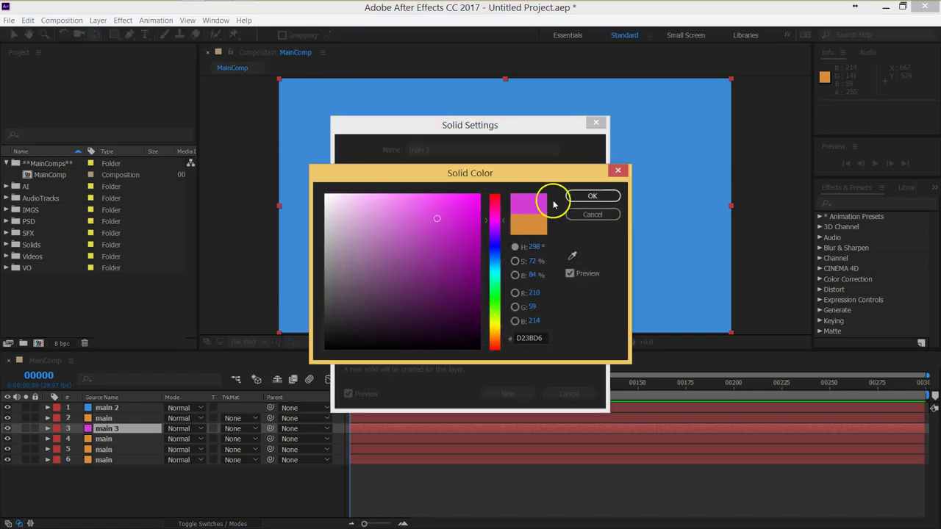
click(586, 199)
click(505, 393)
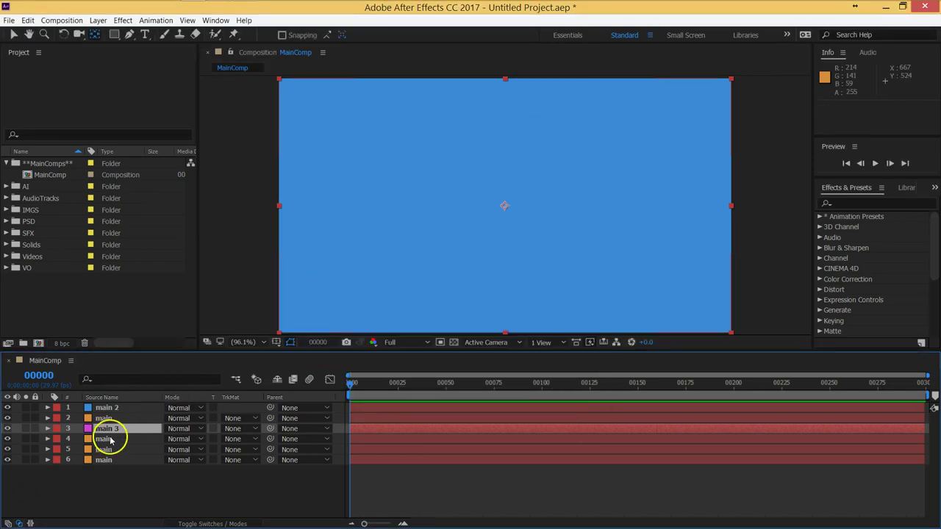
Change the fourth layer's solid color to cyan 3BCDD6 and save it as a new solid named main 4
click(110, 439)
click(97, 20)
click(110, 42)
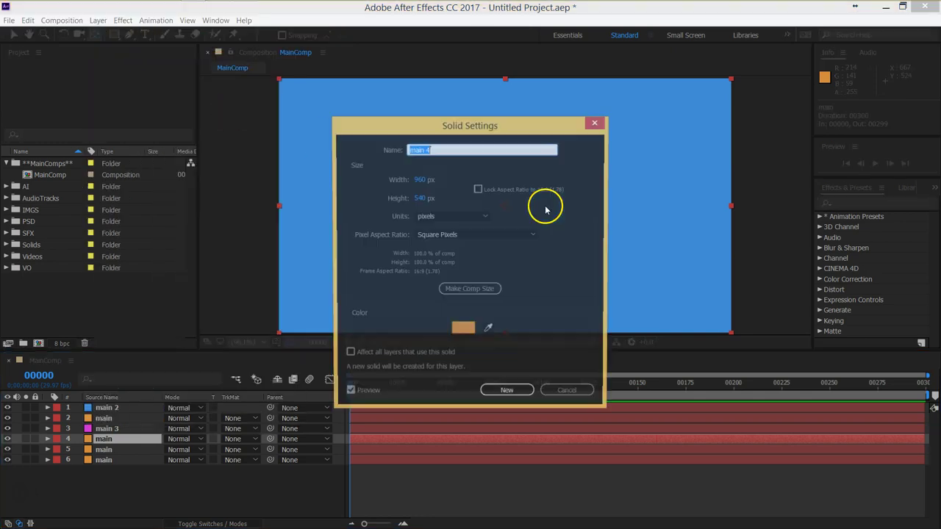
click(463, 328)
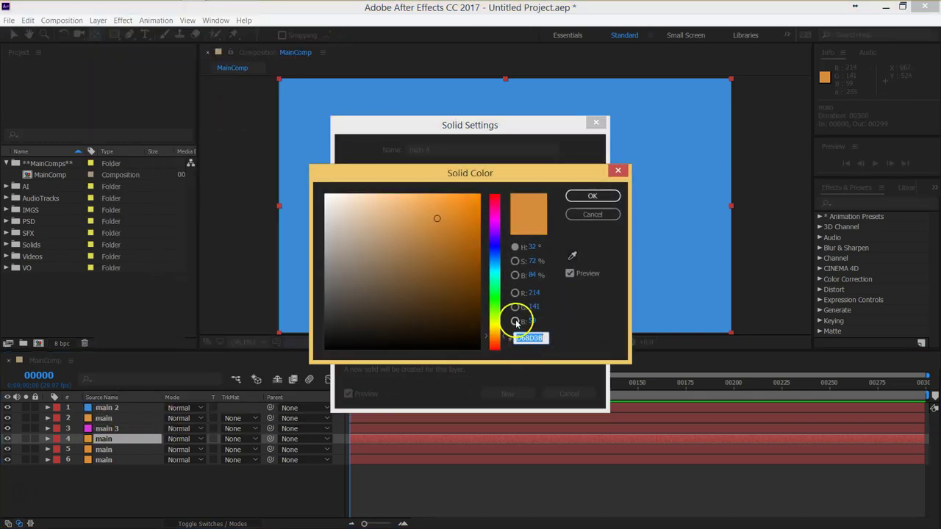
click(496, 267)
click(592, 196)
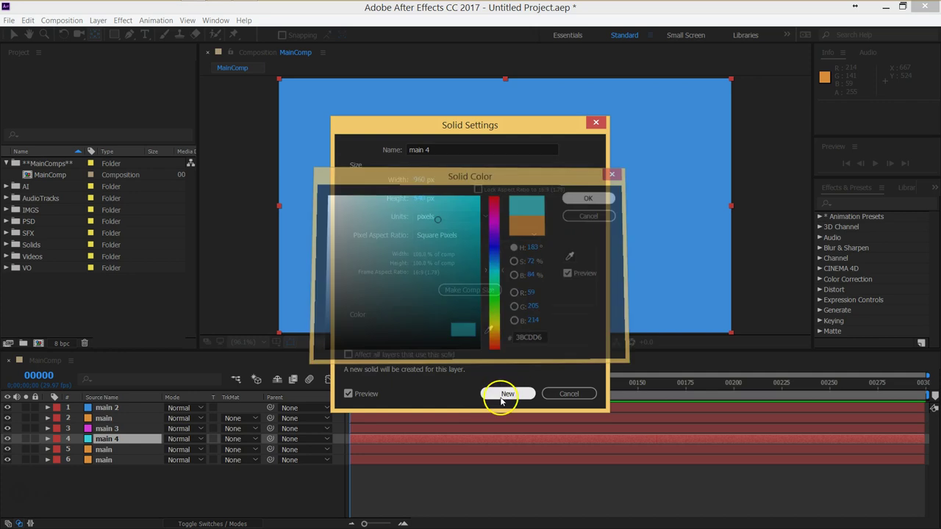
click(506, 395)
Change the fifth layer's solid color to red and save it as a new solid named main 5
click(126, 449)
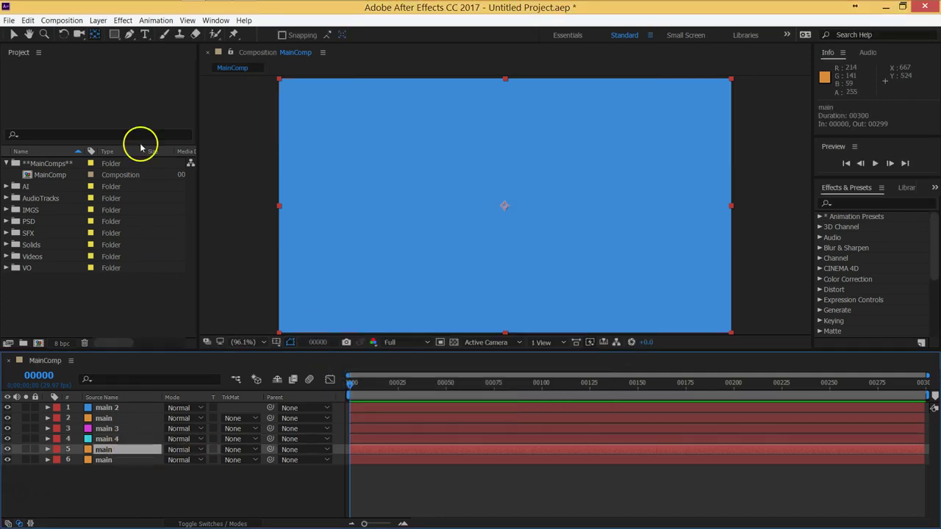
click(97, 20)
click(119, 44)
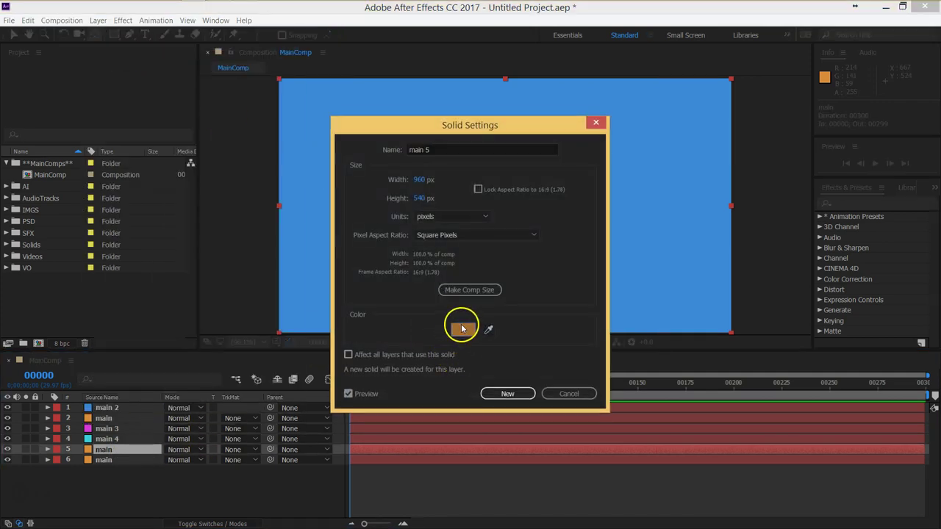
click(462, 329)
click(500, 350)
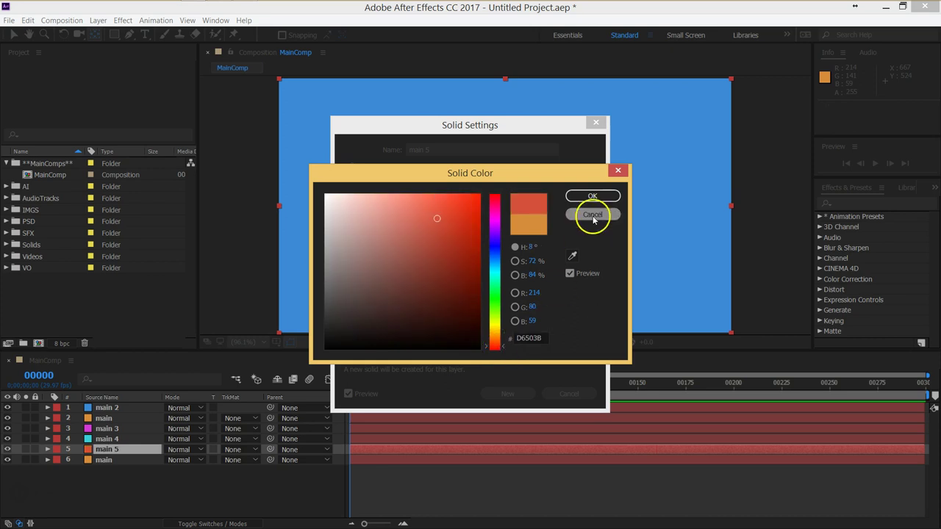
click(496, 196)
click(592, 196)
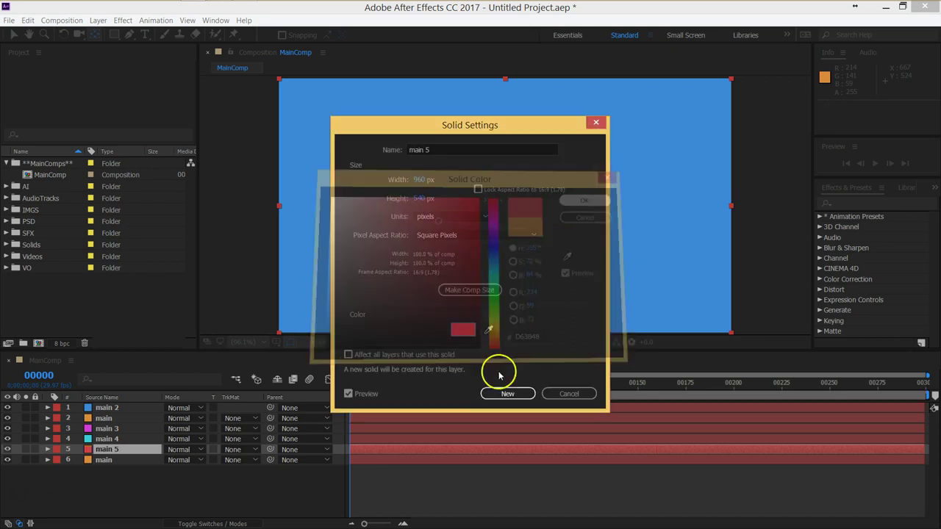
click(500, 391)
Change the sixth layer's solid color to green, save it as a new solid named main 6, and deselect all layers
click(126, 460)
click(98, 20)
click(128, 43)
click(462, 329)
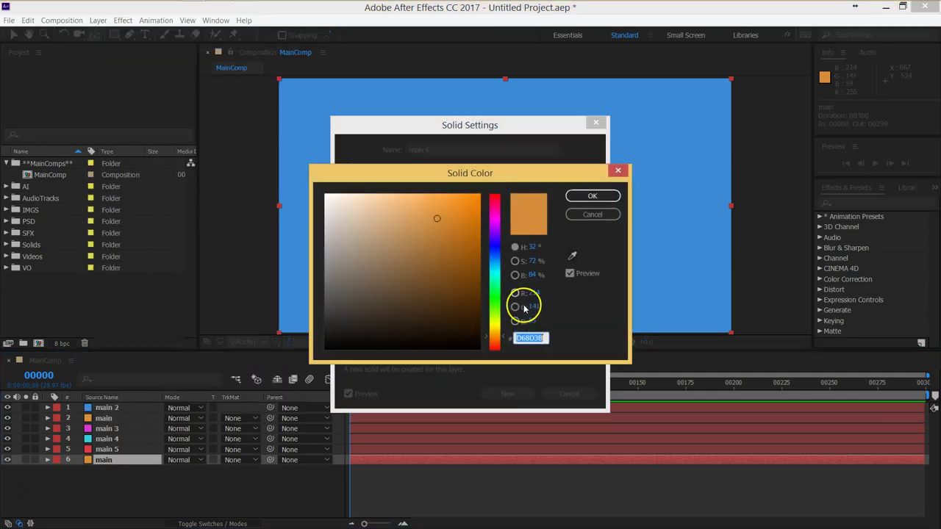
click(495, 294)
click(588, 197)
click(508, 393)
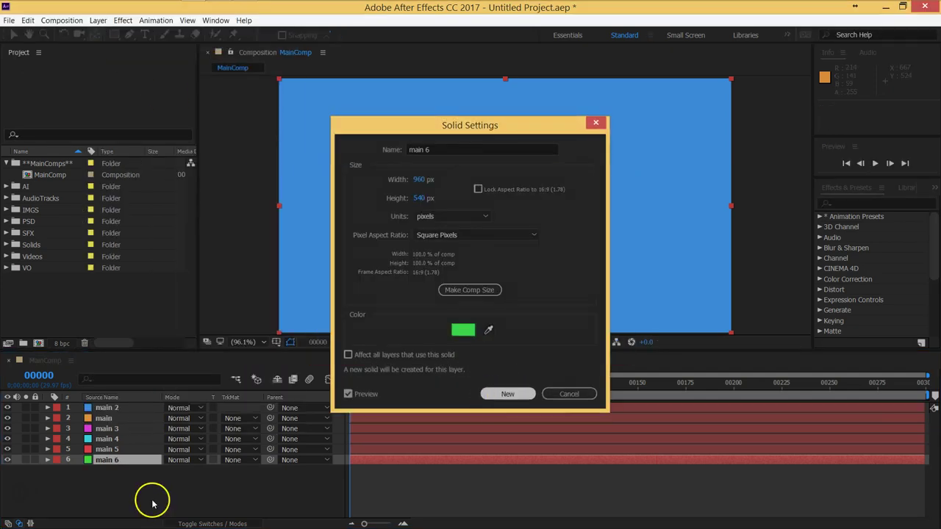
click(156, 498)
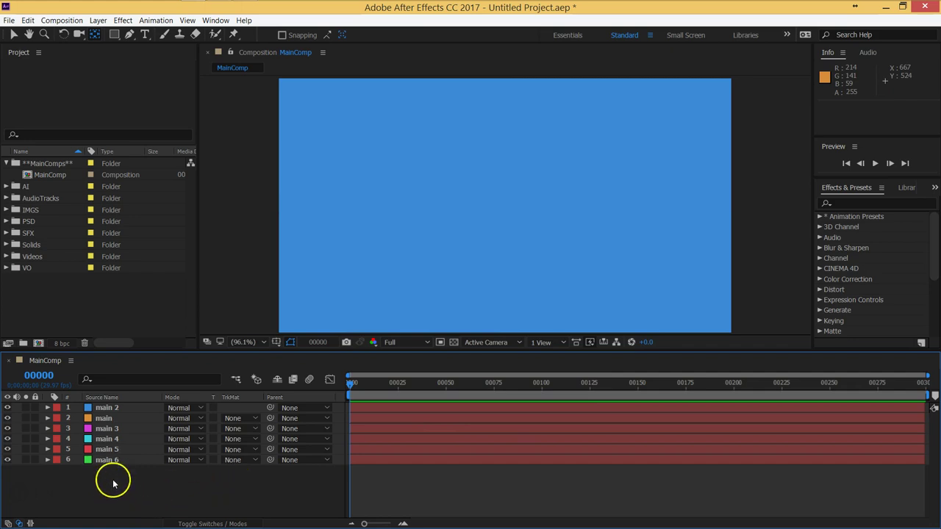
Toggle the visibility of the main 2 layer off and on several times, leaving it visible
click(7, 408)
click(7, 407)
click(7, 408)
click(8, 408)
click(8, 407)
click(7, 408)
click(23, 411)
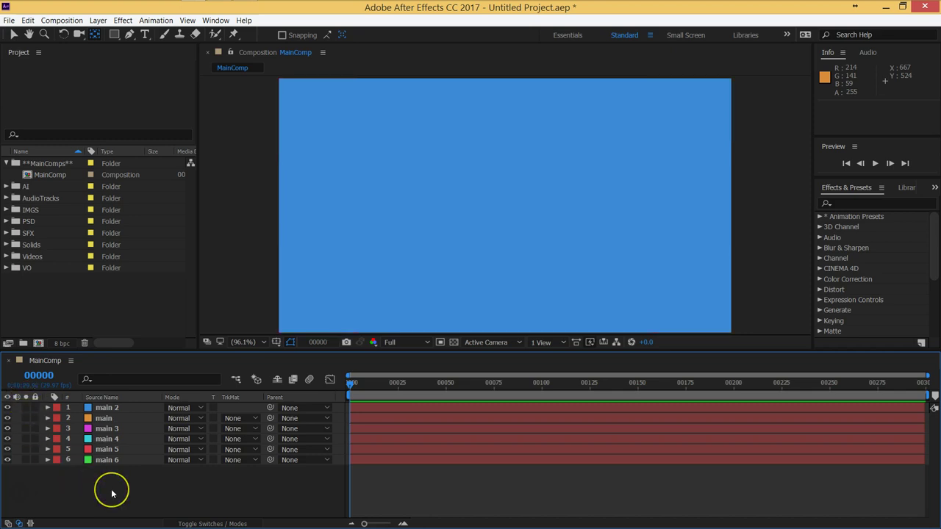
Hide the main 2, main and main 3 layers to view the cyan main 4 layer, and select main 4
click(107, 439)
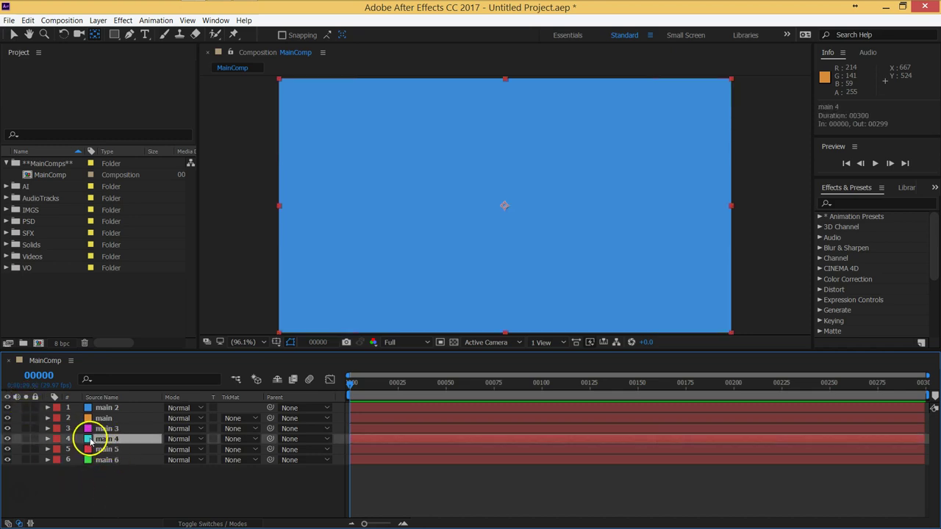
click(103, 500)
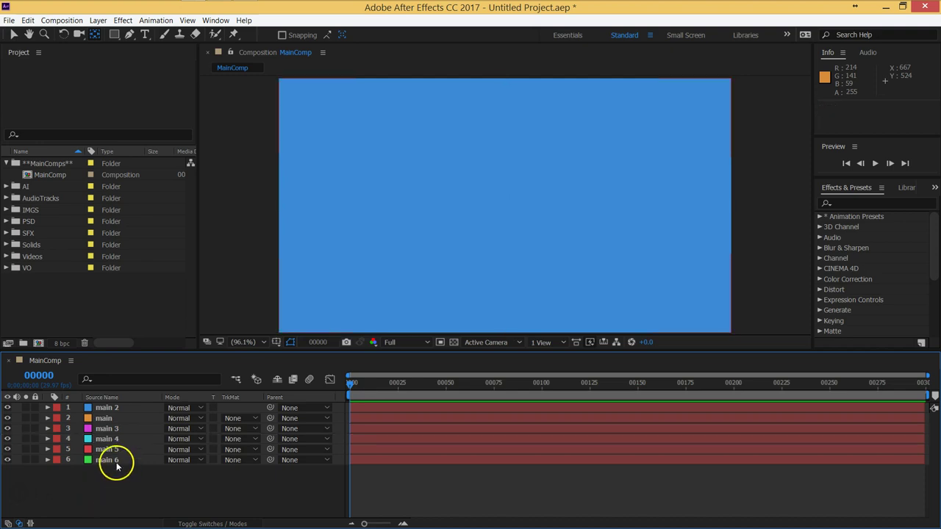
drag(8, 409, 8, 419)
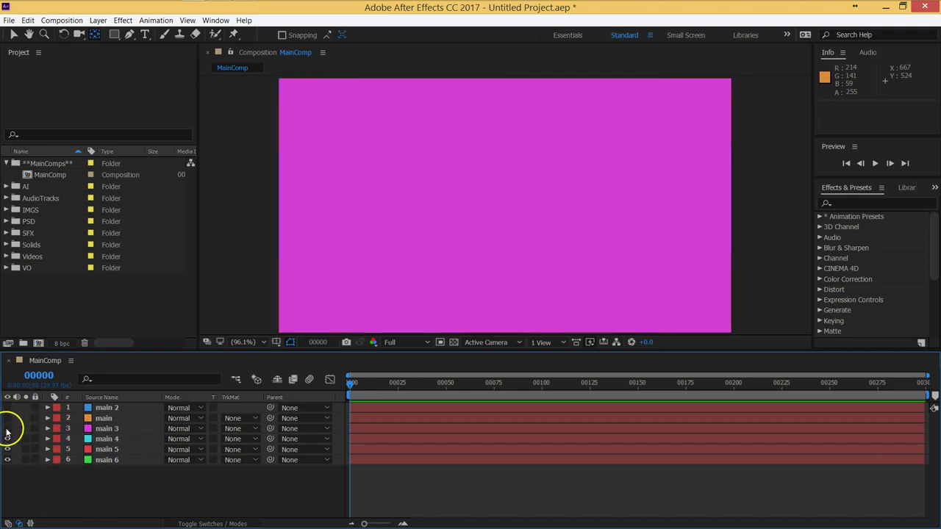
click(7, 429)
click(92, 439)
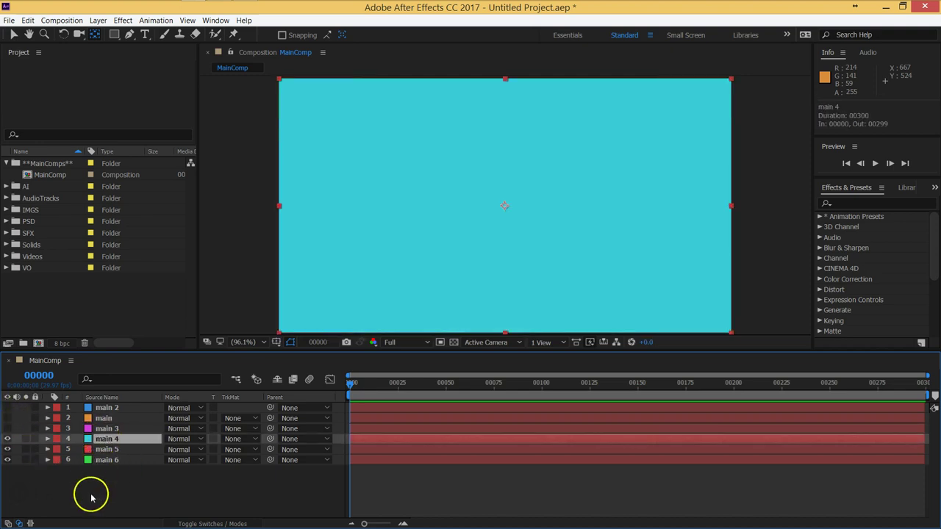
Show the main 3, main and main 2 layers again and deselect all layers
click(7, 428)
click(7, 419)
click(7, 408)
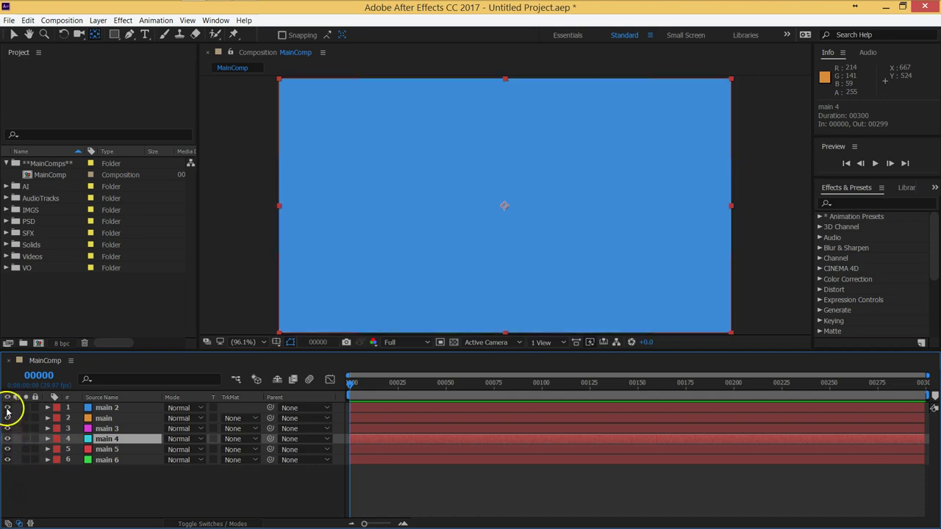
click(86, 480)
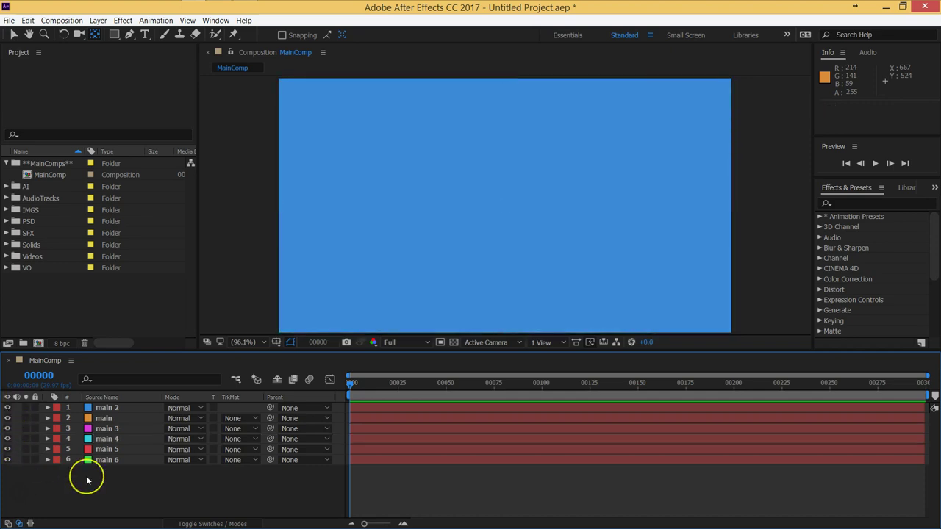
Solo the main 4 layer and turn solo off again, twice, switching to the Selection tool in between
click(92, 439)
click(25, 439)
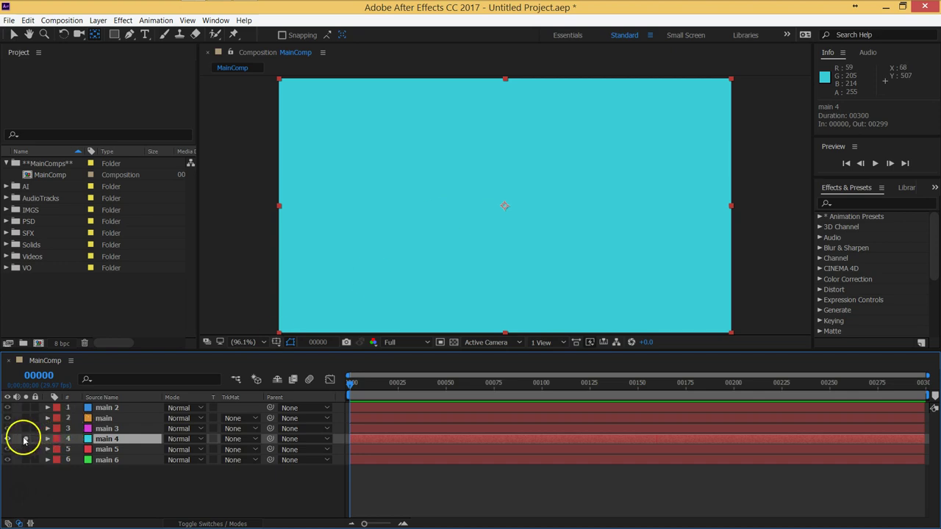
click(26, 440)
click(13, 34)
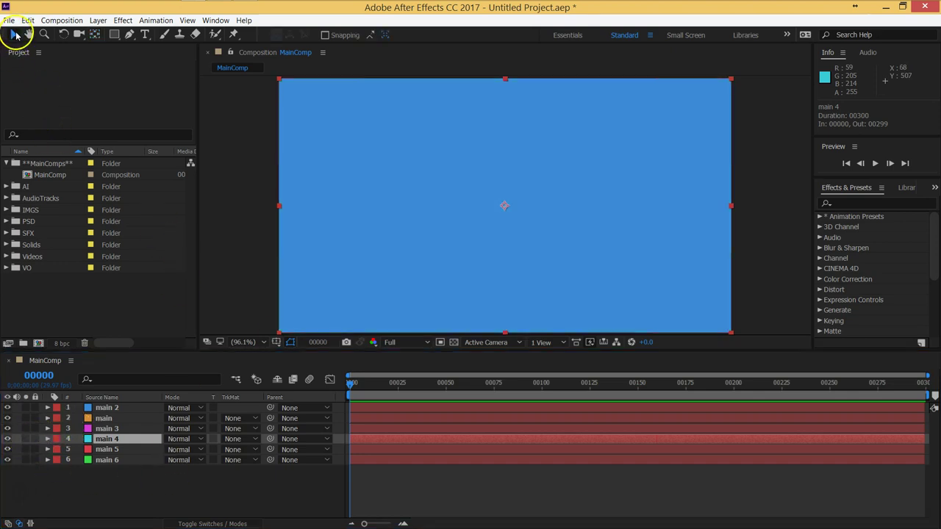
click(132, 486)
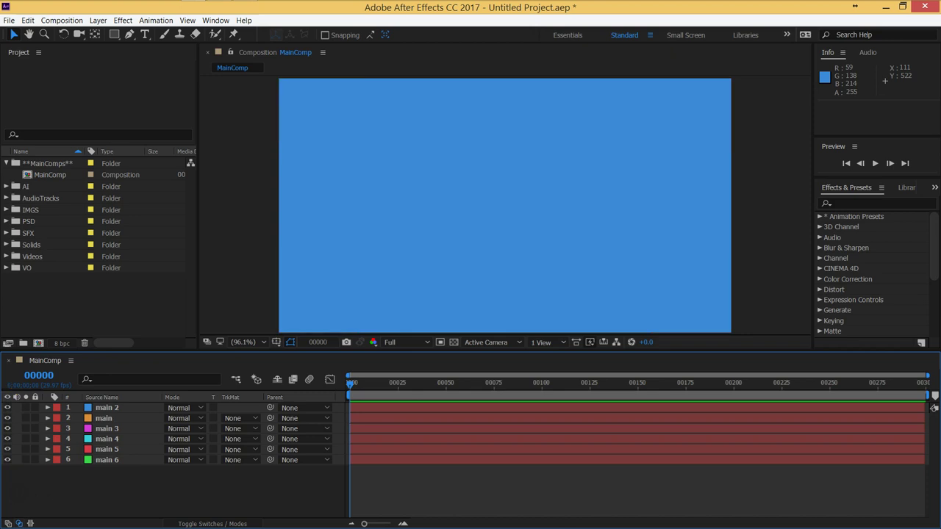
click(105, 439)
click(25, 439)
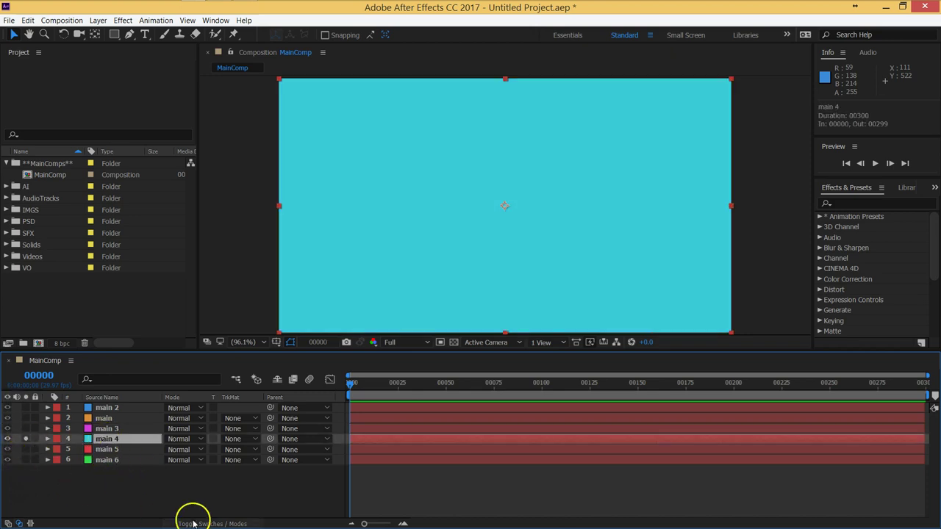
click(26, 439)
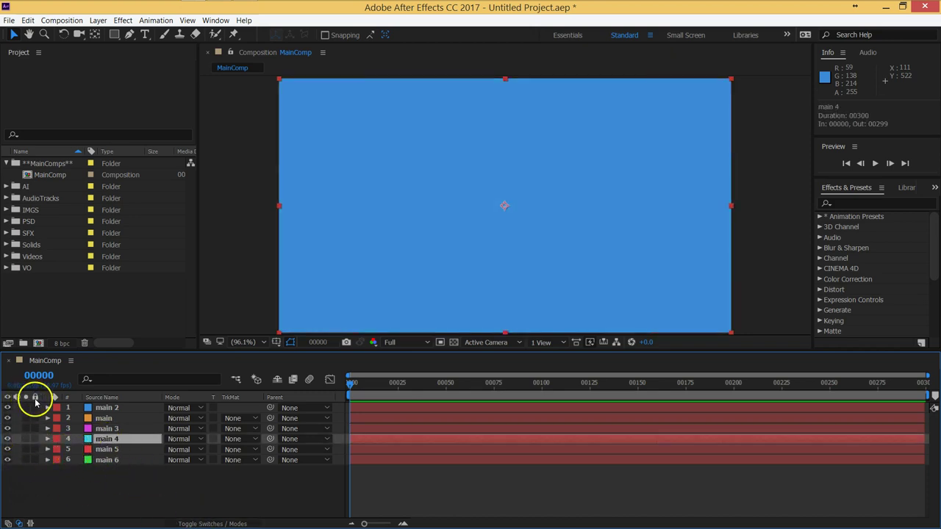
Lock layers main 4, main 5 and main 6, unlock them again, and check main 2's label color options
drag(33, 461, 33, 439)
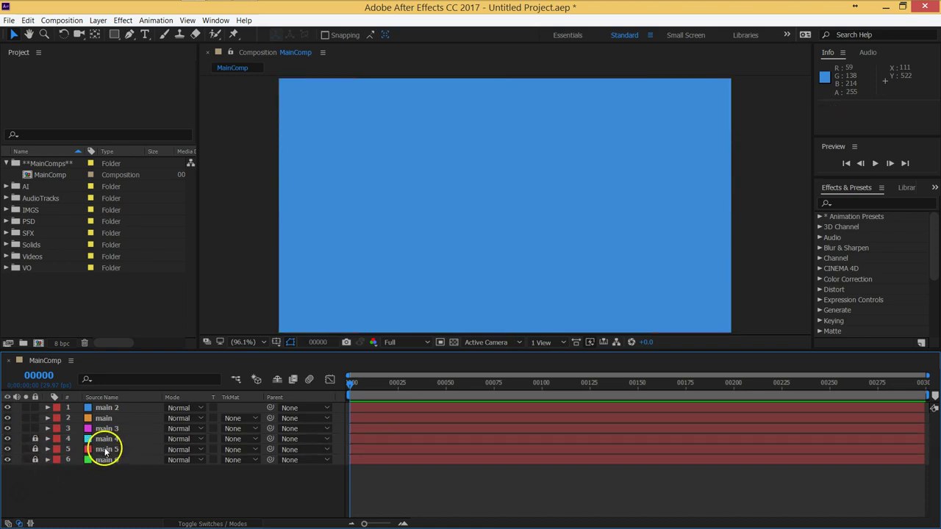
drag(34, 440, 34, 460)
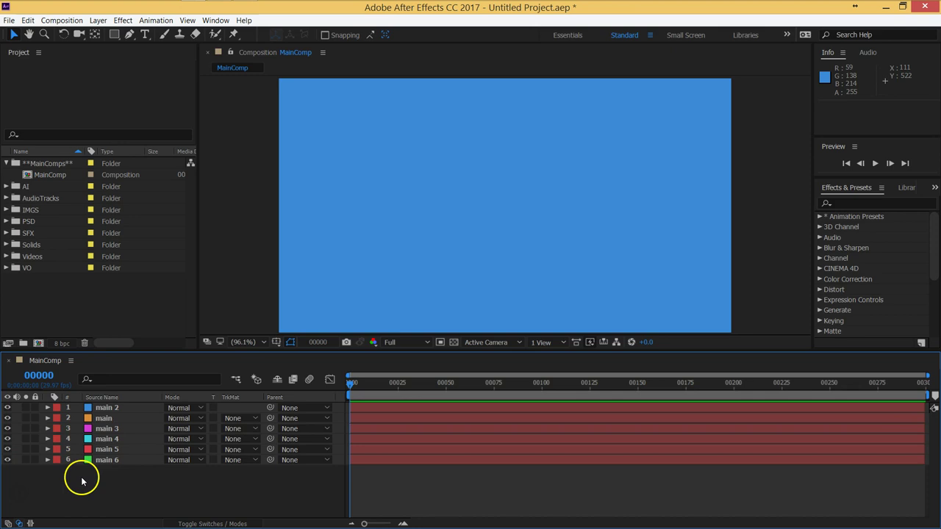
click(57, 409)
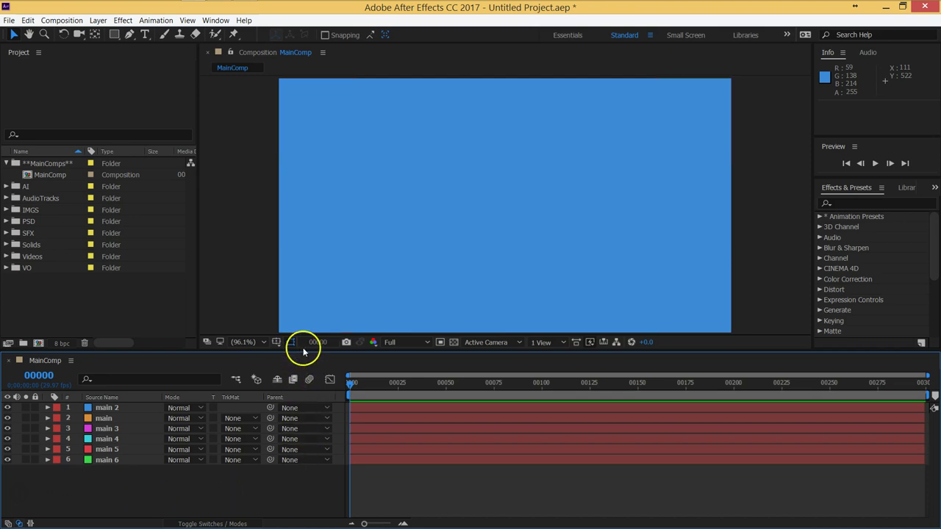
Enlarge the composition view slightly and delete all six solid layers from MainComp
drag(305, 352, 304, 358)
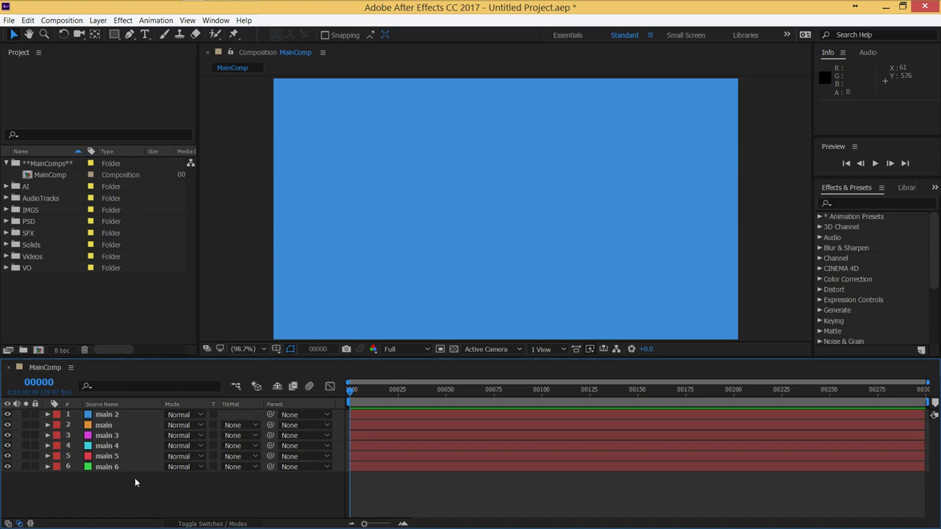
drag(163, 502, 59, 405)
key(Delete)
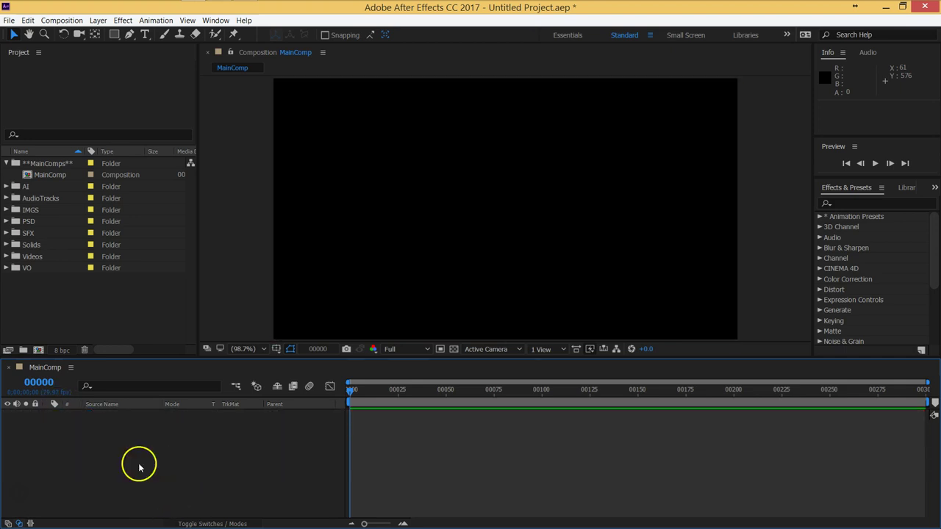
click(147, 461)
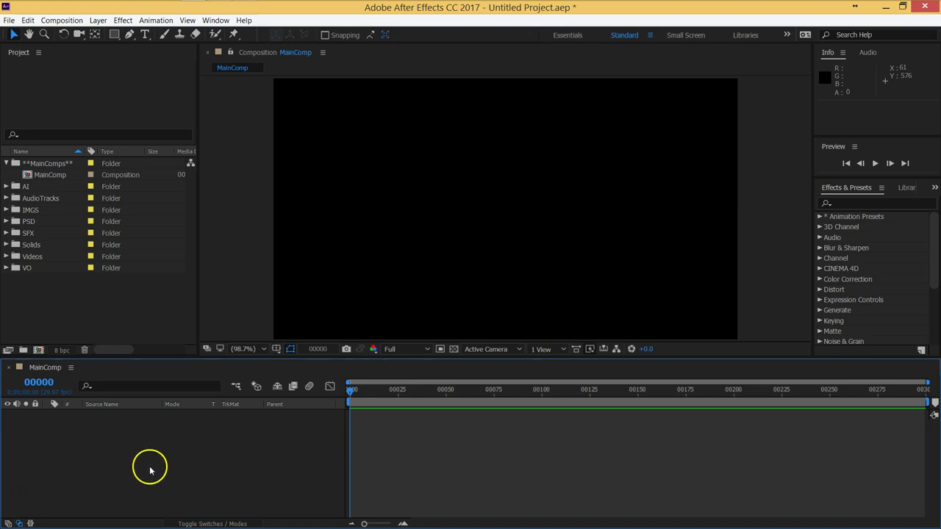
click(98, 20)
click(214, 479)
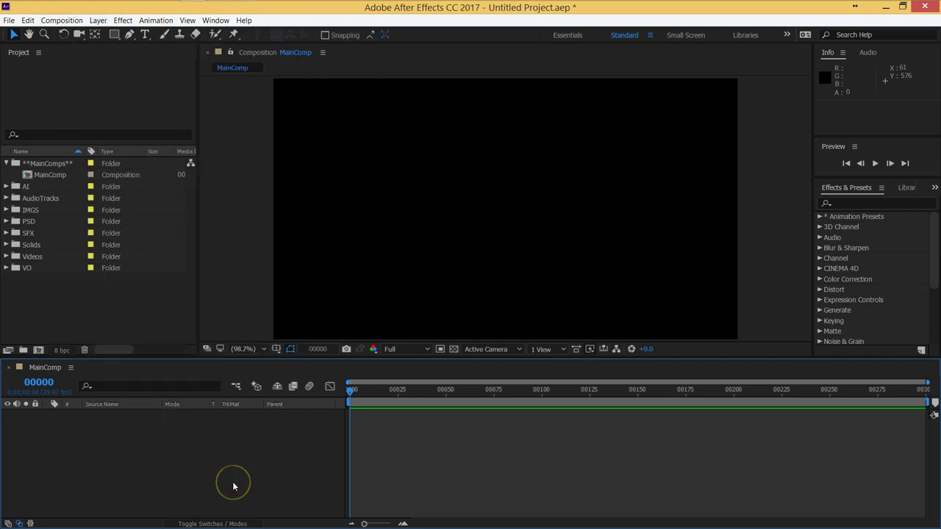
right_click(152, 451)
click(30, 431)
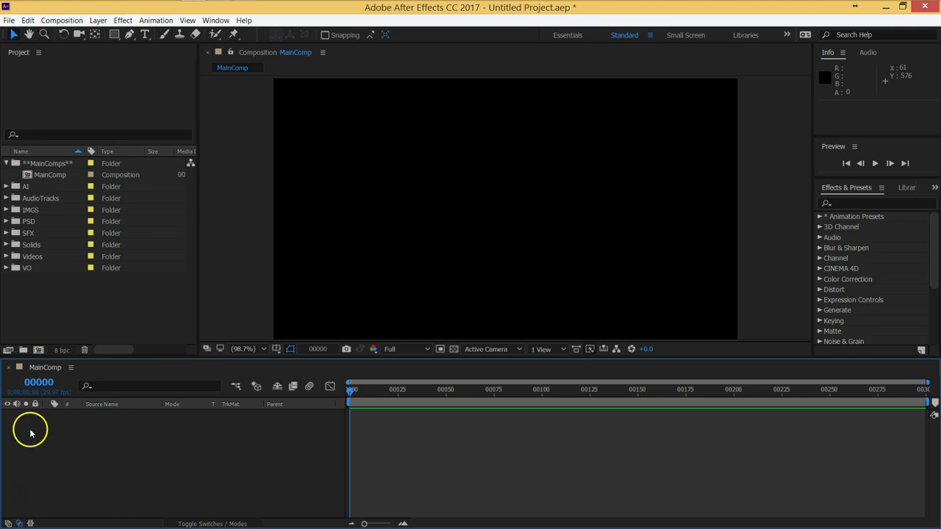
Create a green solid 240 px wide and 135 px high in MainComp, and undo its creation
right_click(169, 453)
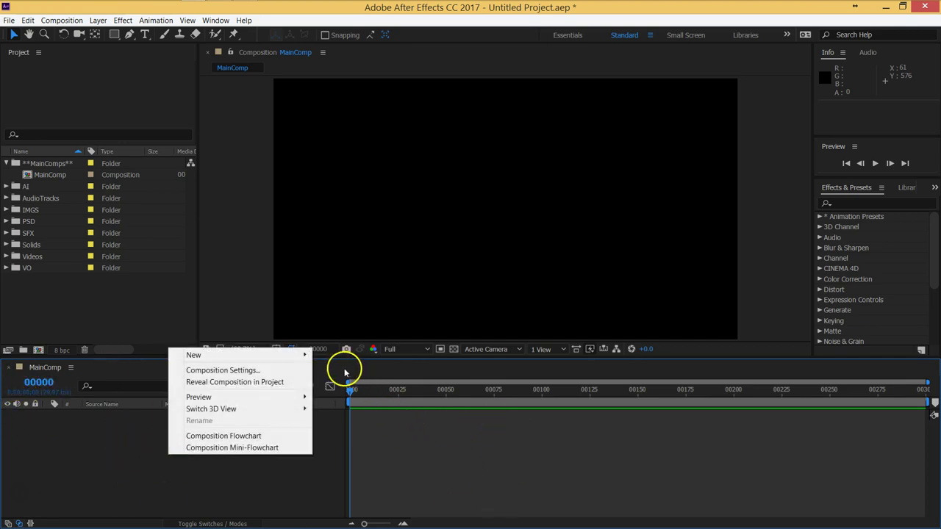
mouse_move(305, 354)
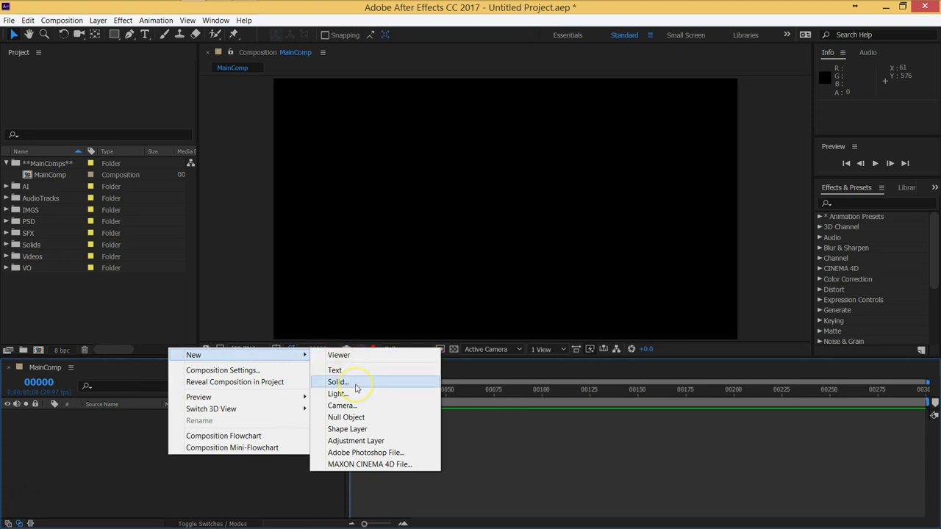
click(356, 387)
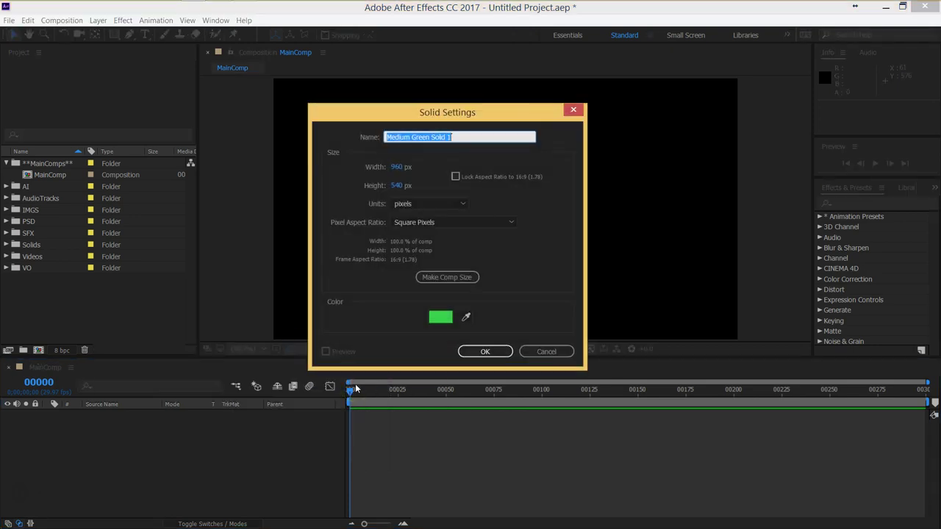
click(406, 167)
click(415, 168)
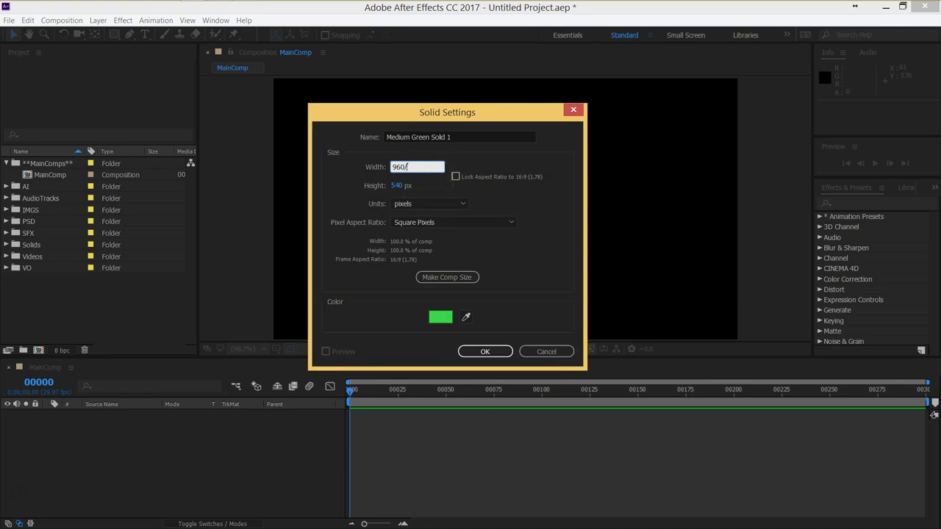
click(400, 185)
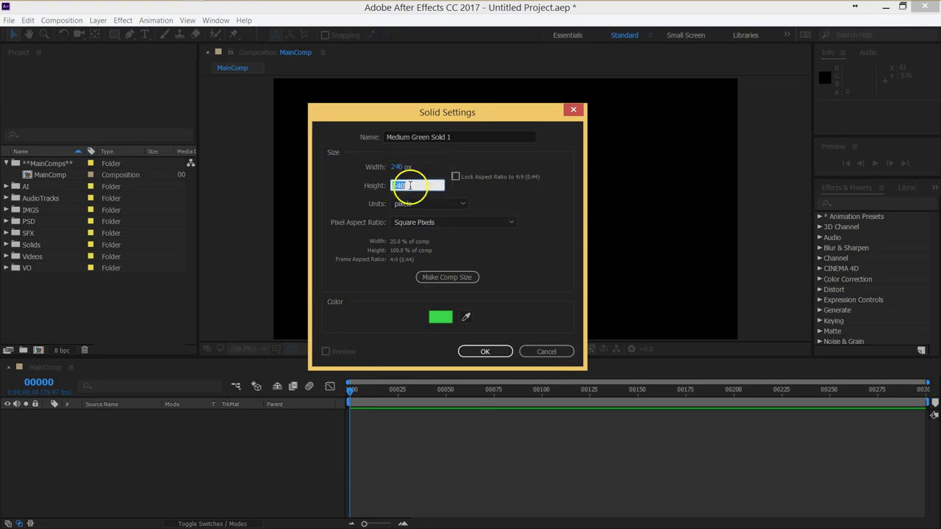
text(/4)
key(Return)
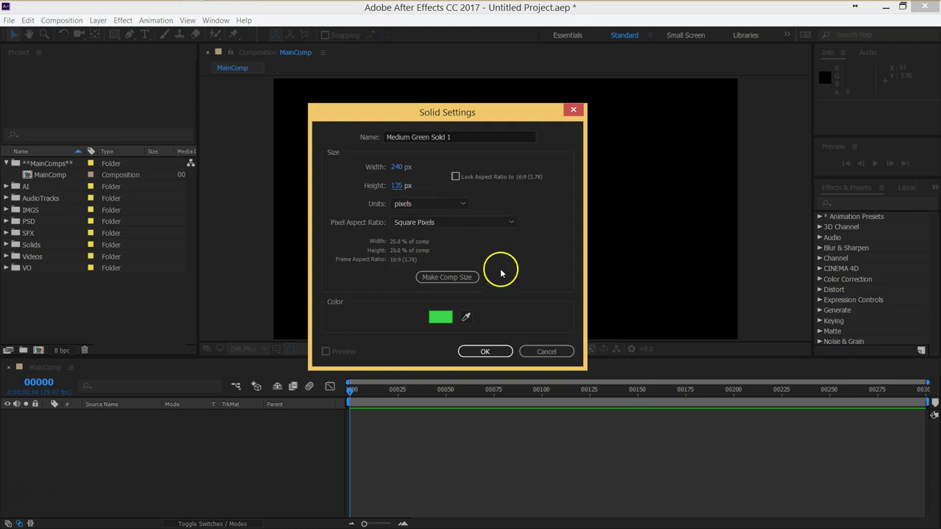
click(480, 352)
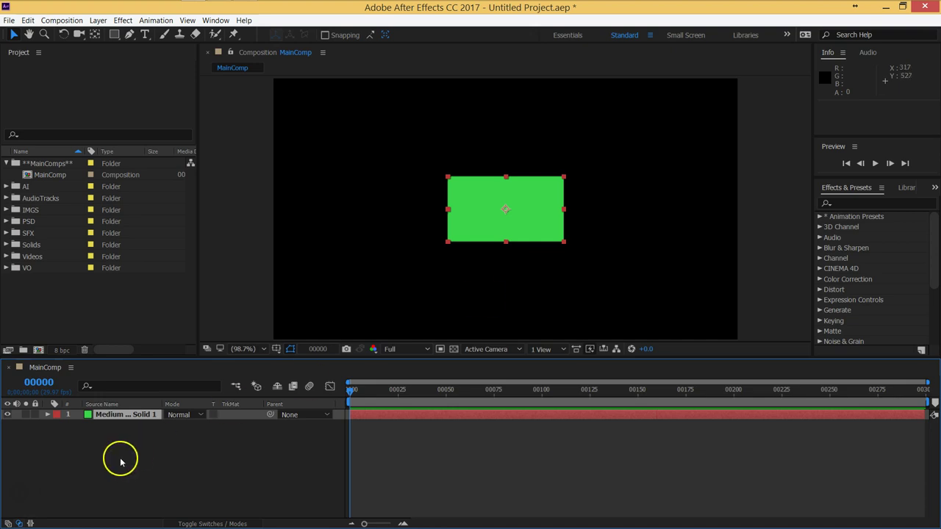
key(ctrl+z)
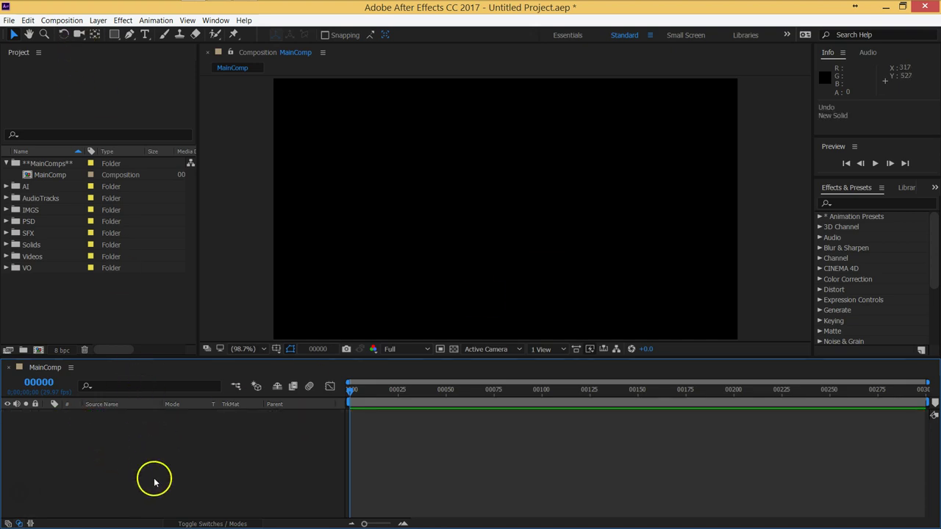
Create a green solid in MainComp, 240 px wide and 67.5 px high, using 540/8 for the height
key(ctrl+y)
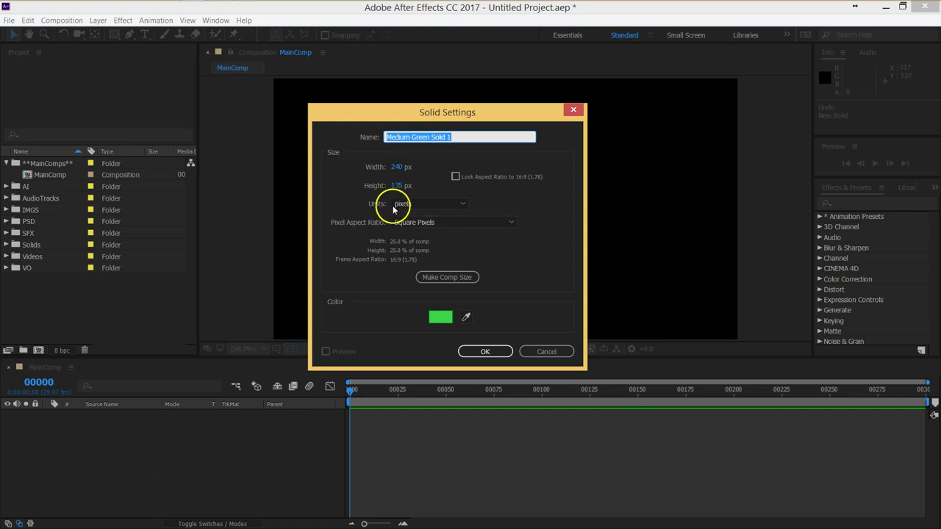
click(397, 187)
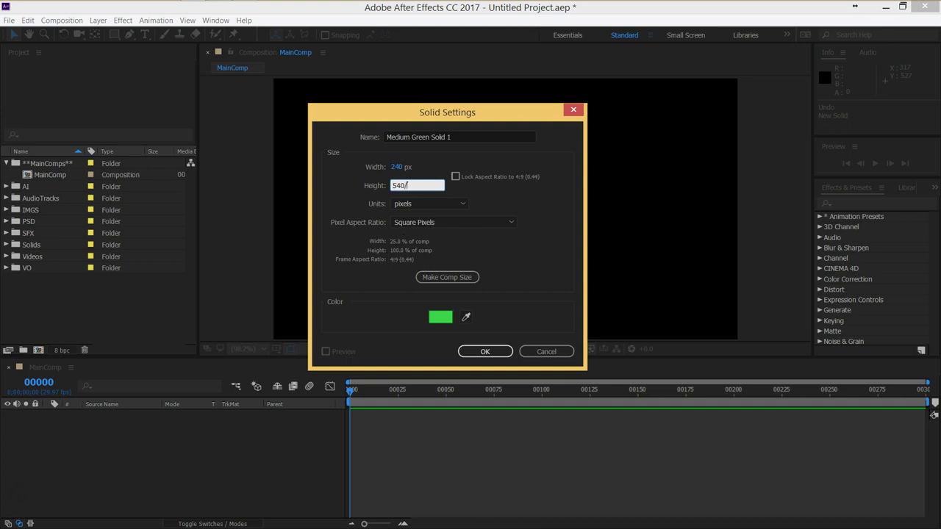
click(532, 271)
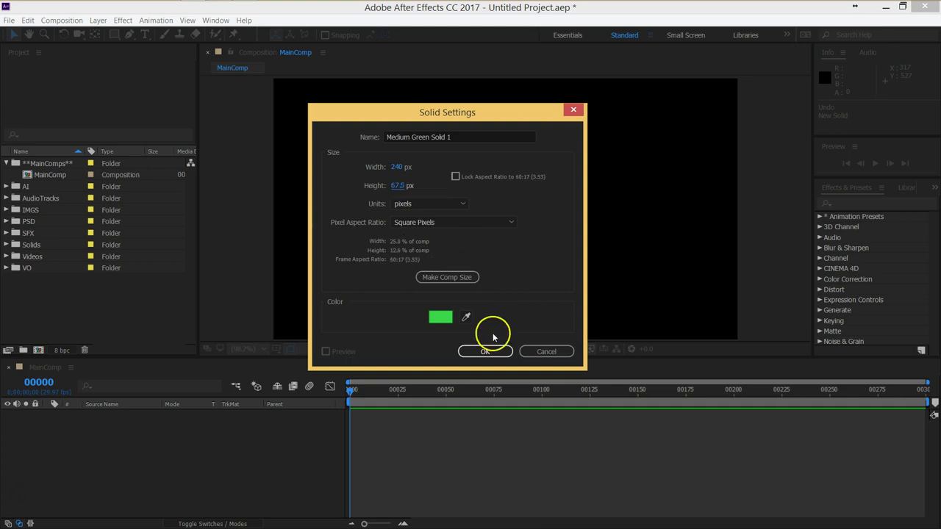
click(485, 352)
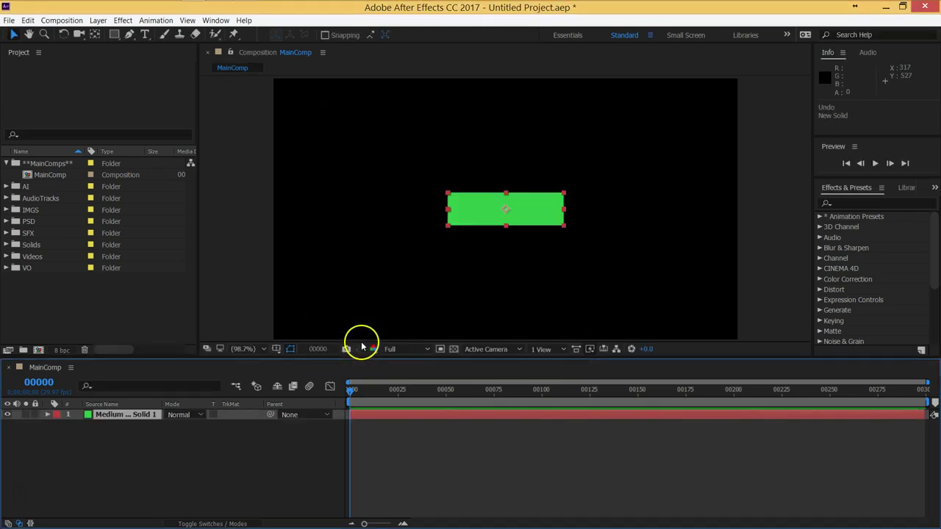
Duplicate the green solid and set the upper copy's height to 176 px in its solid settings
click(143, 444)
click(126, 416)
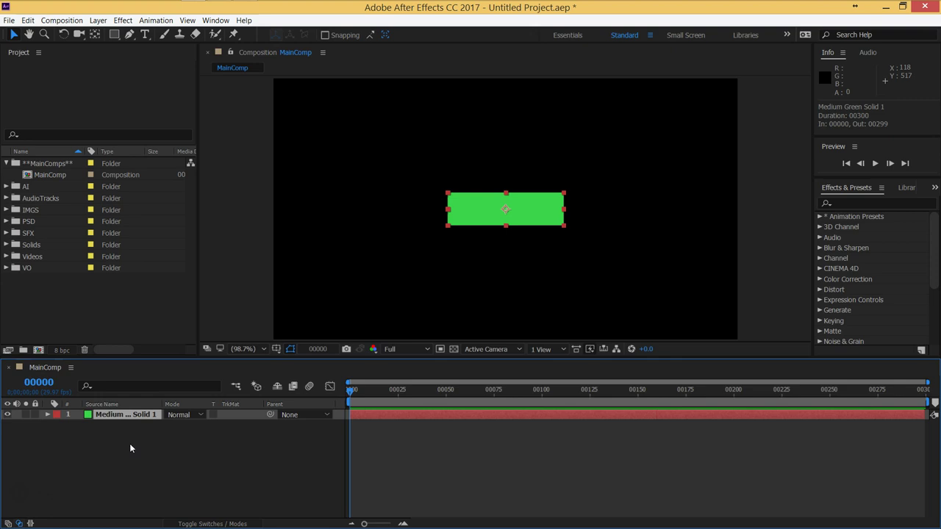
key(ctrl+d)
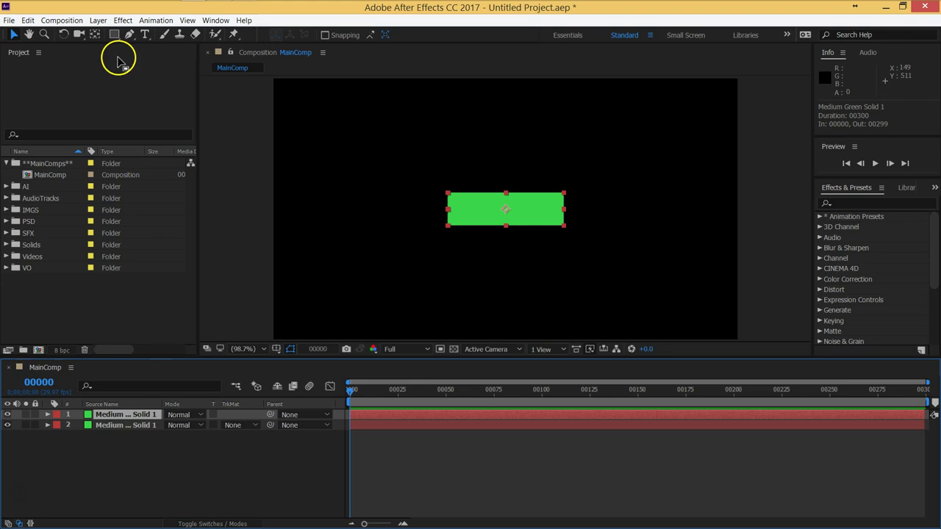
click(98, 20)
click(129, 45)
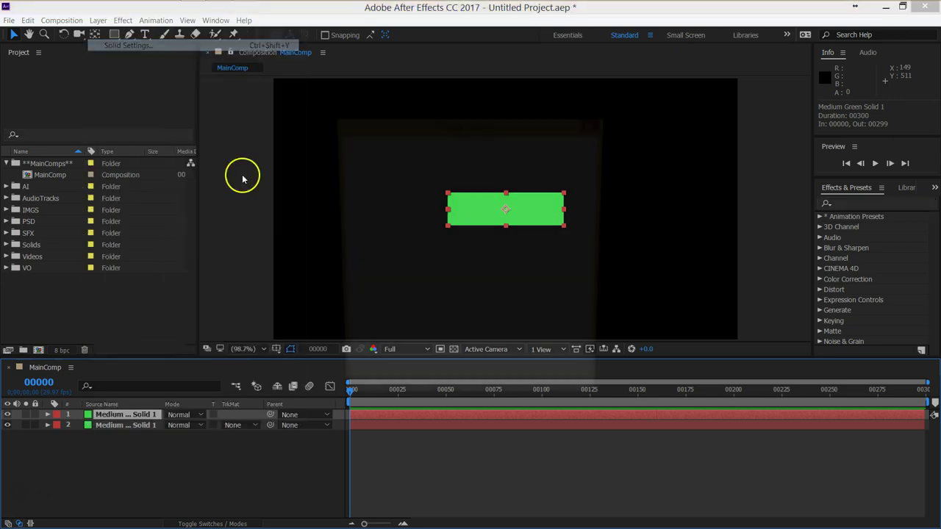
drag(451, 139, 733, 122)
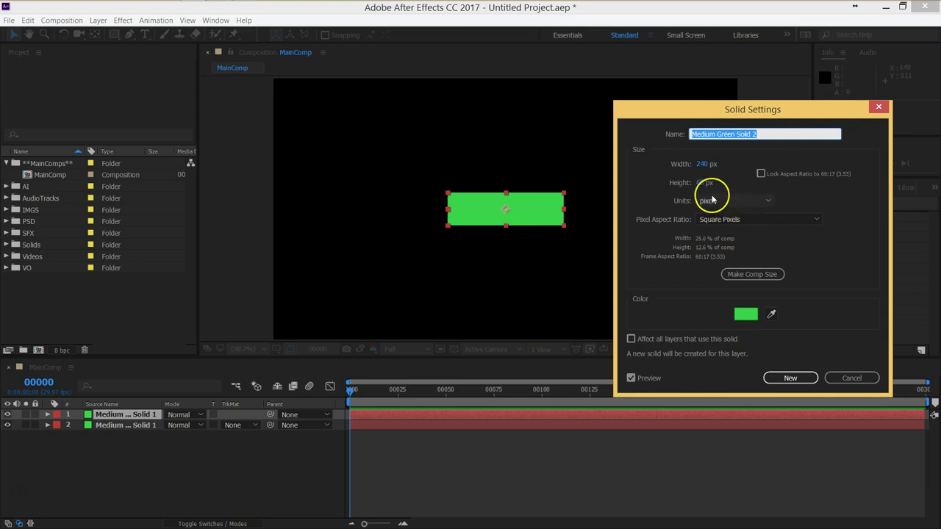
drag(699, 182, 768, 184)
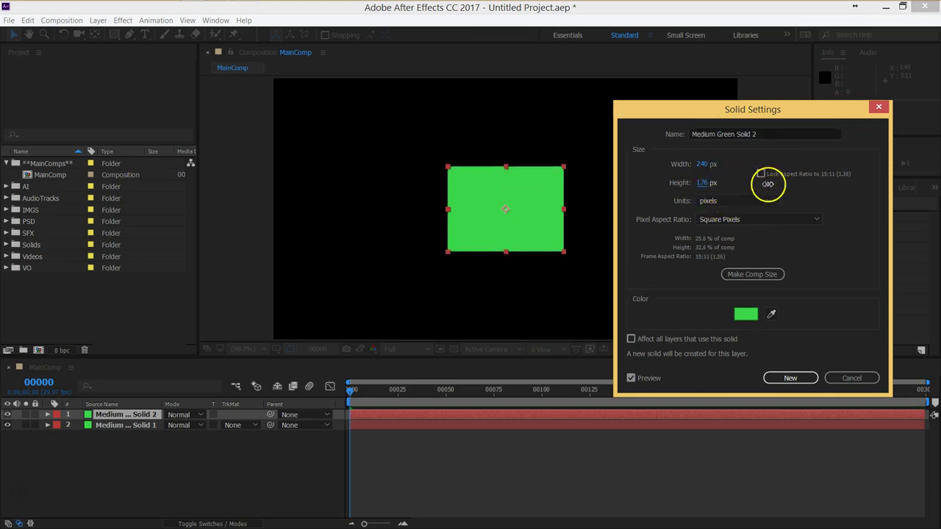
Change the upper copy's solid color to blue 3B7FD6 and apply it as a new solid
click(746, 314)
drag(493, 246, 494, 257)
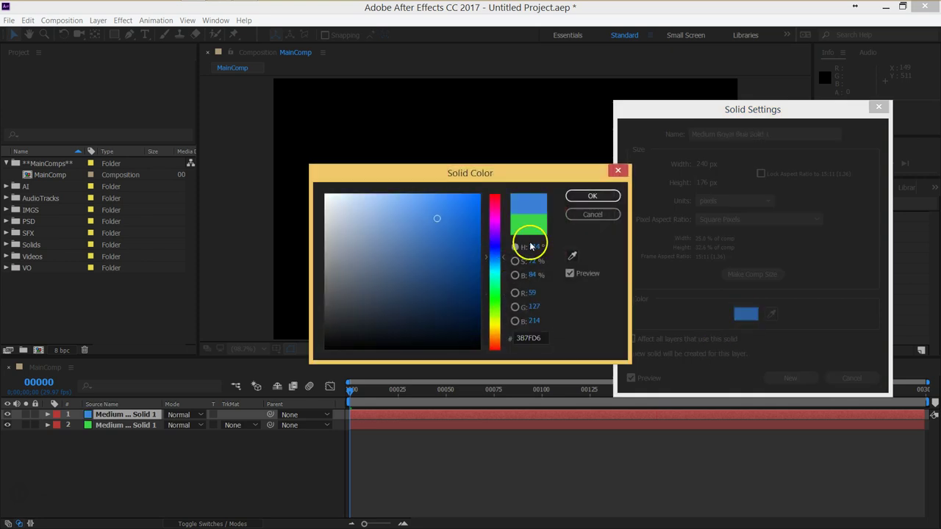
click(593, 196)
click(781, 379)
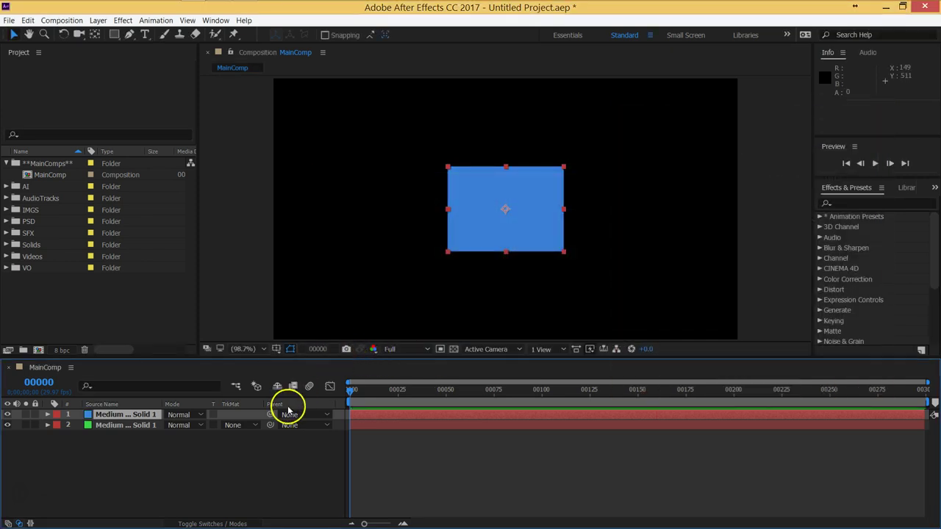
Move the blue solid left of the green one, shift both together until blue sits at about 353, 257, and deselect them
click(502, 229)
drag(502, 229, 368, 227)
drag(147, 445, 91, 403)
drag(372, 231, 441, 218)
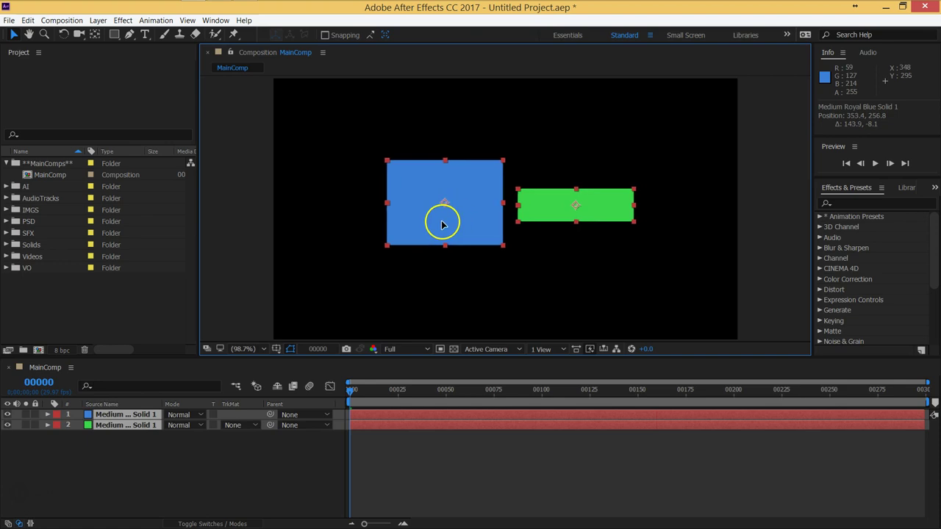
click(166, 482)
Rename the blue solid's layer Blue and the green solid's layer Green, leaving both deselected
click(132, 416)
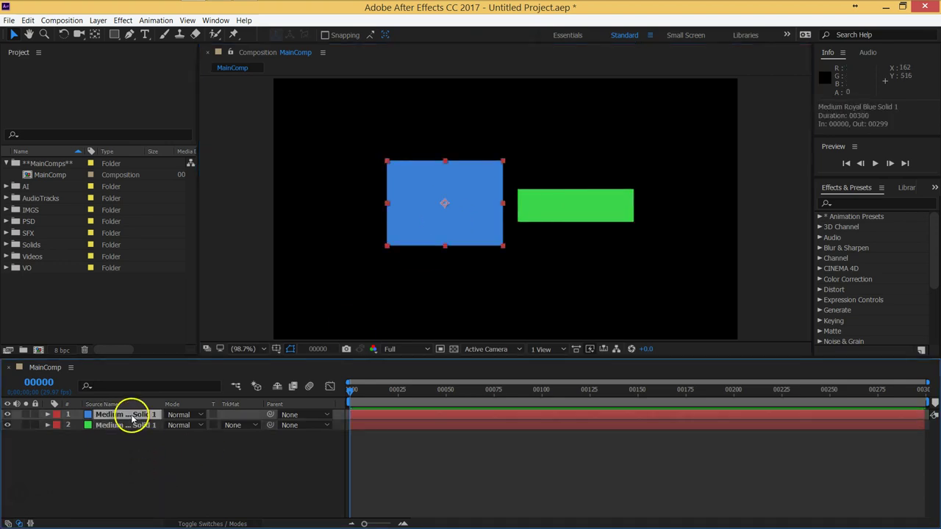
key(Return)
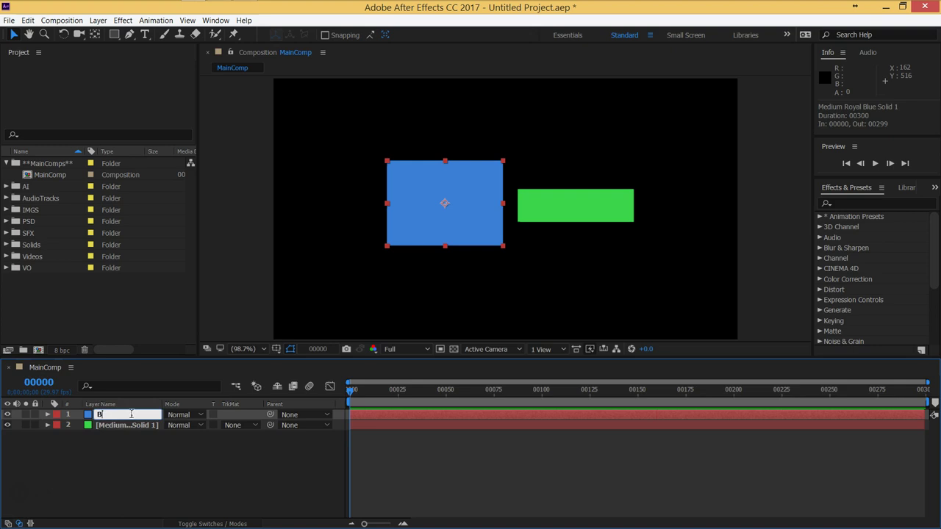
key(Return)
click(151, 425)
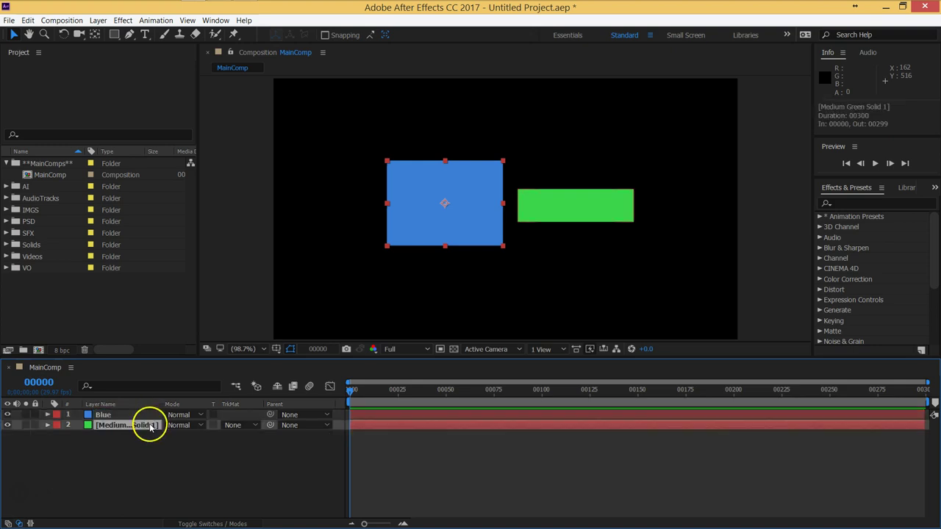
key(Return)
text(Gree)
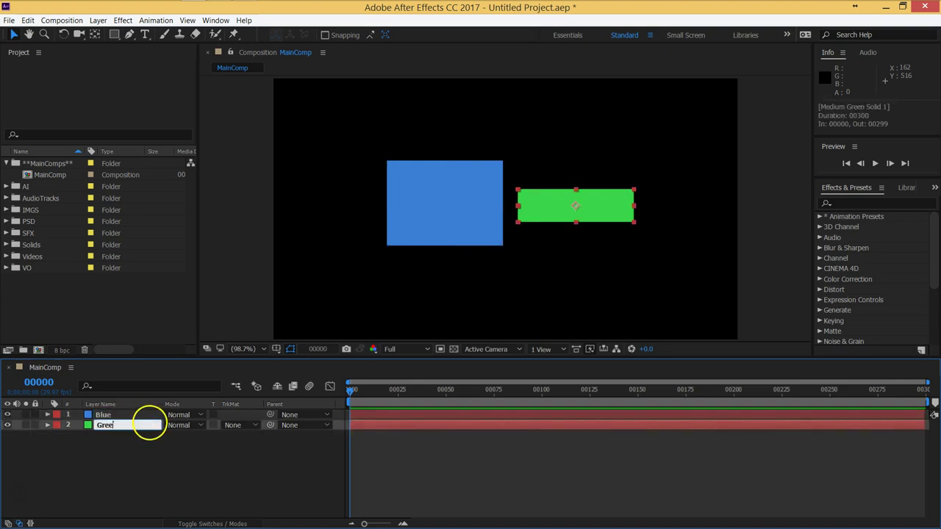
text(n)
key(Return)
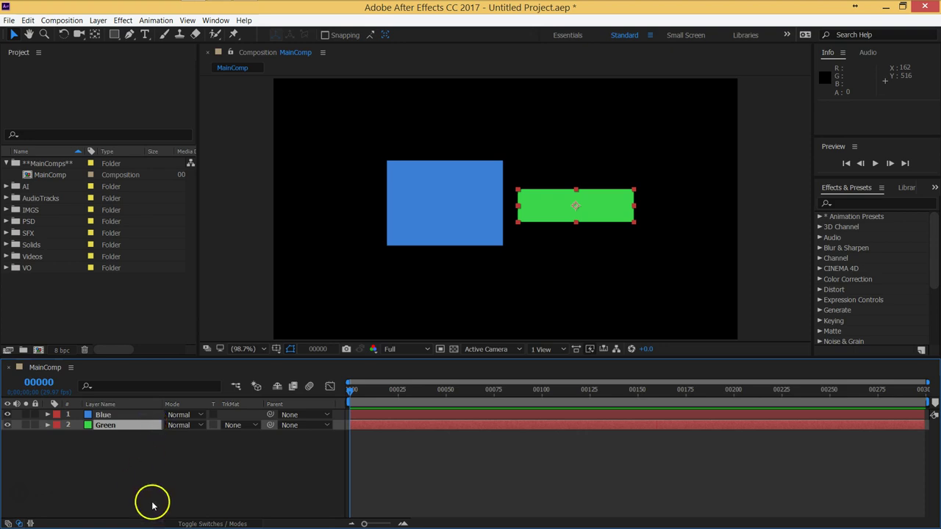
click(156, 485)
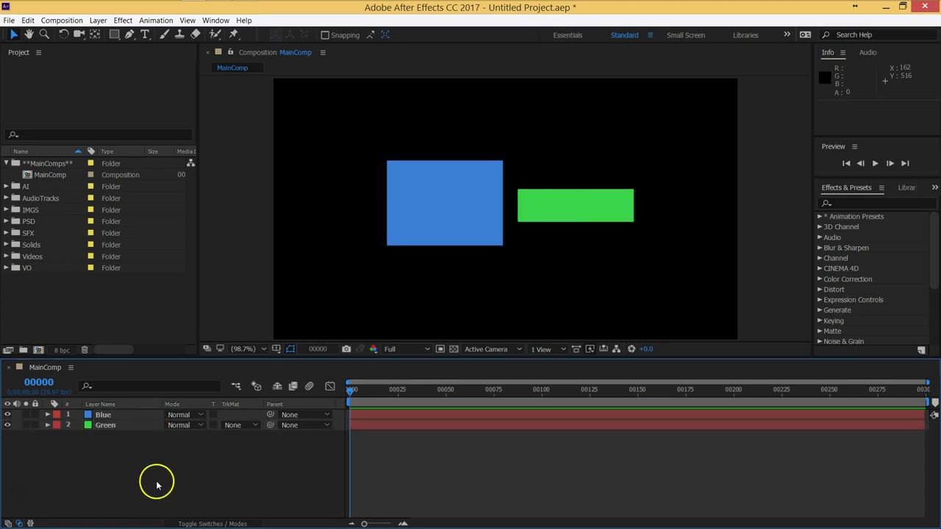
click(265, 493)
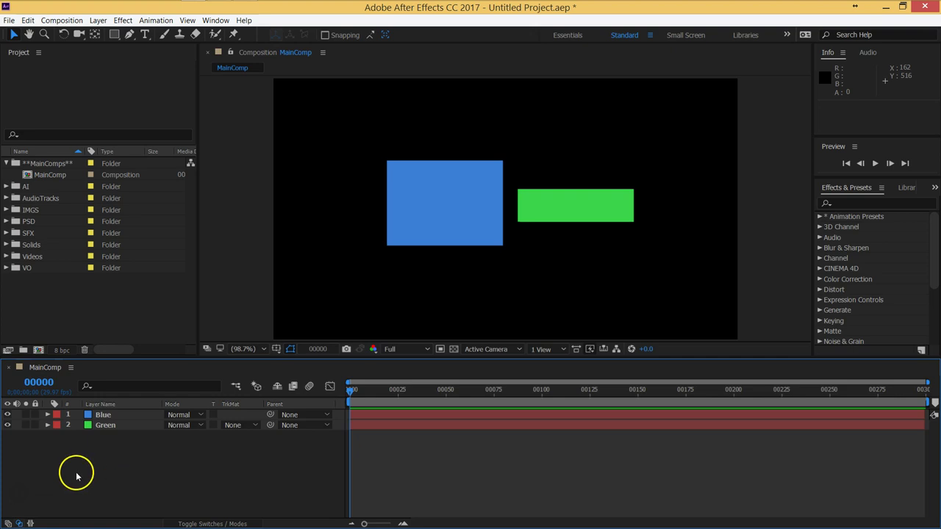
Hide the Green layer and scale the Blue solid down to about 40% width and 47% height
click(8, 425)
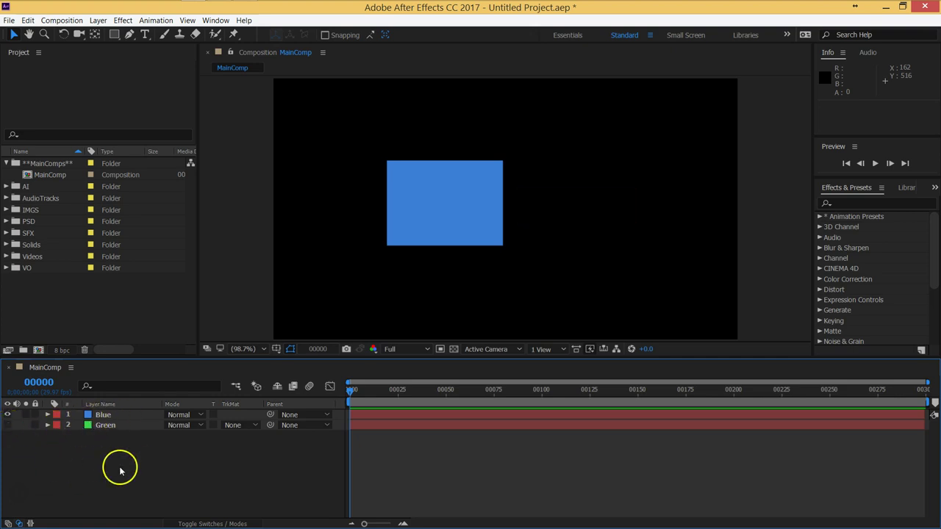
click(111, 416)
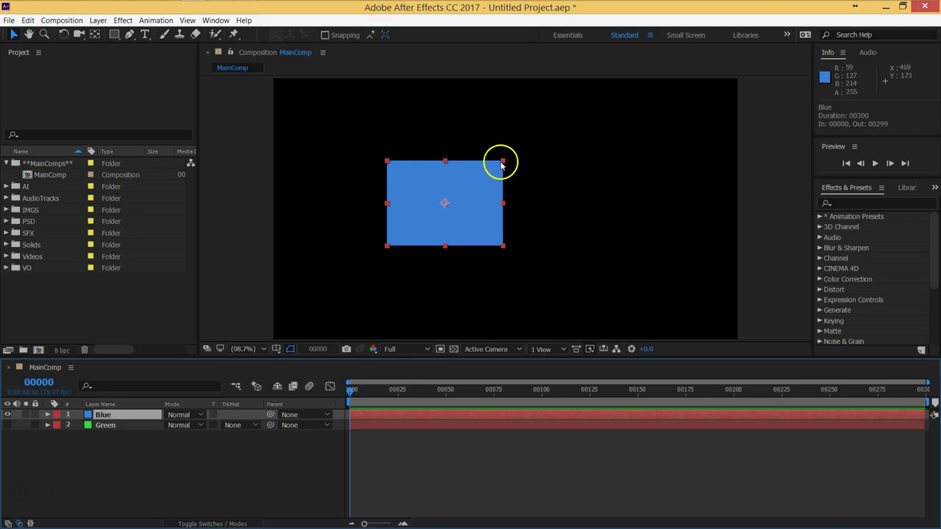
drag(386, 203, 398, 203)
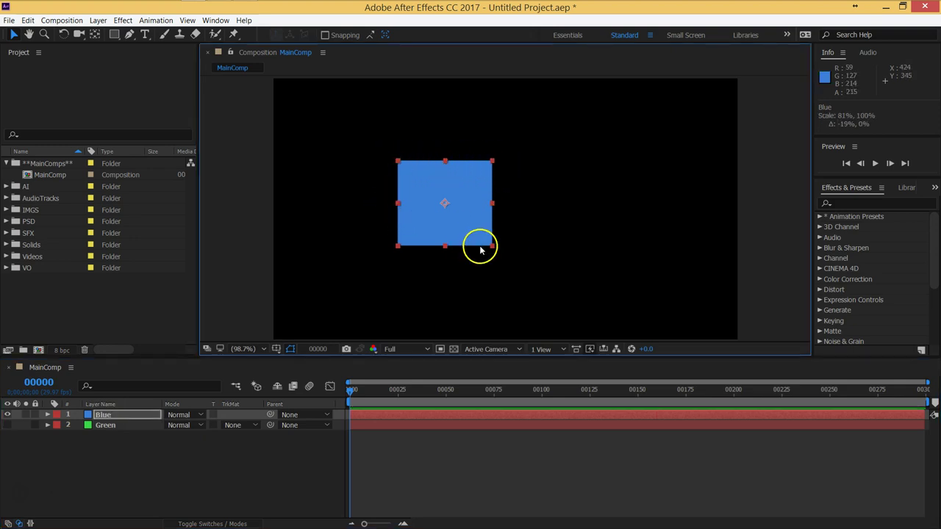
drag(490, 248, 468, 226)
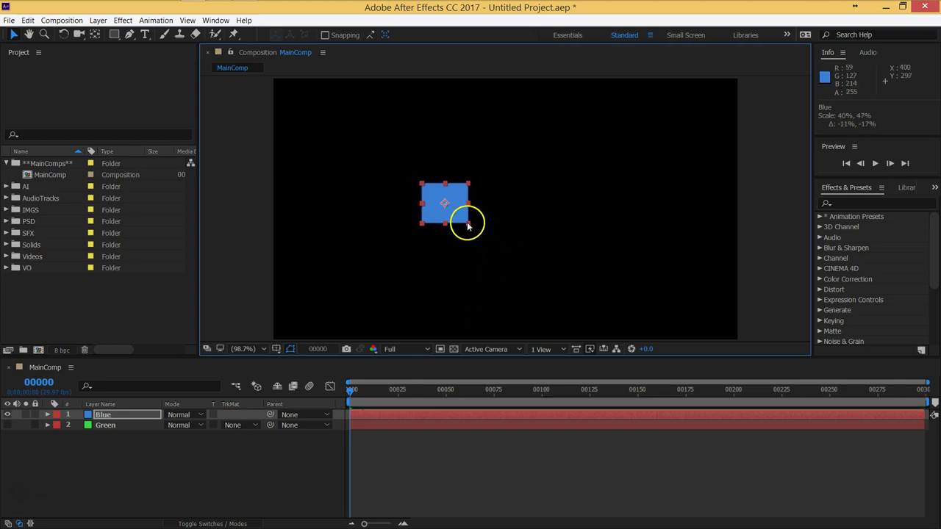
click(185, 461)
Move the Blue solid near the composition's center, to about 469, 271, and deselect it
scroll(480, 209, down, 2)
scroll(480, 209, up, 2)
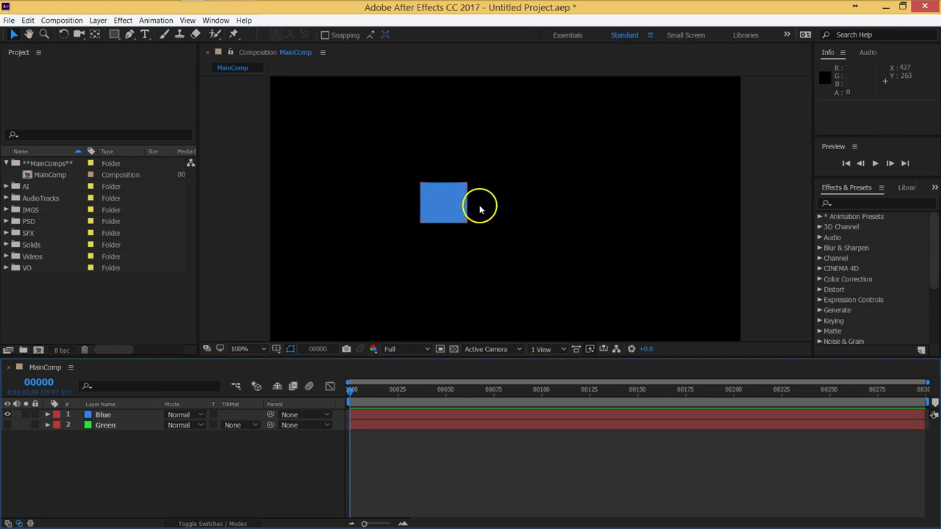
drag(448, 210, 510, 217)
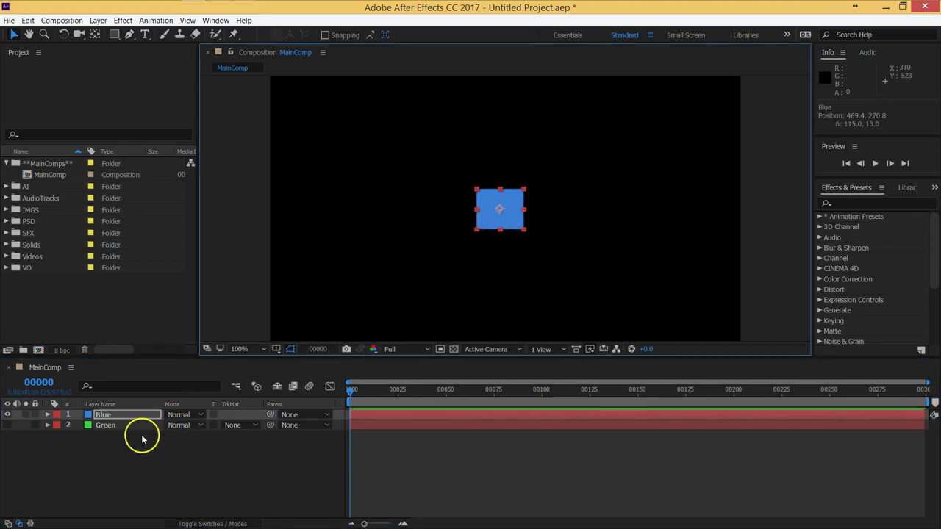
click(188, 487)
Shift the composition image slightly within its viewer and make the viewer taller at the timeline's expense
key(h)
mouse_move(538, 311)
mouse_down()
mouse_move(542, 282)
mouse_move(549, 303)
mouse_up()
key(v)
drag(506, 358, 506, 381)
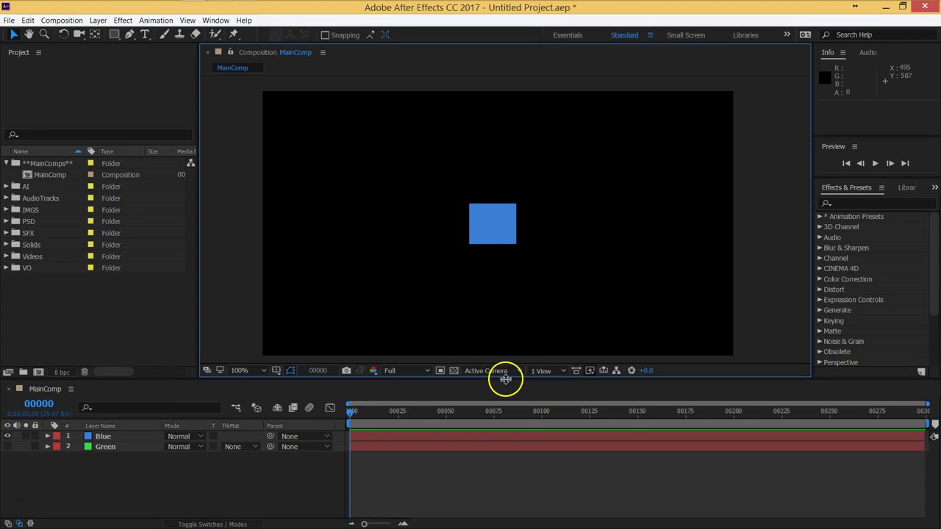